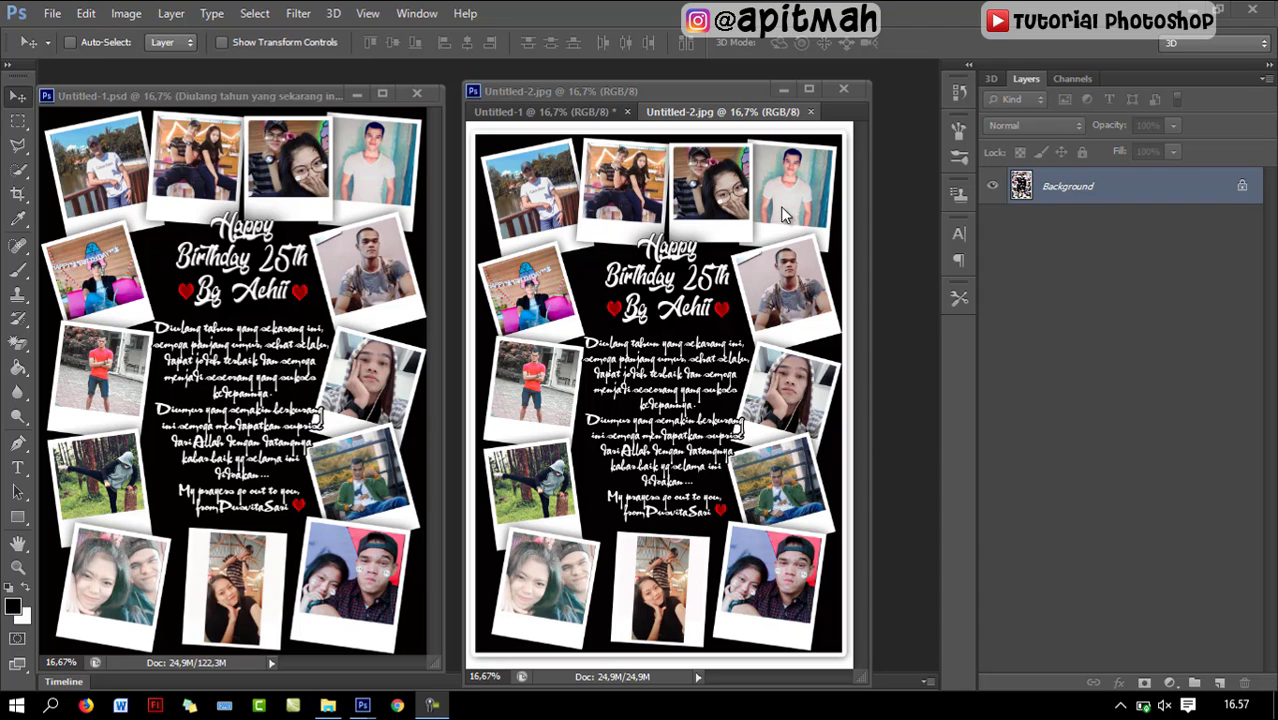
# Step: Zoom the exported Untitled-2.jpg collage in and out, then close it, keeping the PSD open
pyautogui.hotkey('ctrl', '+')
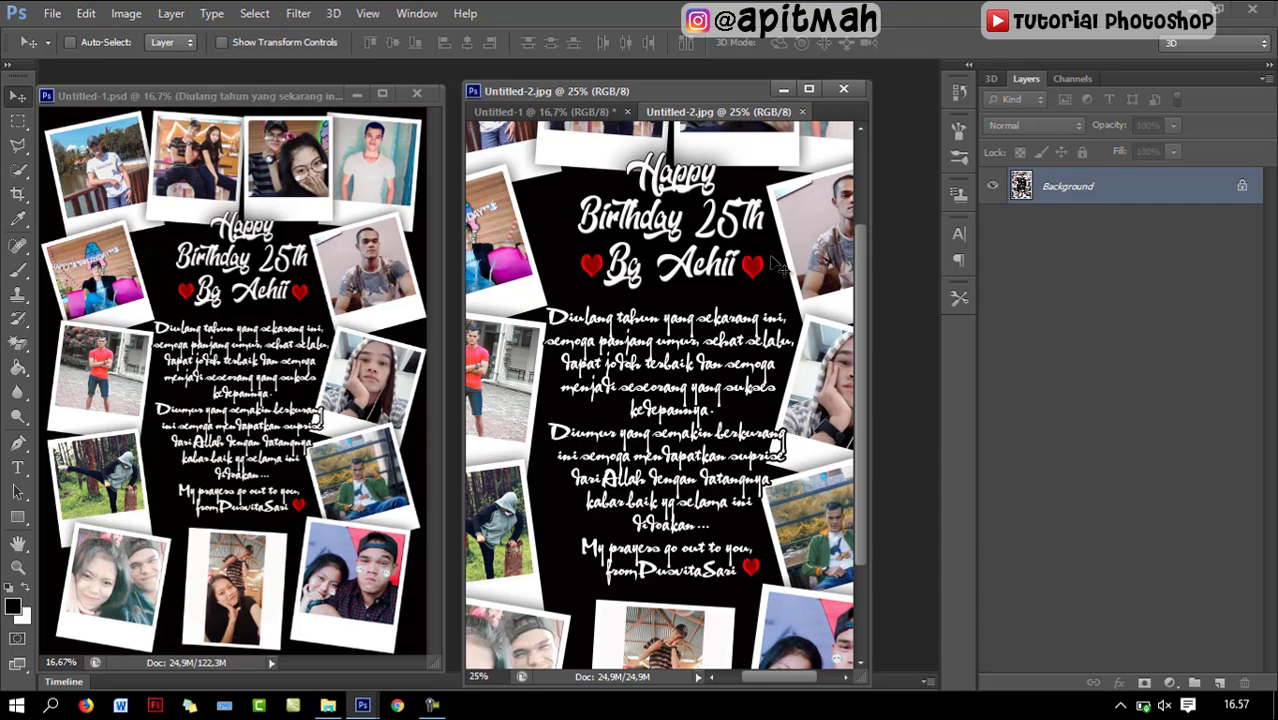
pyautogui.hotkey('ctrl', '-')
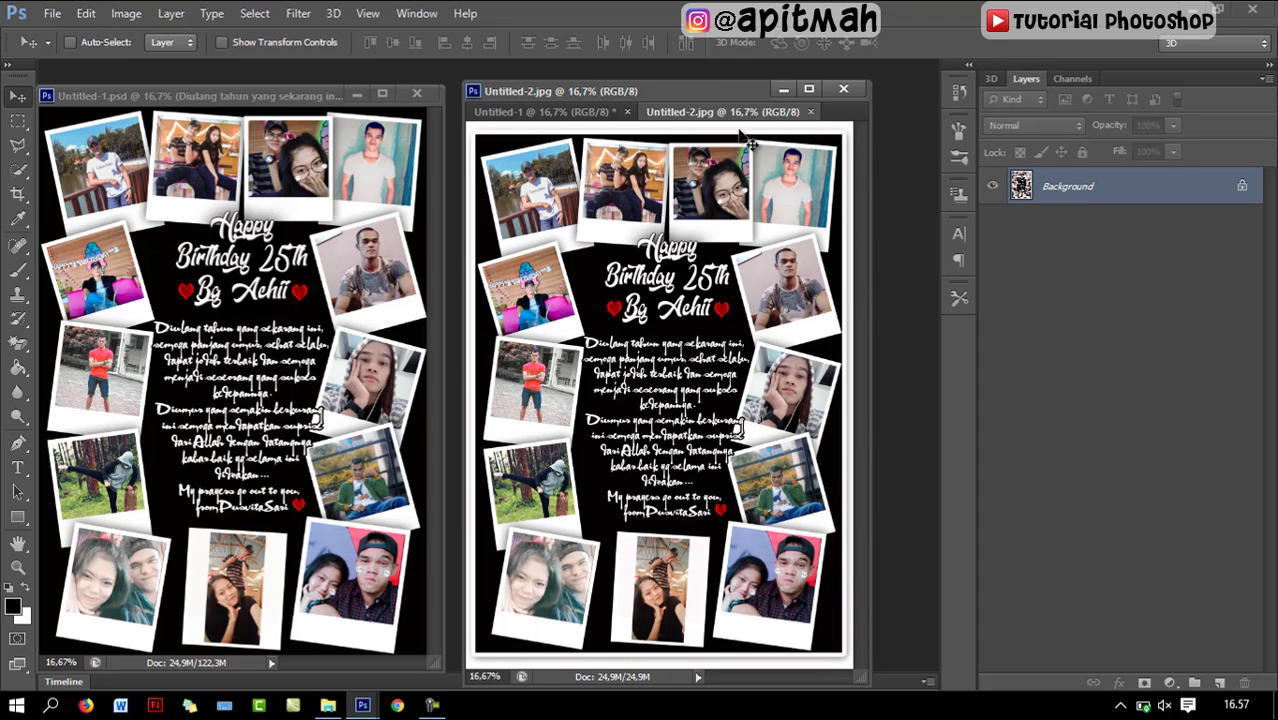
pyautogui.click(373, 224)
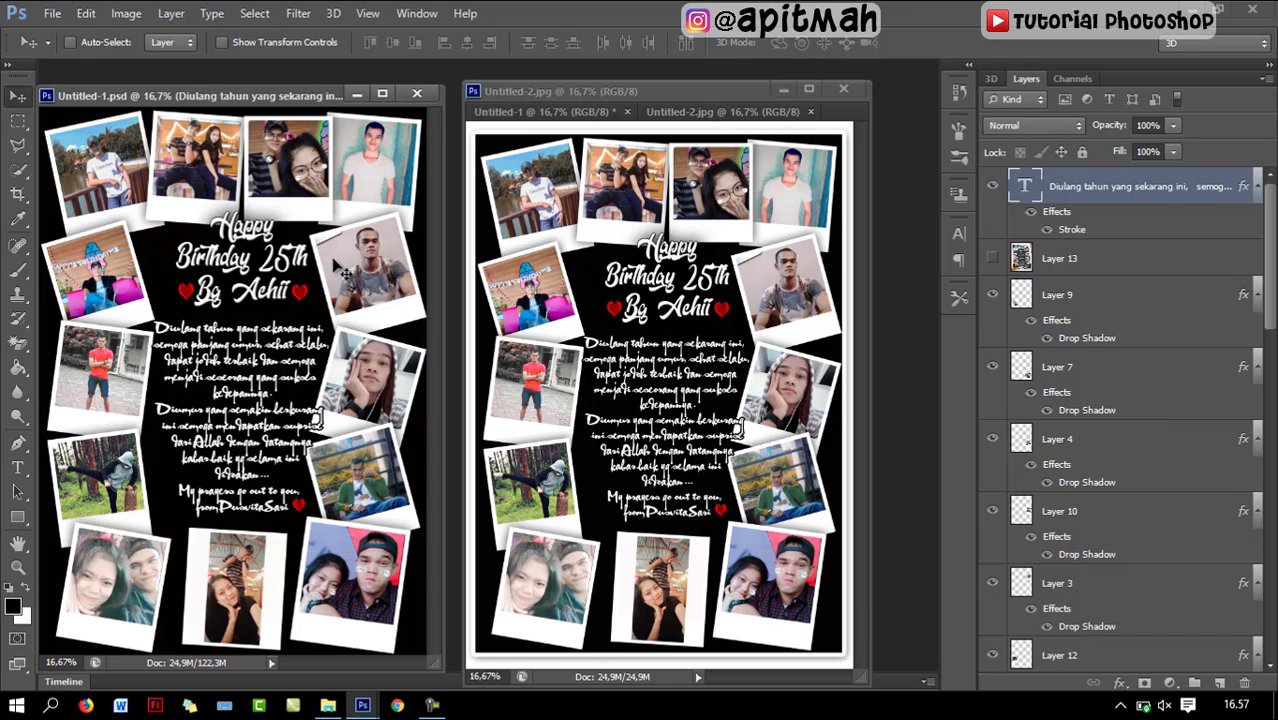
pyautogui.click(630, 258)
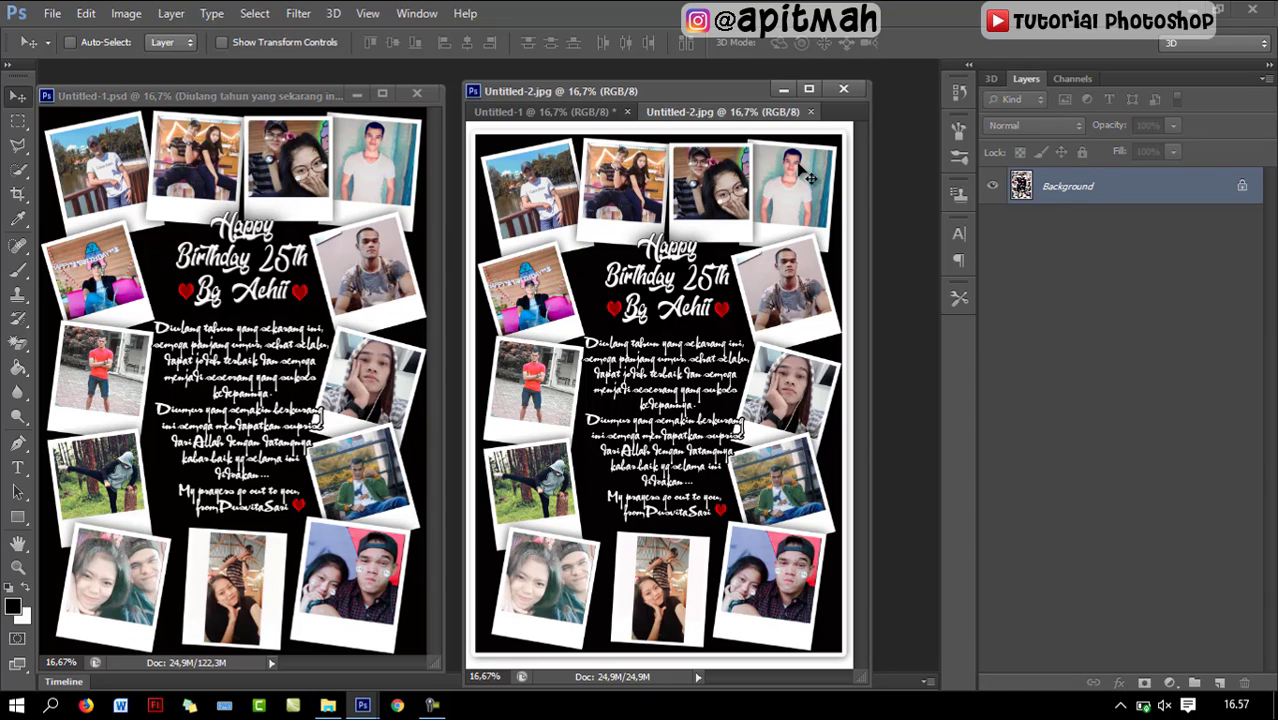
pyautogui.click(811, 112)
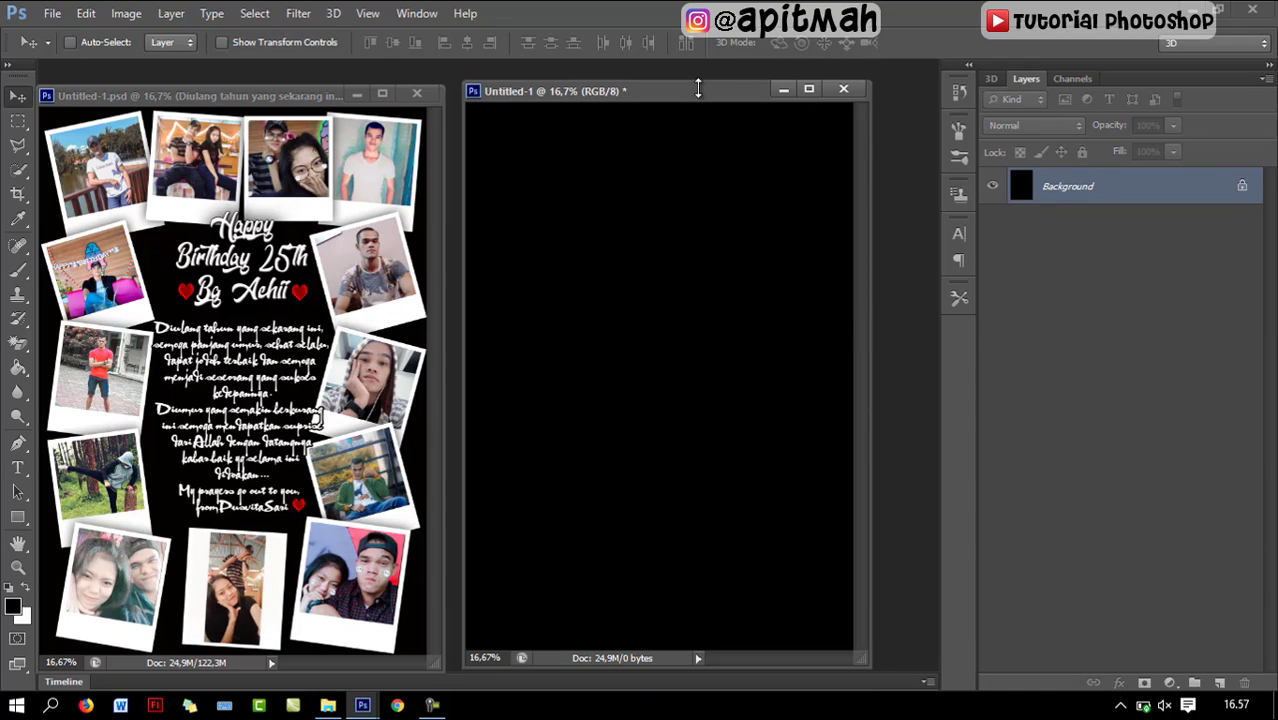
# Step: Discard the old Untitled-1 canvas unsaved and create a new A4, 300 ppi document
pyautogui.click(843, 90)
pyautogui.click(642, 278)
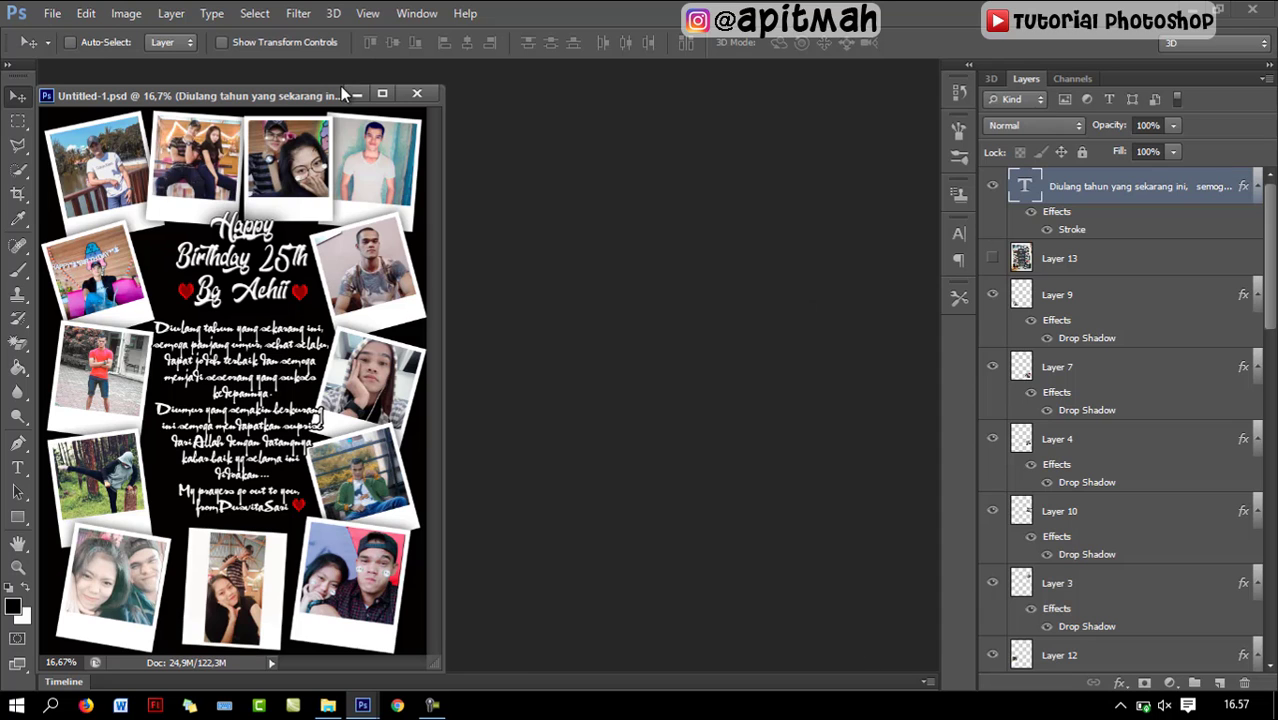
pyautogui.moveTo(298, 102); pyautogui.dragTo(330, 66)
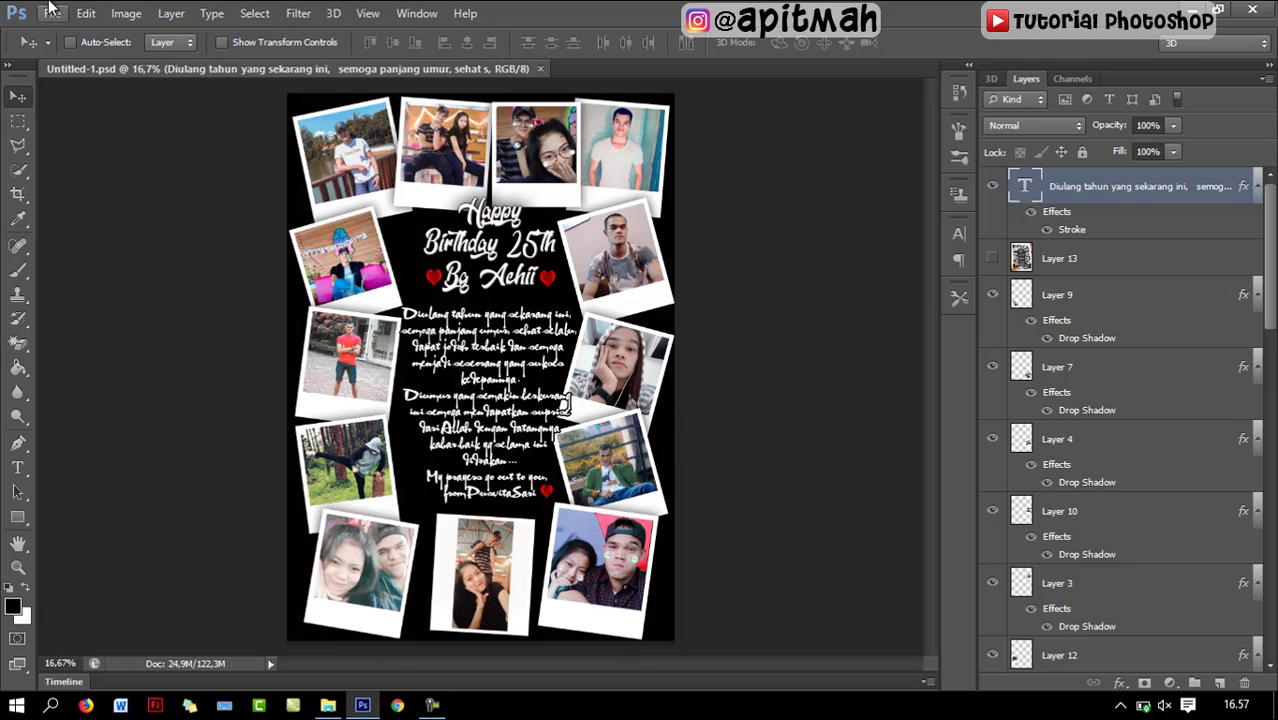
pyautogui.click(52, 13)
pyautogui.click(60, 34)
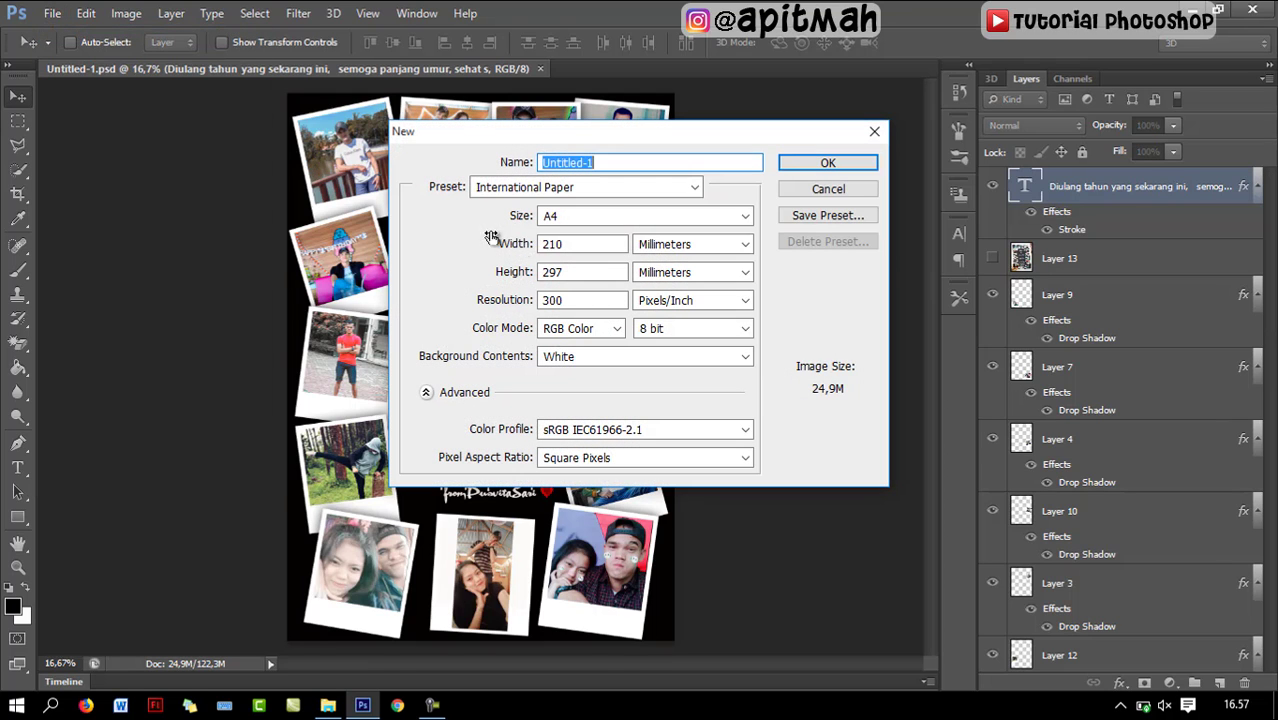
pyautogui.click(822, 164)
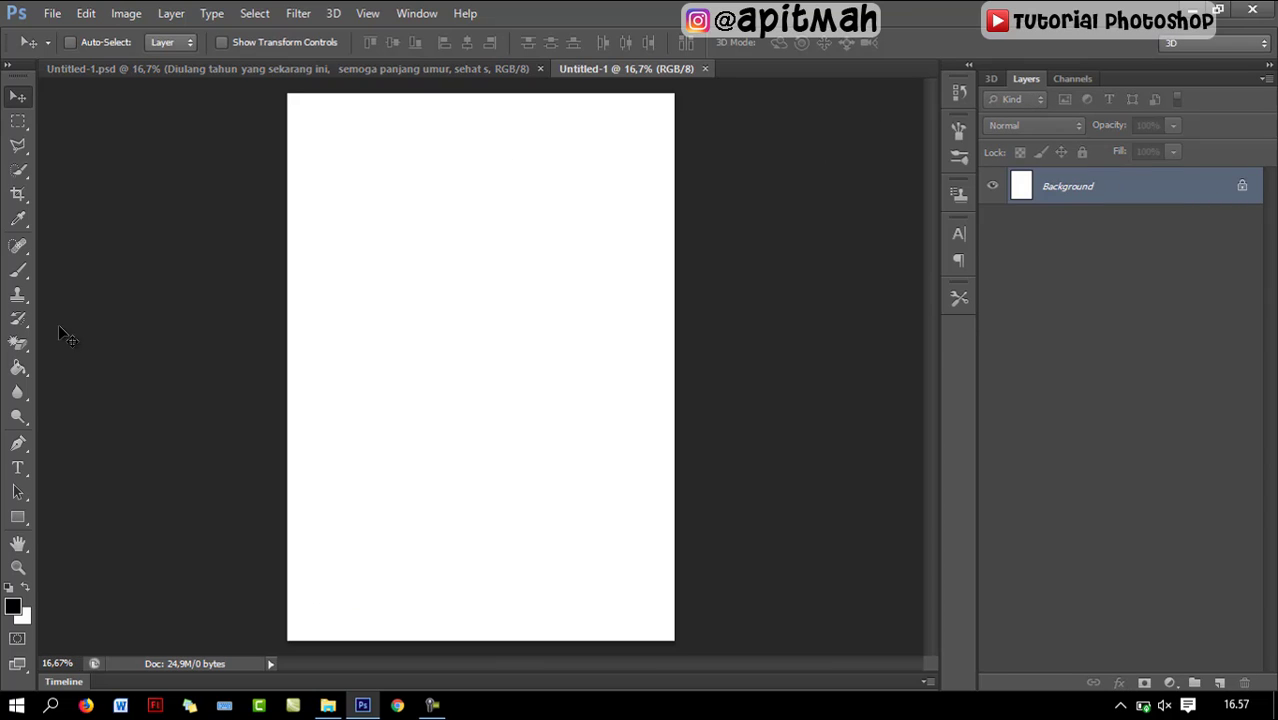
# Step: Fill the new A4 canvas solid black with the Paint Bucket, then return to the collage
pyautogui.click(12, 610)
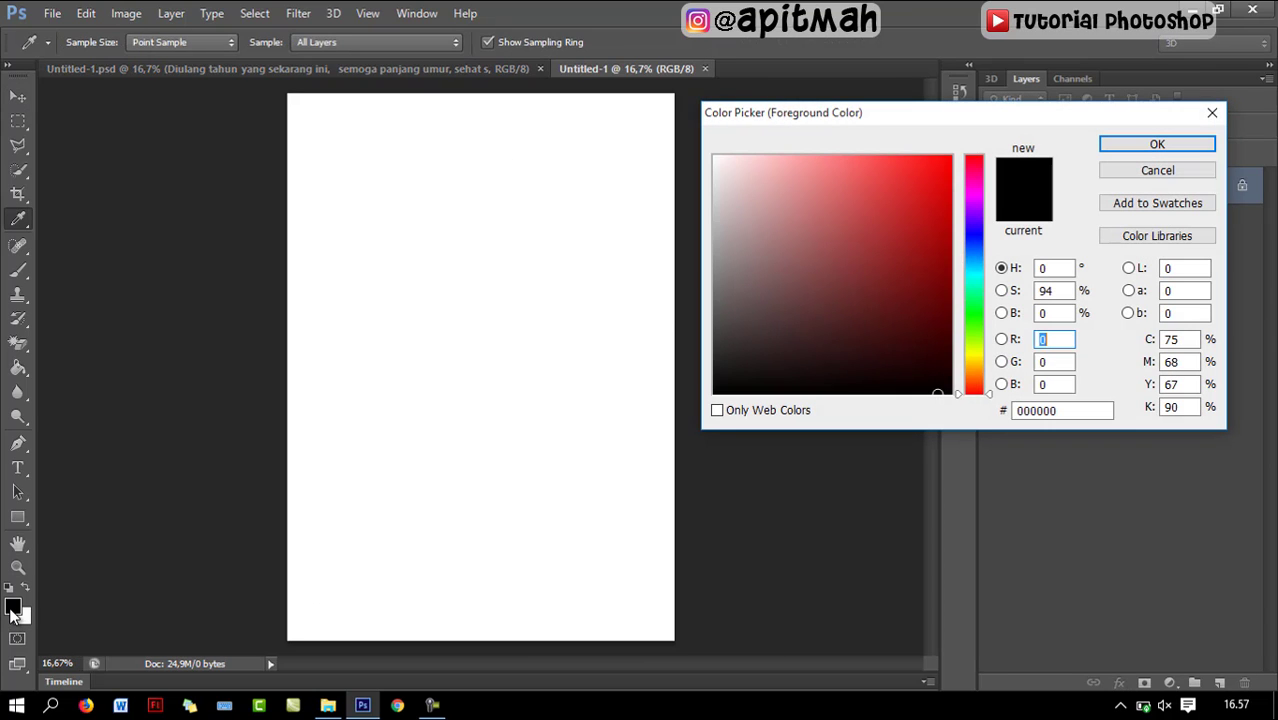
pyautogui.click(1181, 144)
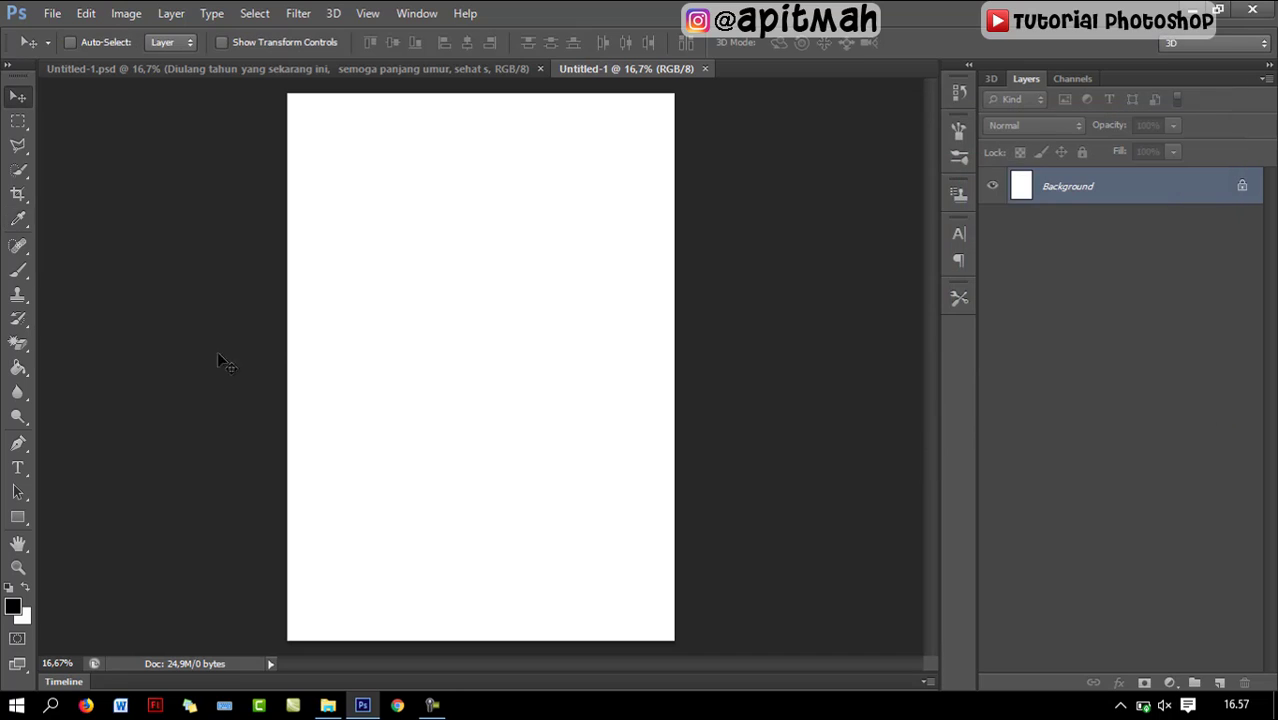
pyautogui.click(18, 372)
pyautogui.click(528, 348)
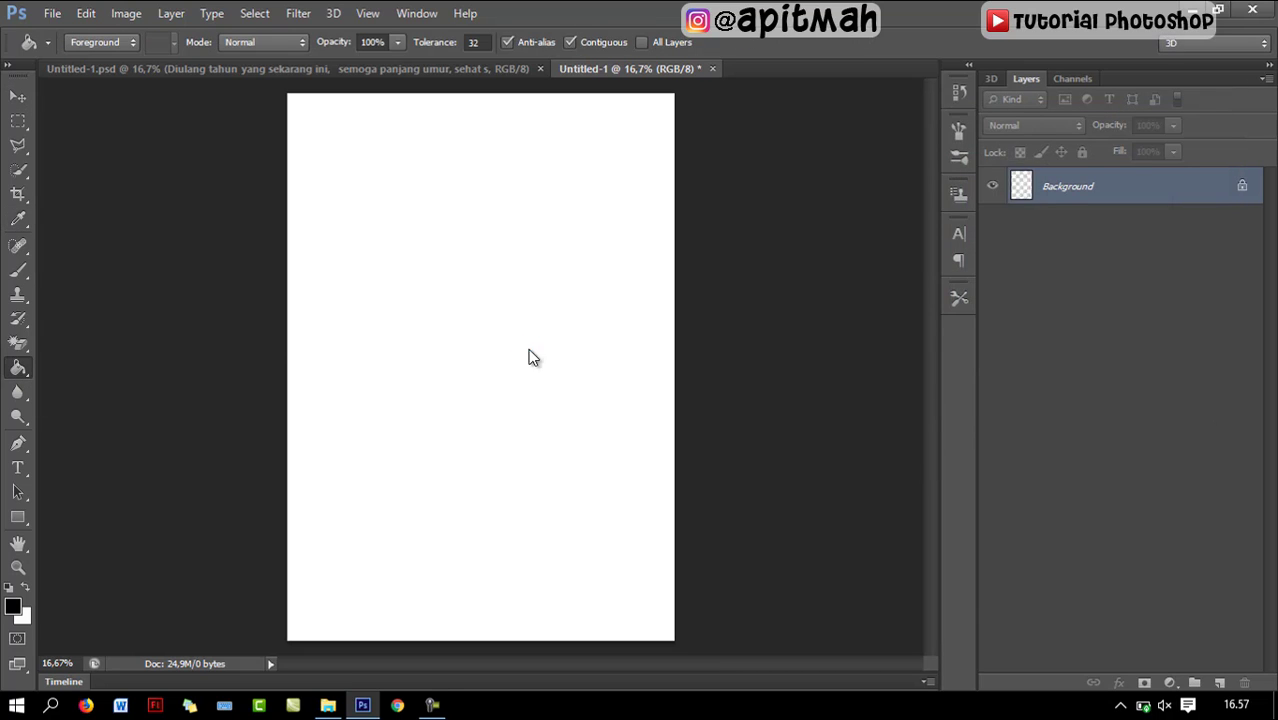
pyautogui.click(18, 97)
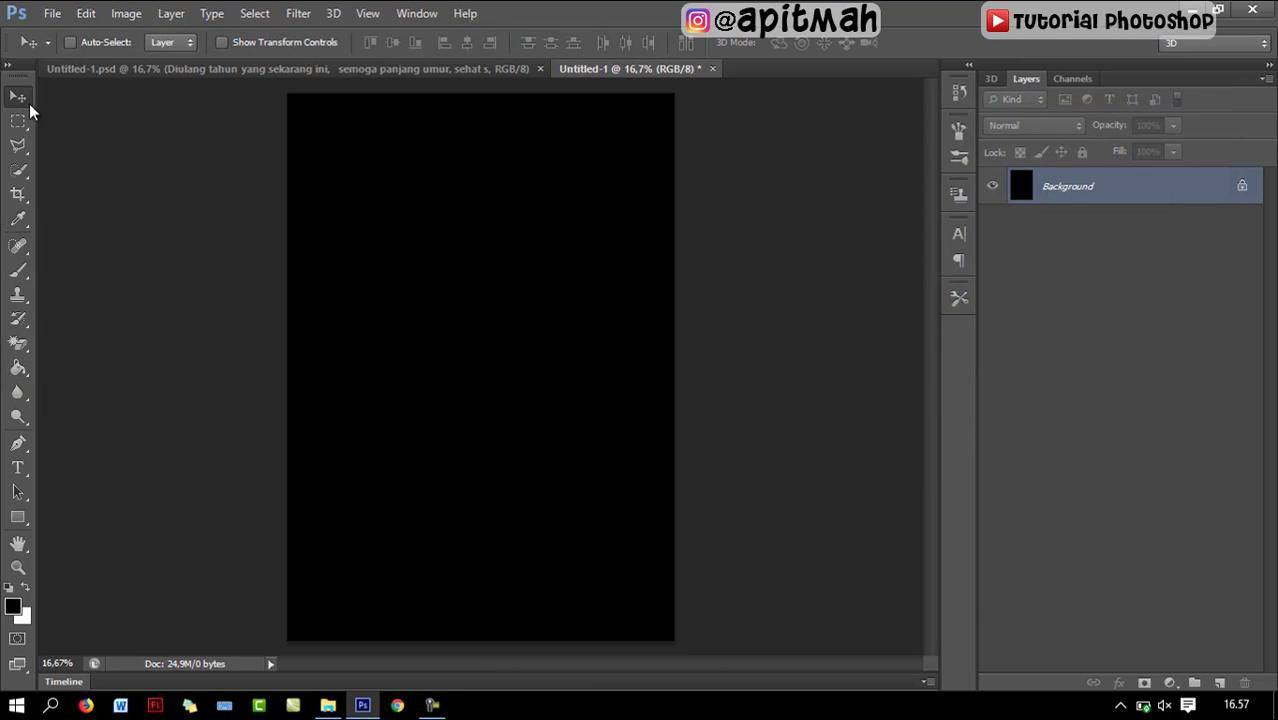
pyautogui.click(283, 70)
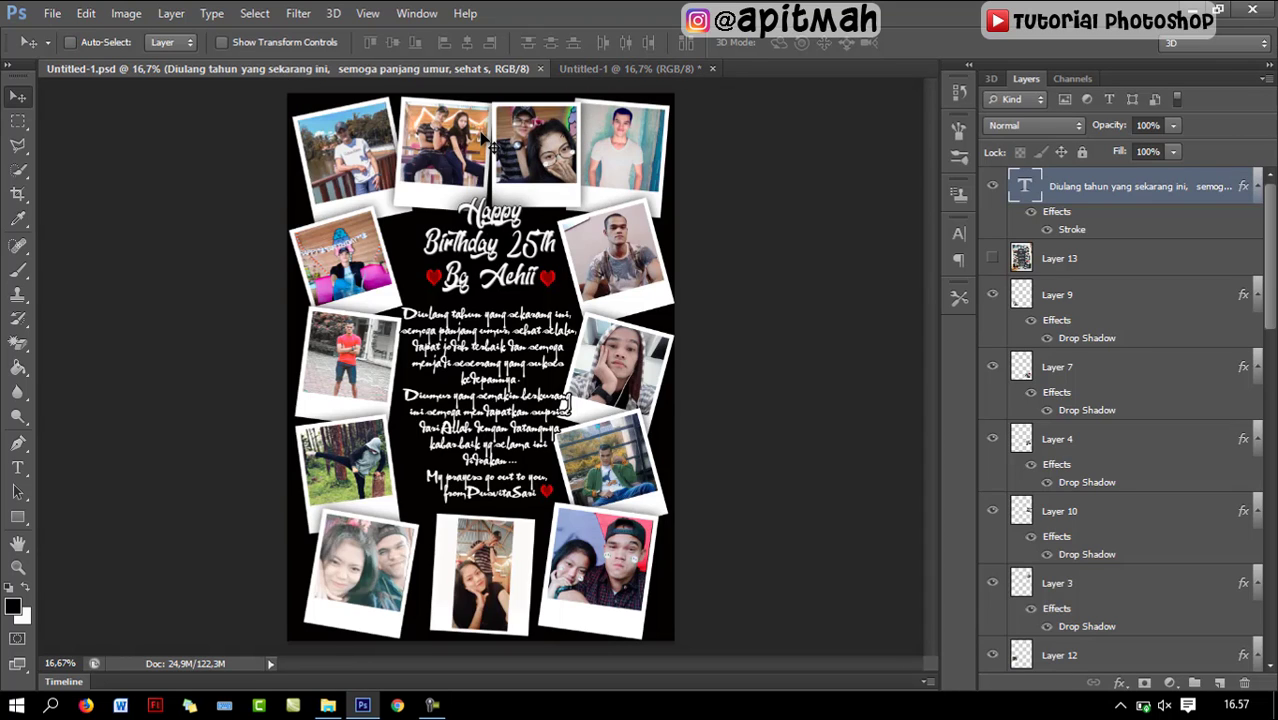
# Step: Create a white A4, 300 ppi document Untitled-2 and float it in its own window
pyautogui.click(629, 70)
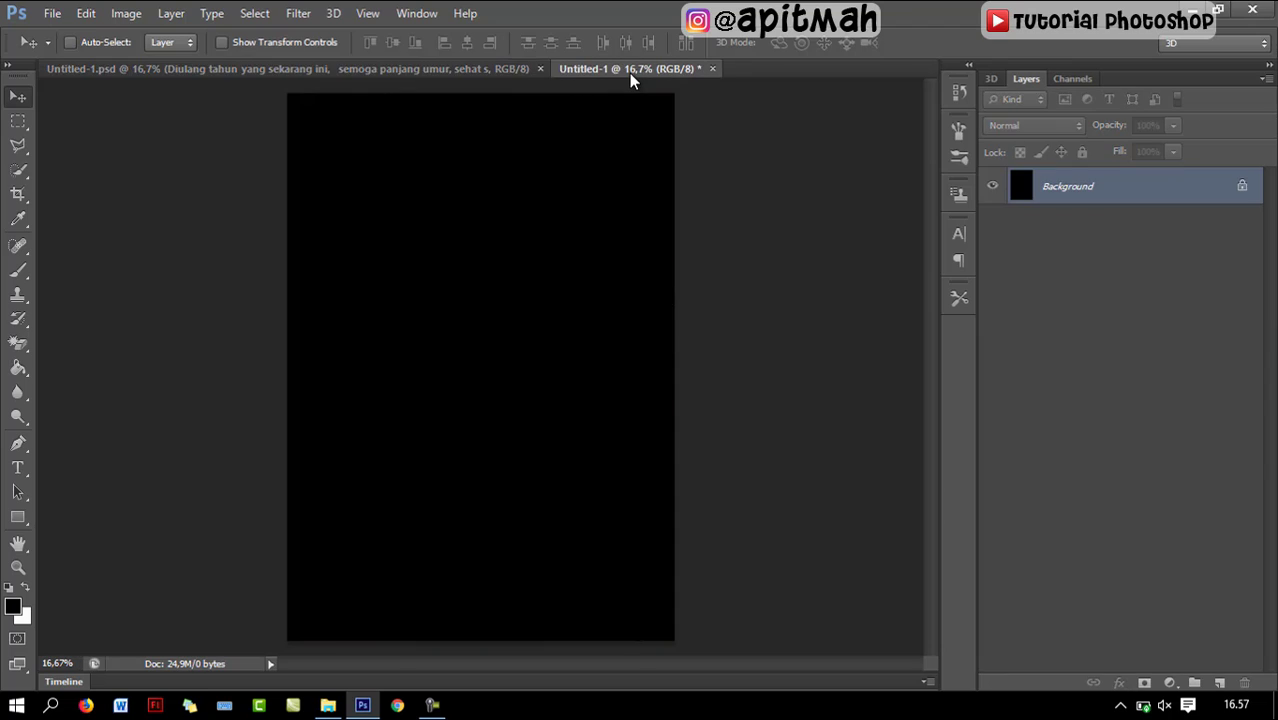
pyautogui.click(53, 14)
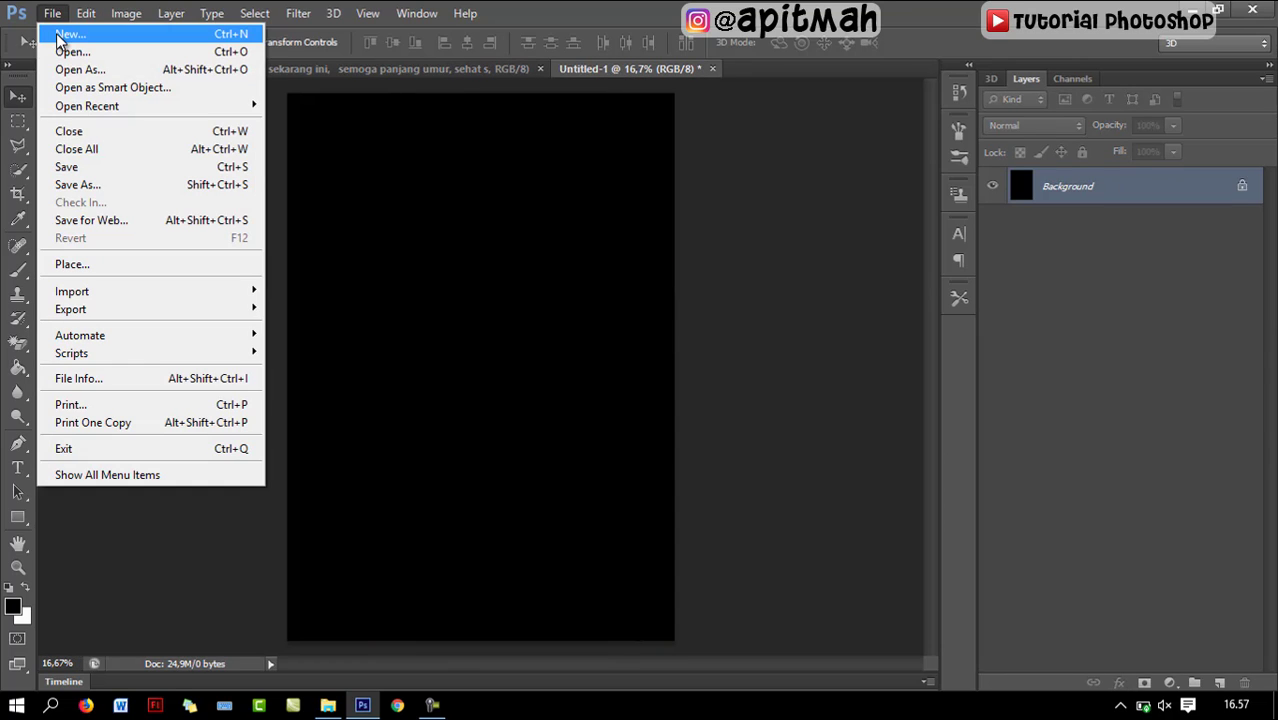
pyautogui.click(62, 35)
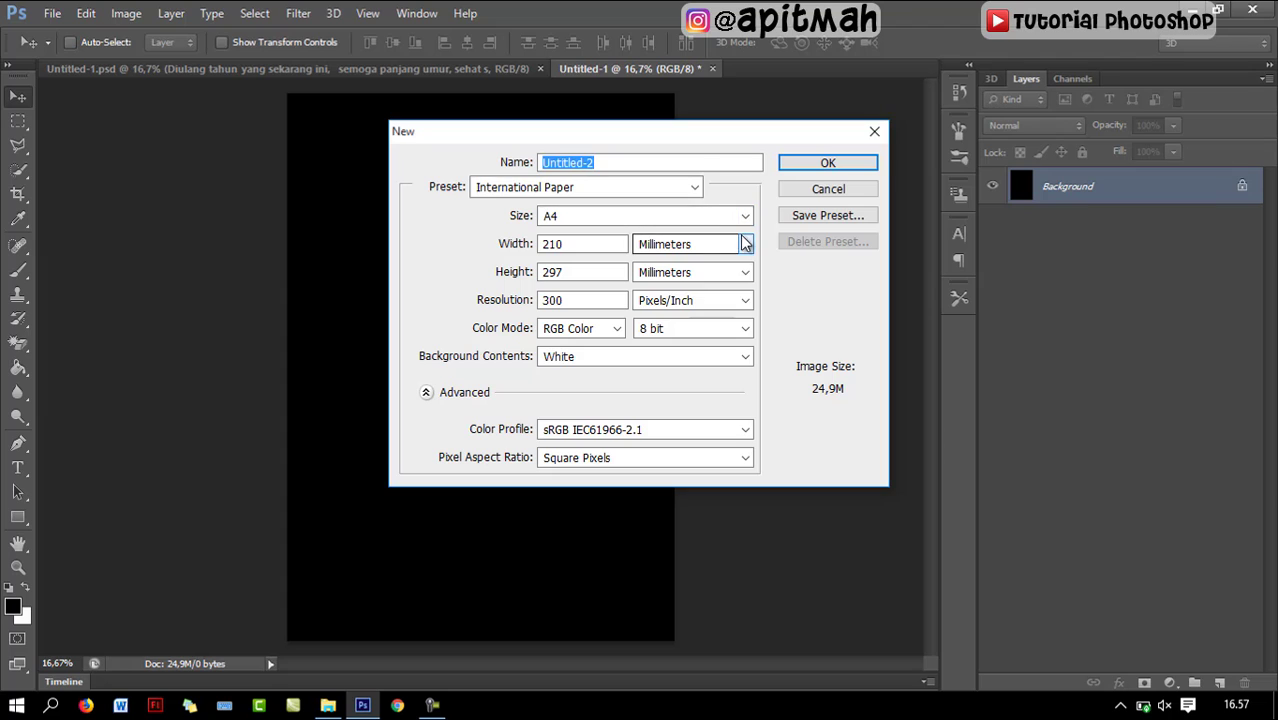
pyautogui.click(818, 166)
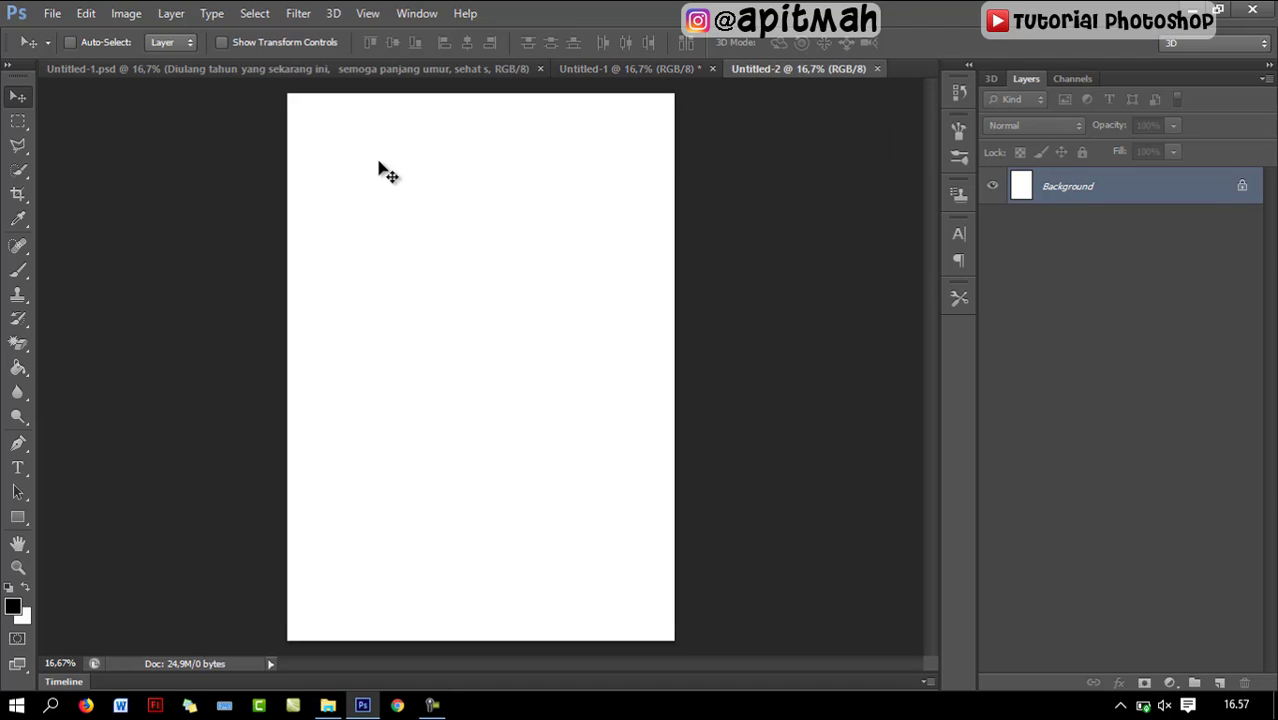
pyautogui.moveTo(776, 68)
pyautogui.mouseDown()
pyautogui.moveTo(238, 114)
pyautogui.moveTo(251, 114)
pyautogui.mouseUp()
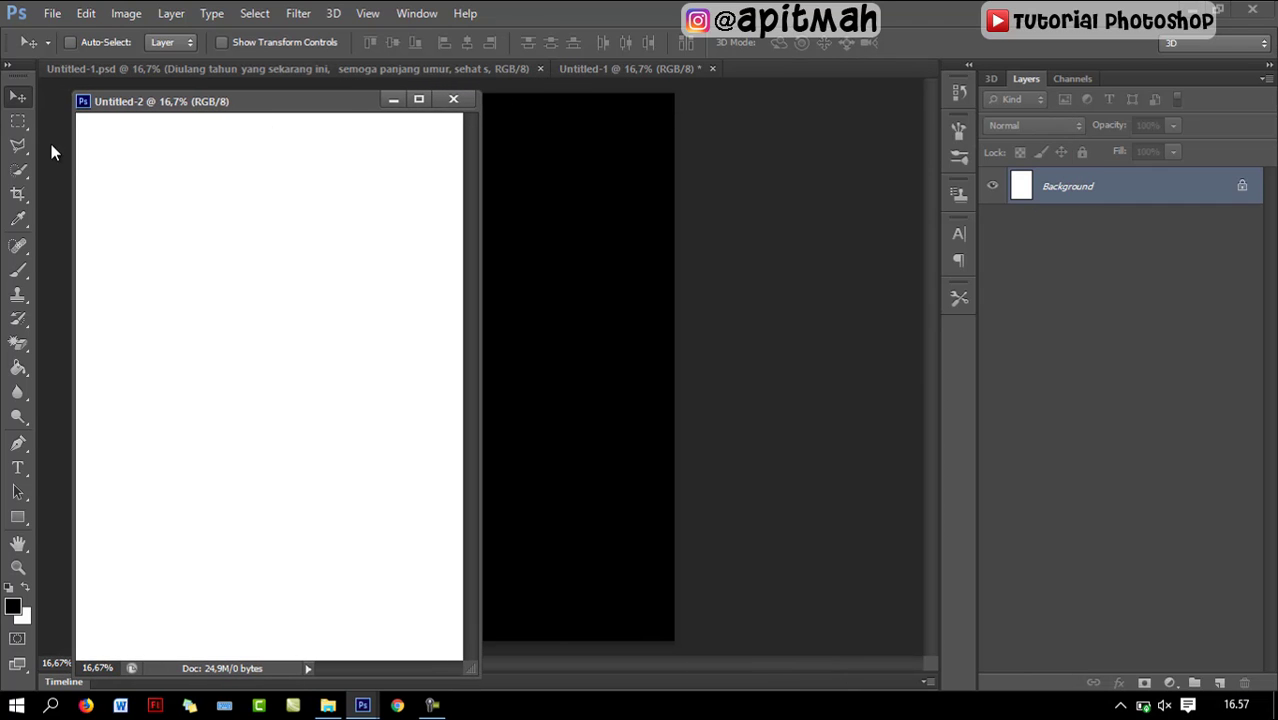
# Step: Crop Untitled-2 with a 4 x 3 ratio to about 11.51 × 15.34 cm, then reset to Unconstrained
pyautogui.click(18, 194)
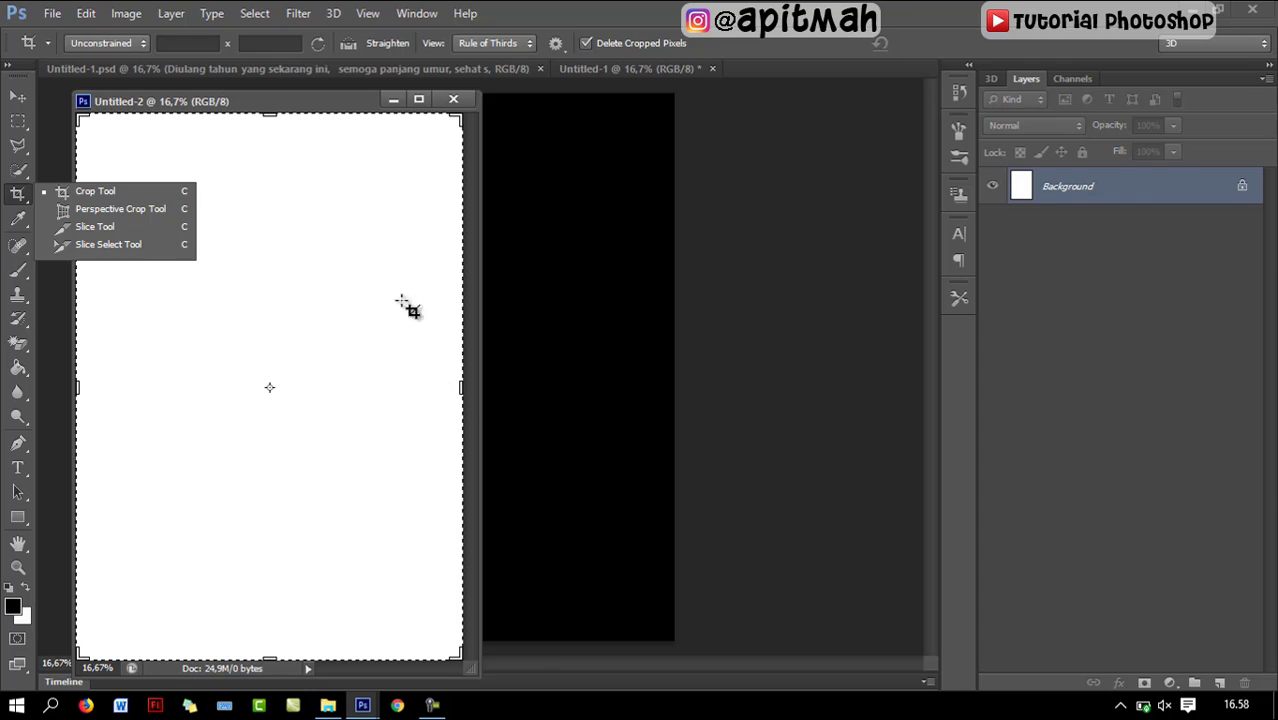
pyautogui.click(133, 46)
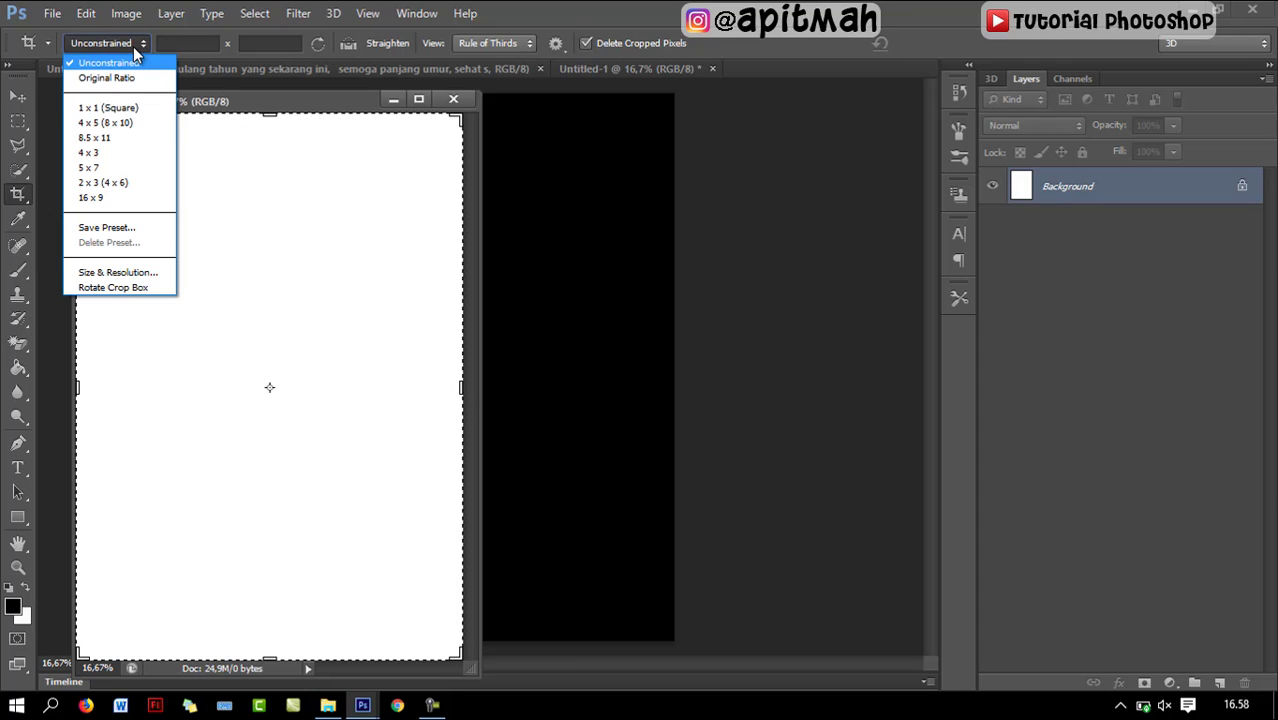
pyautogui.click(122, 156)
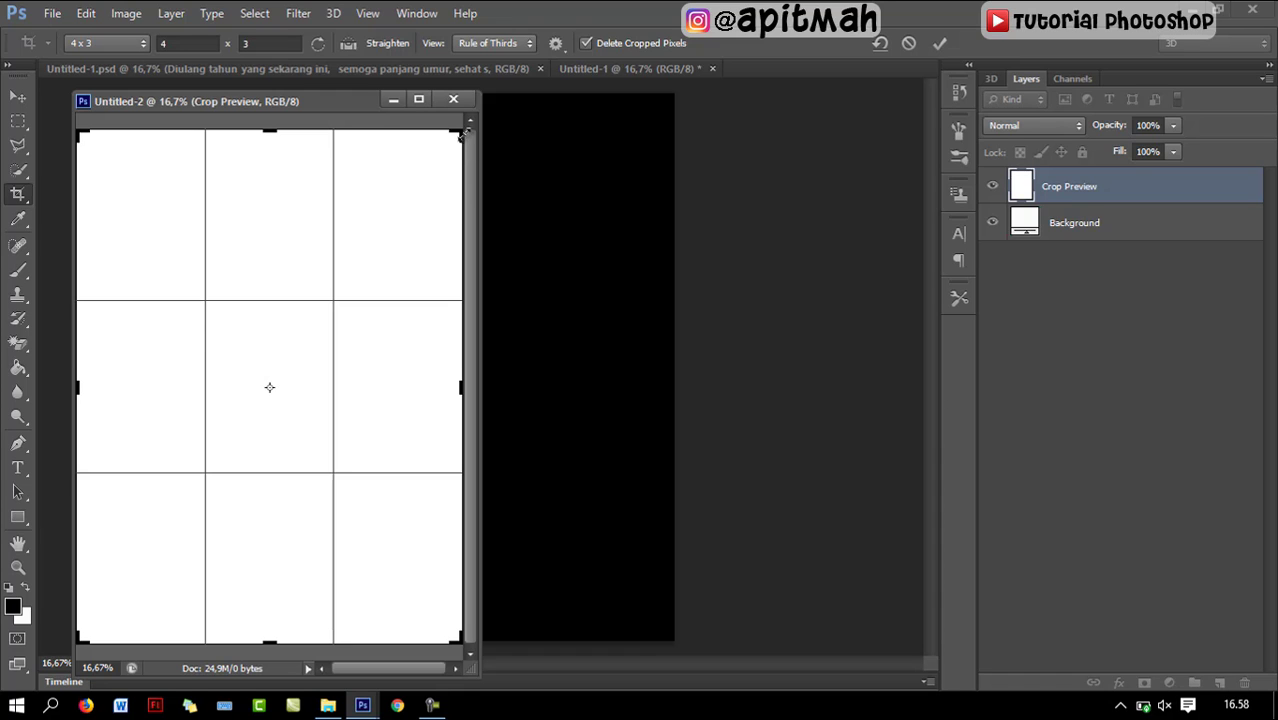
pyautogui.moveTo(461, 133); pyautogui.dragTo(368, 244)
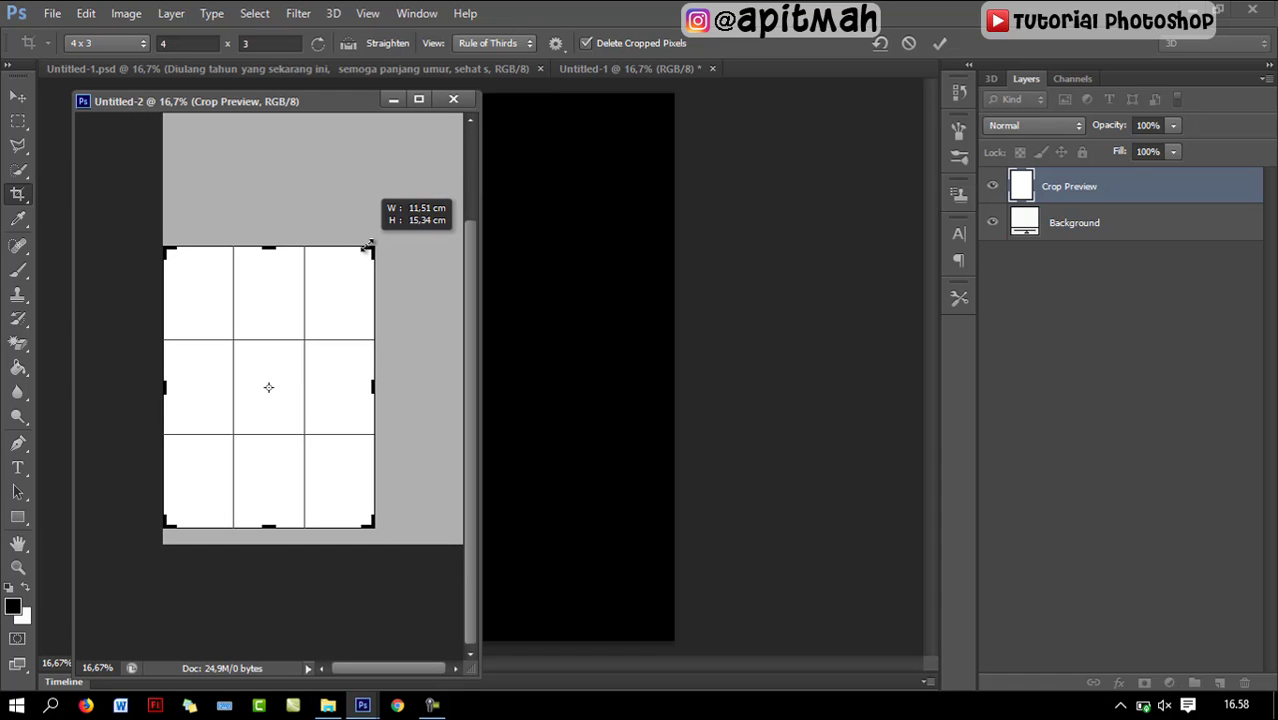
pyautogui.press('Return')
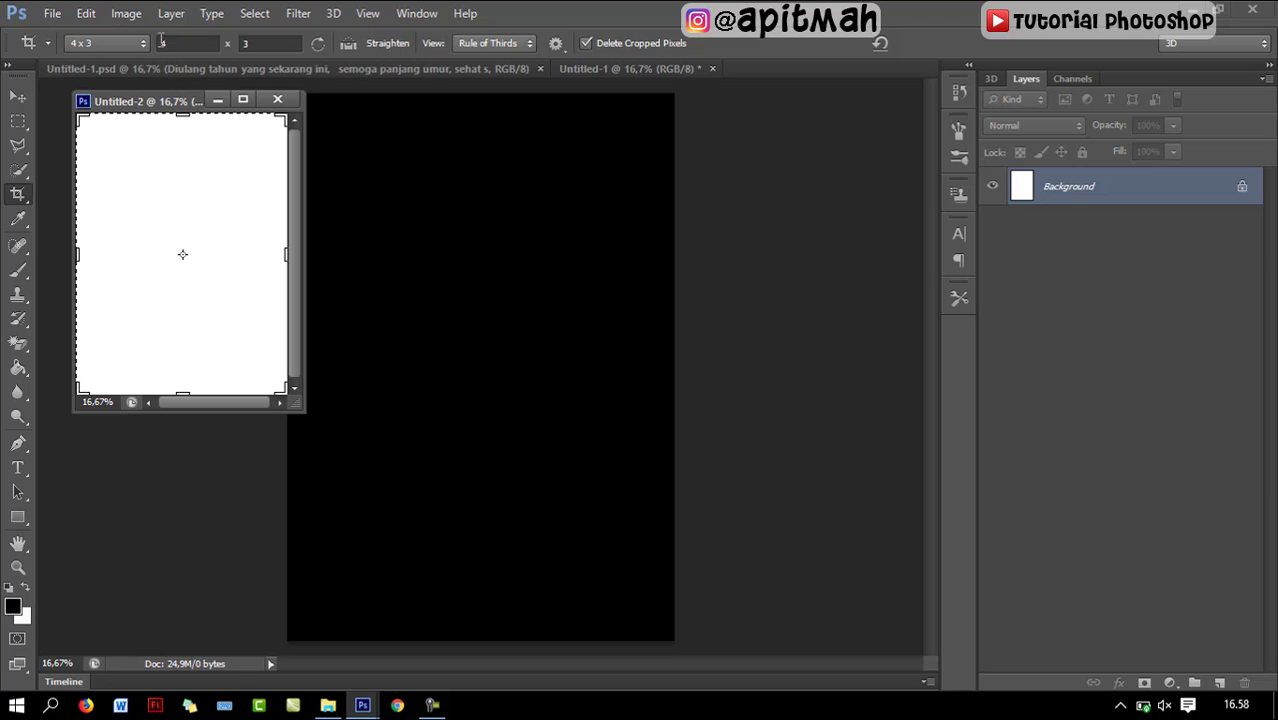
pyautogui.click(105, 43)
pyautogui.click(100, 51)
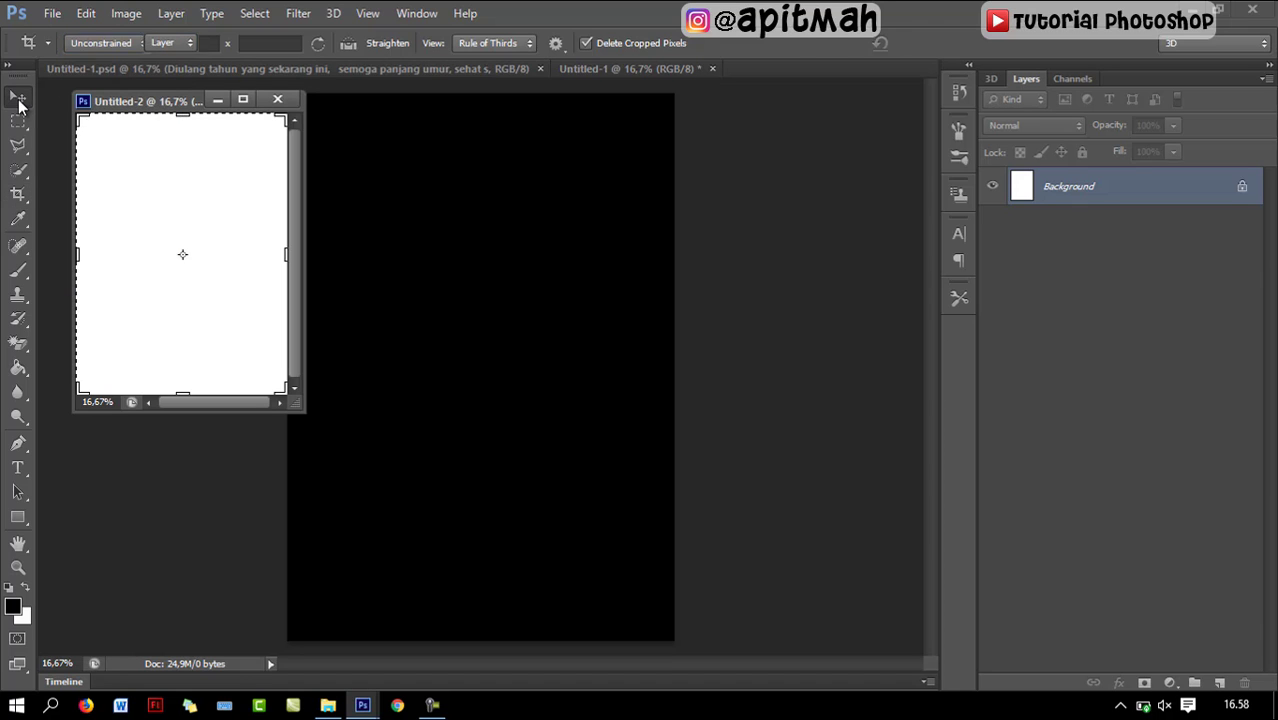
pyautogui.click(19, 103)
pyautogui.moveTo(191, 106)
pyautogui.mouseDown()
pyautogui.moveTo(205, 114)
pyautogui.moveTo(183, 113)
pyautogui.mouseUp()
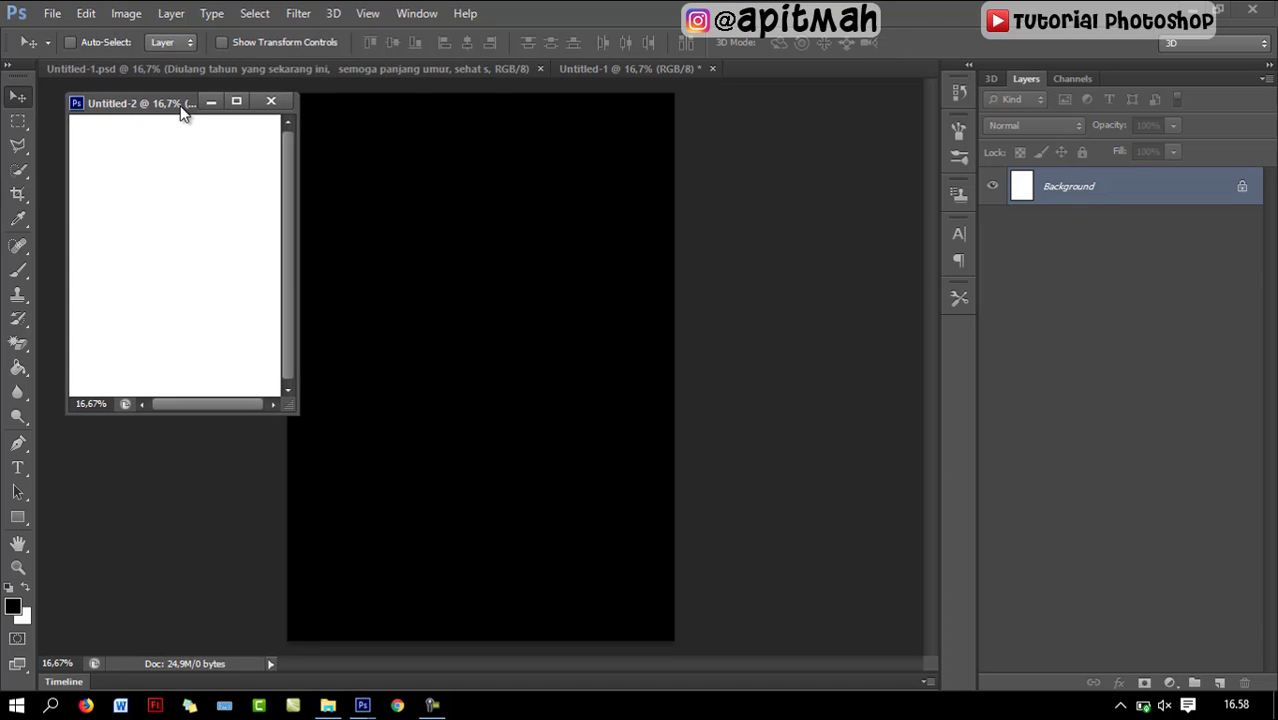
# Step: Place IMG-20200629-WA0010 into Untitled-2, shifted down to leave a white strip above it
pyautogui.click(52, 14)
pyautogui.click(86, 266)
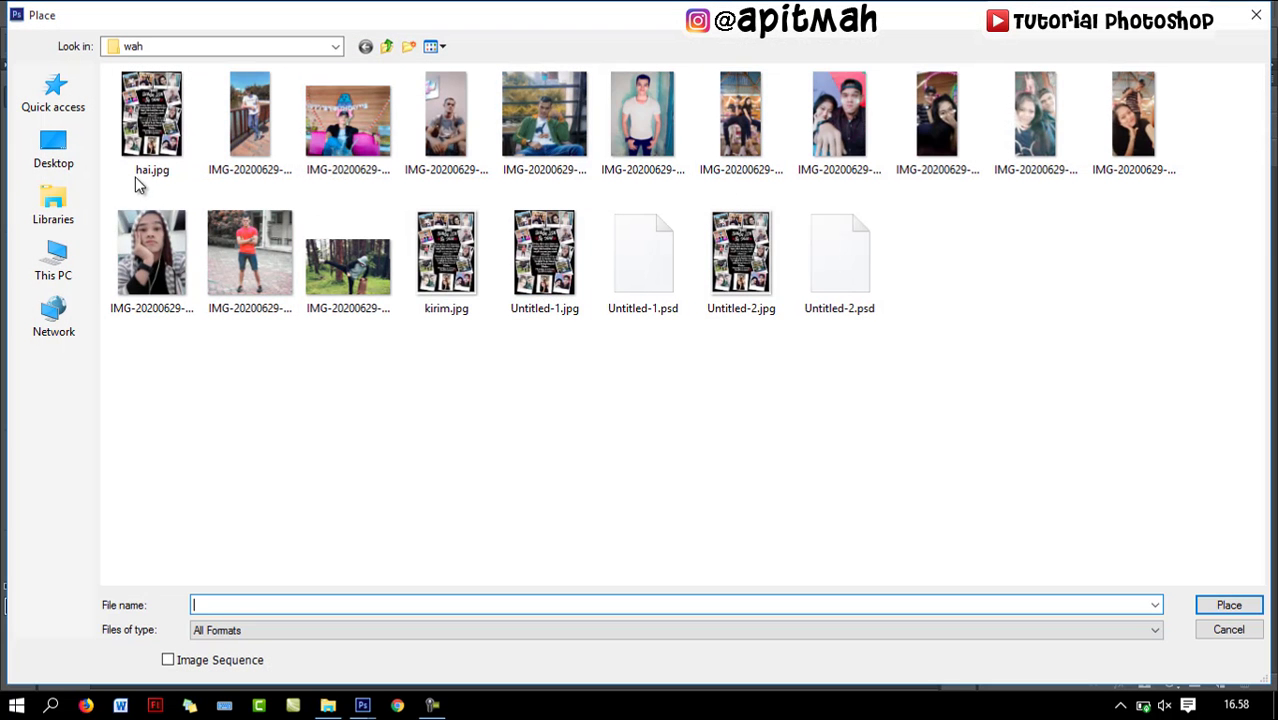
pyautogui.doubleClick(144, 246)
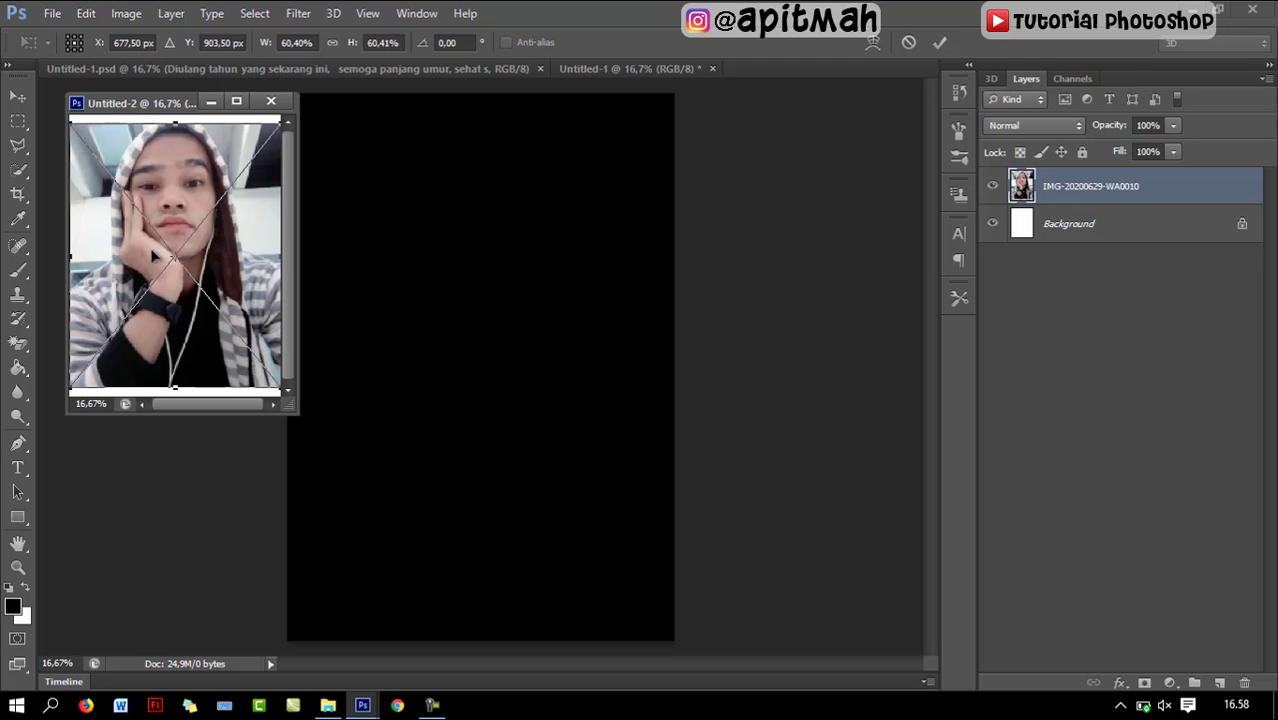
pyautogui.moveTo(233, 210); pyautogui.dragTo(238, 268)
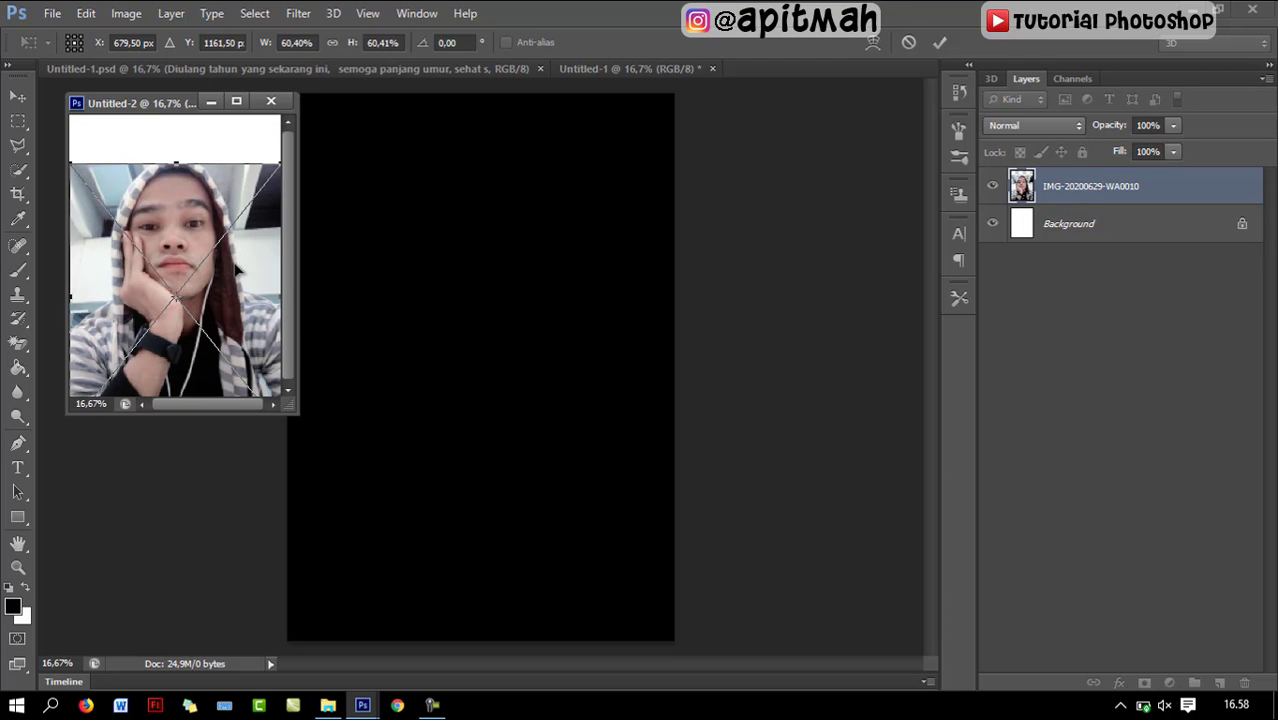
pyautogui.press('Return')
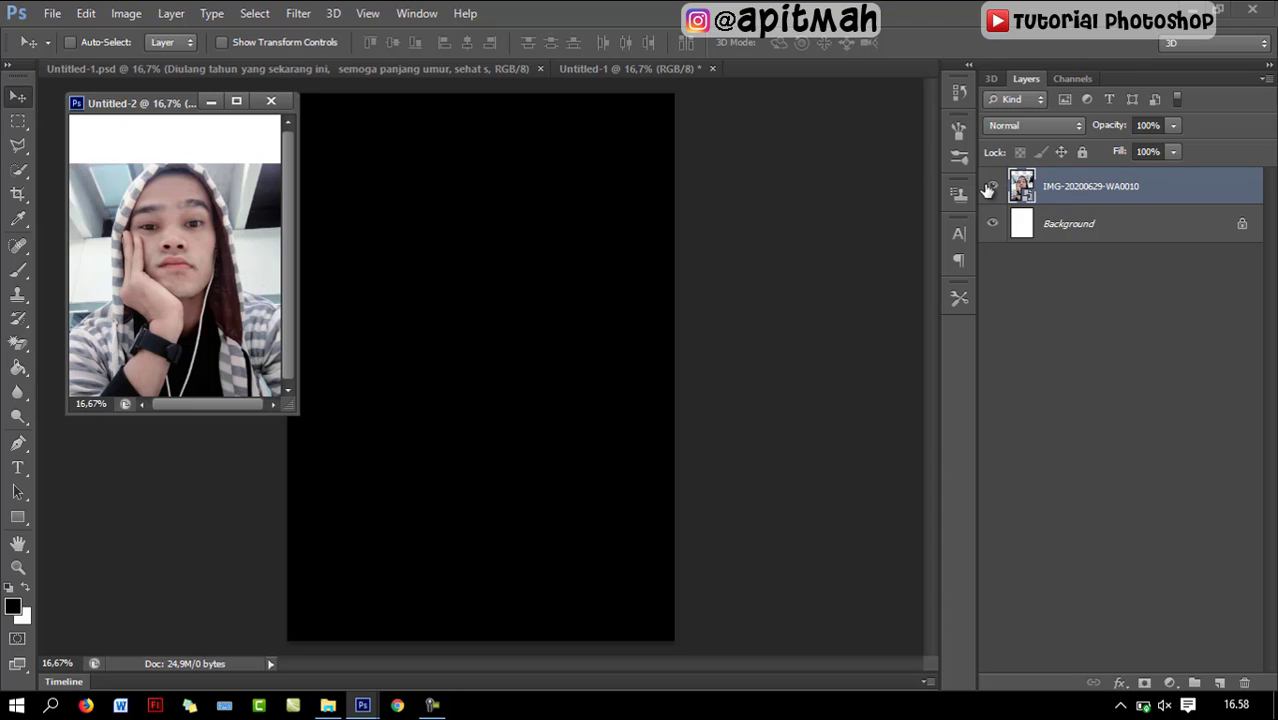
# Step: Hide the photo layer and convert the Background into an editable Layer 0
pyautogui.click(992, 189)
pyautogui.doubleClick(1197, 229)
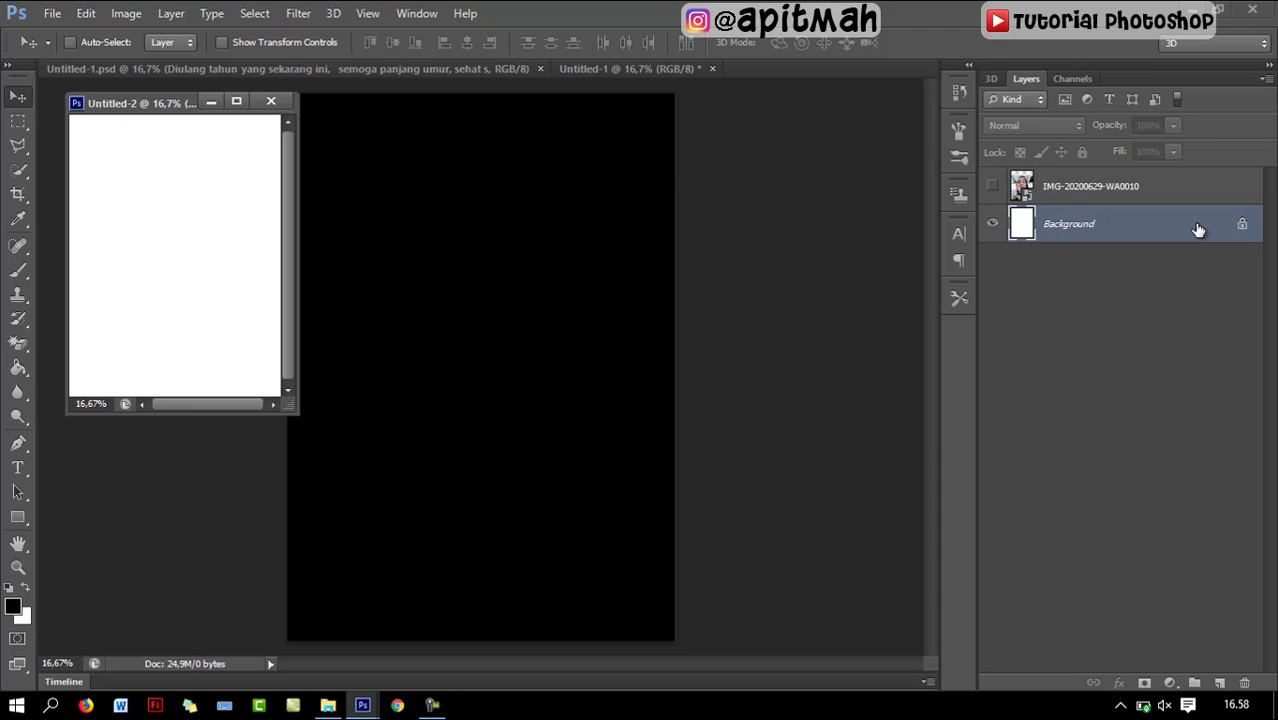
pyautogui.press('Return')
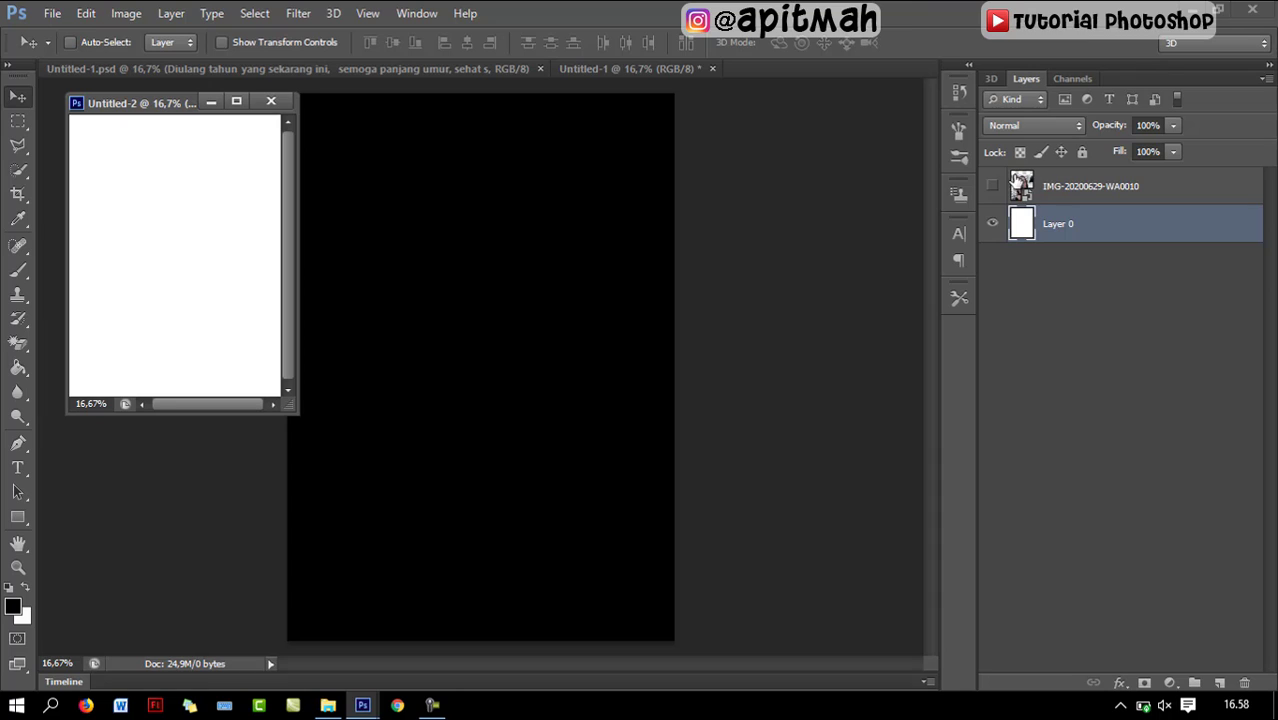
pyautogui.click(993, 189)
pyautogui.click(22, 124)
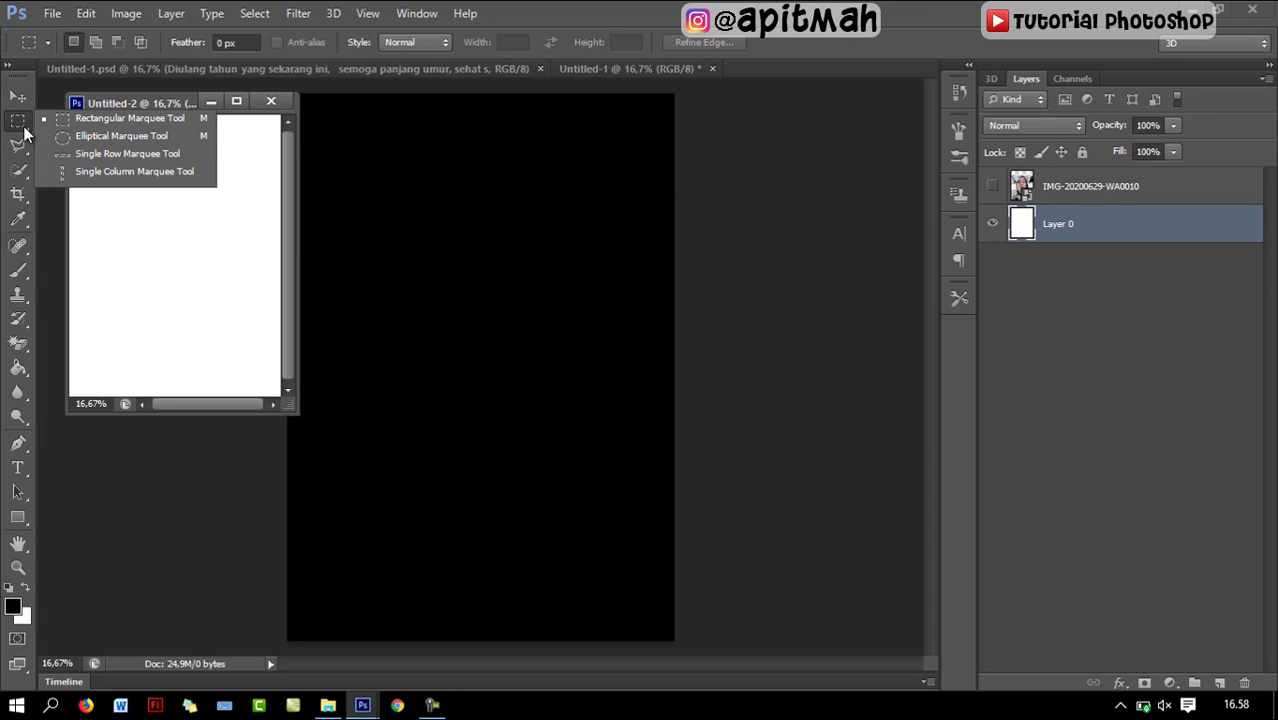
pyautogui.click(19, 127)
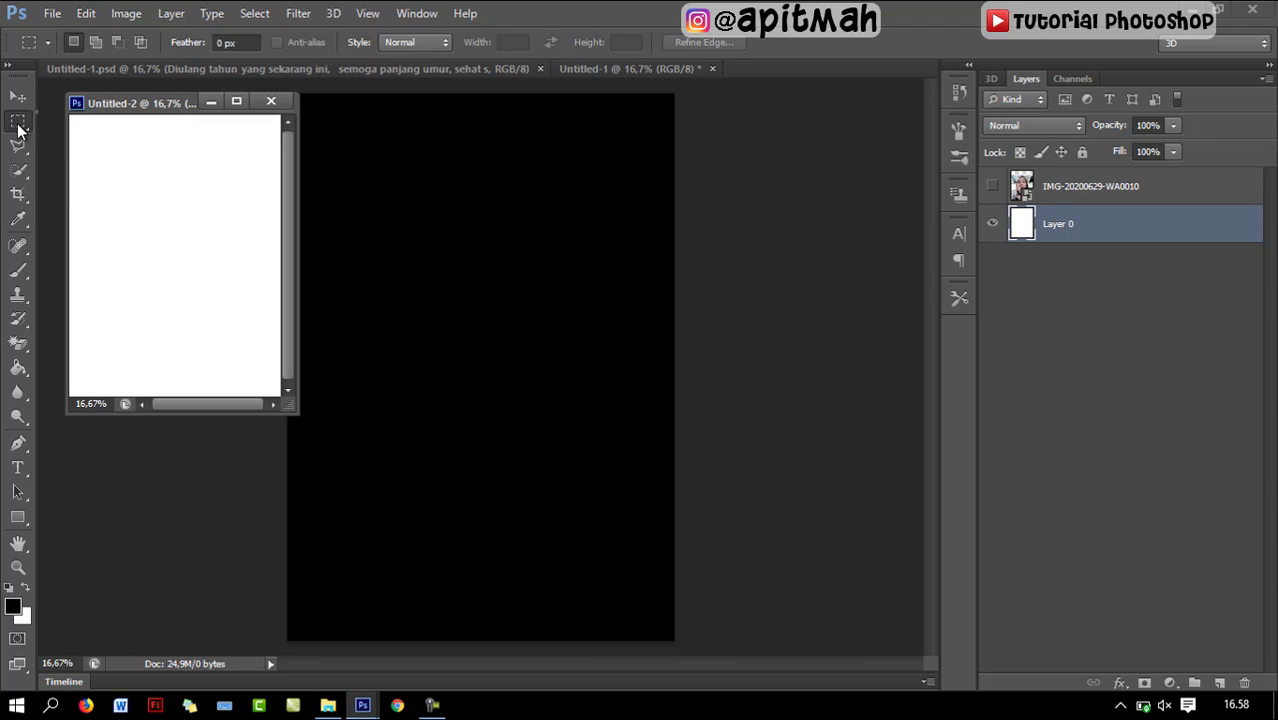
pyautogui.click(19, 127)
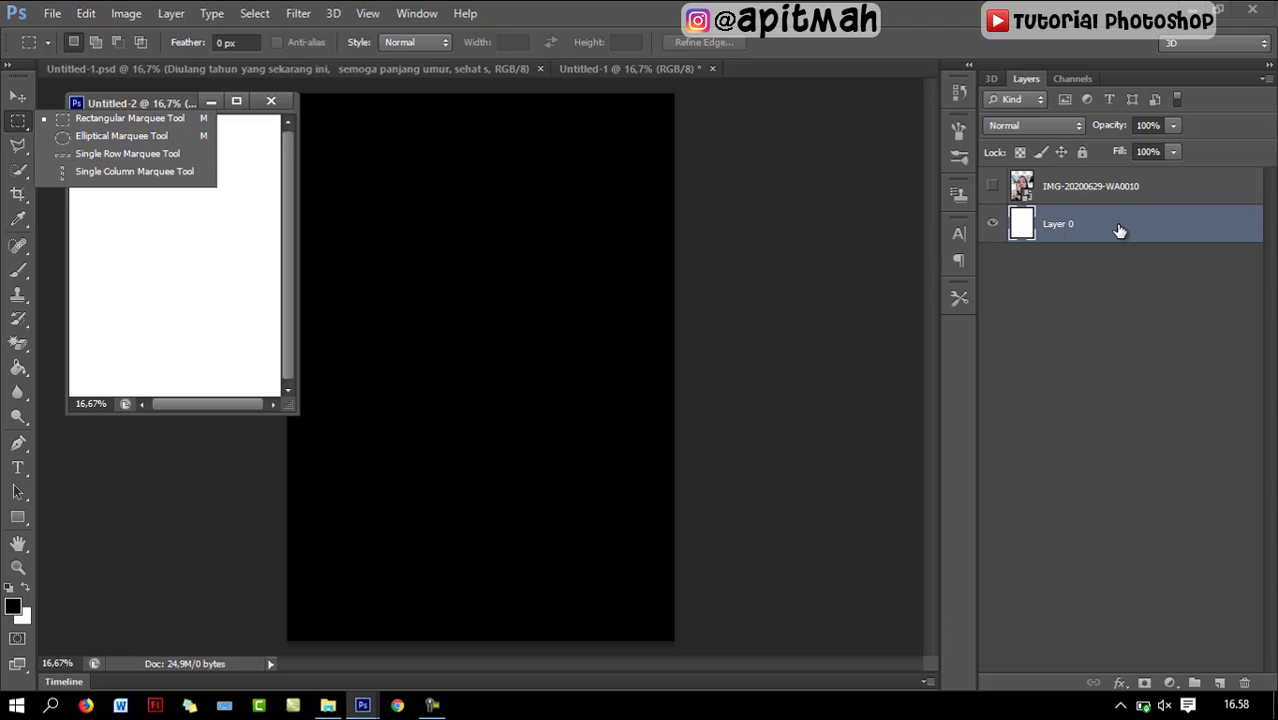
pyautogui.click(19, 124)
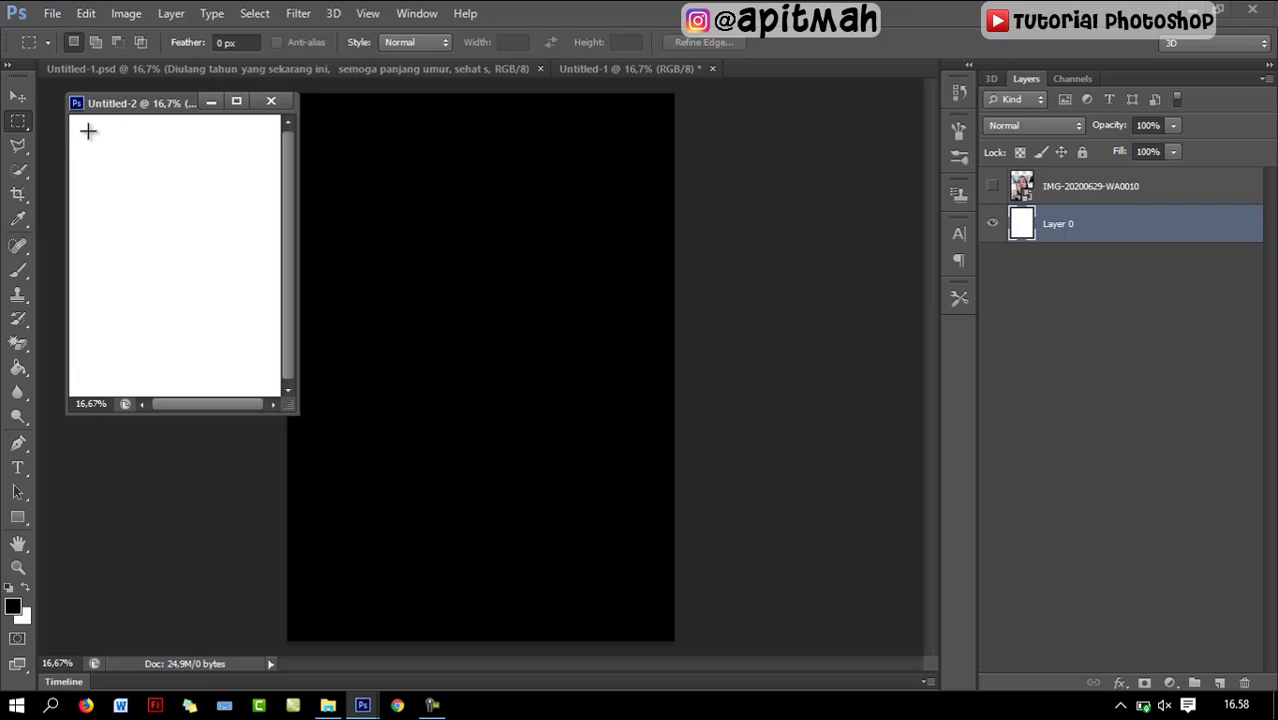
pyautogui.moveTo(167, 106); pyautogui.dragTo(197, 78)
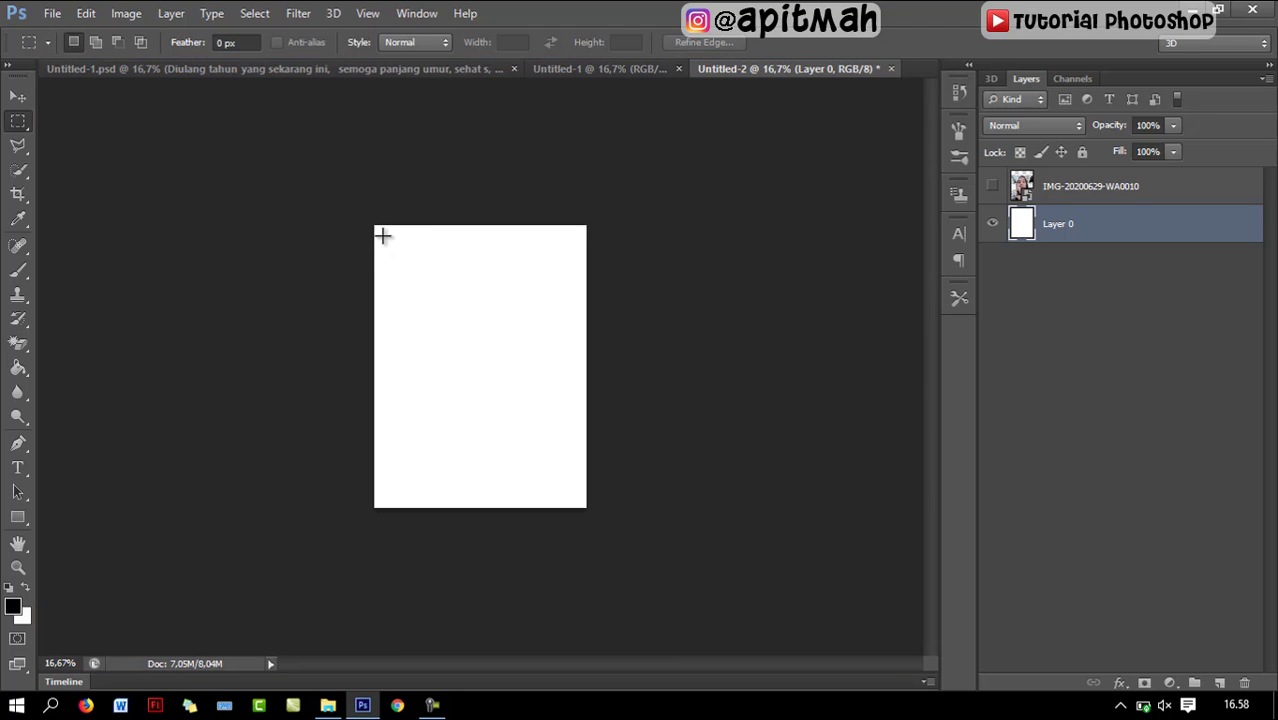
# Step: Cut a rectangular transparent photo window out of Layer 0, leaving a deeper bottom border
pyautogui.moveTo(383, 237); pyautogui.dragTo(574, 447)
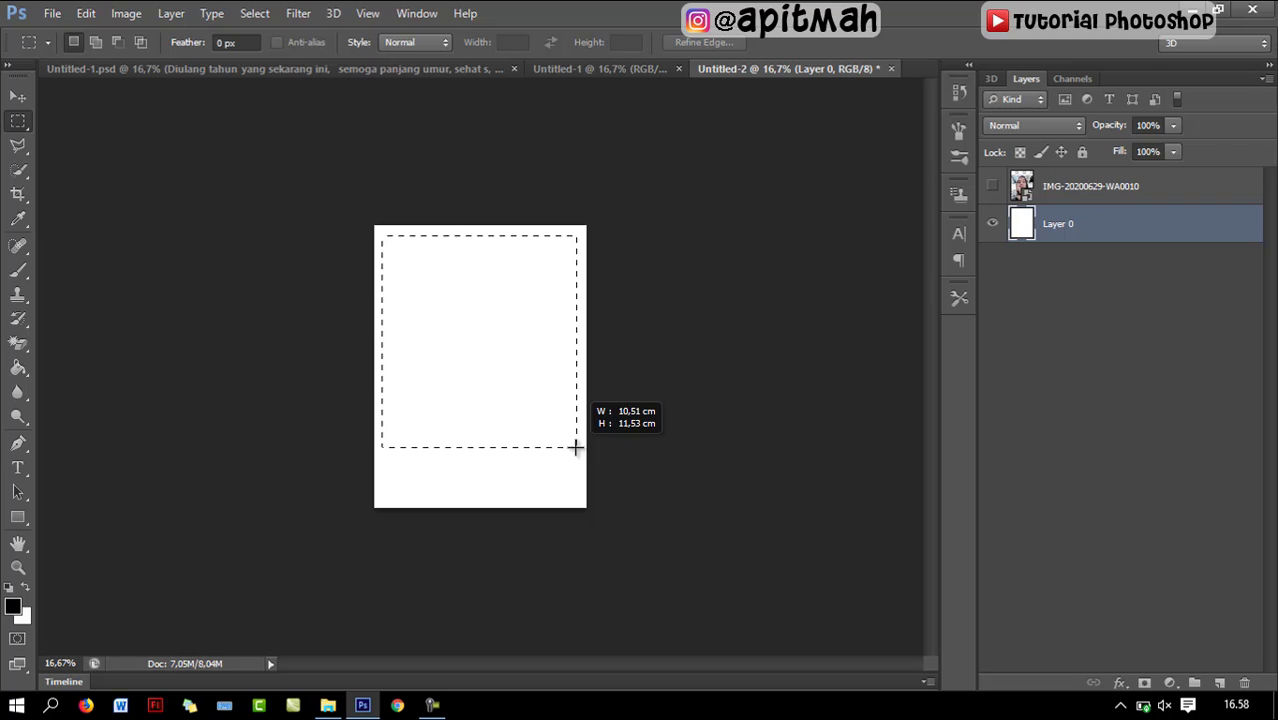
pyautogui.moveTo(574, 447); pyautogui.dragTo(577, 455)
pyautogui.press('Delete')
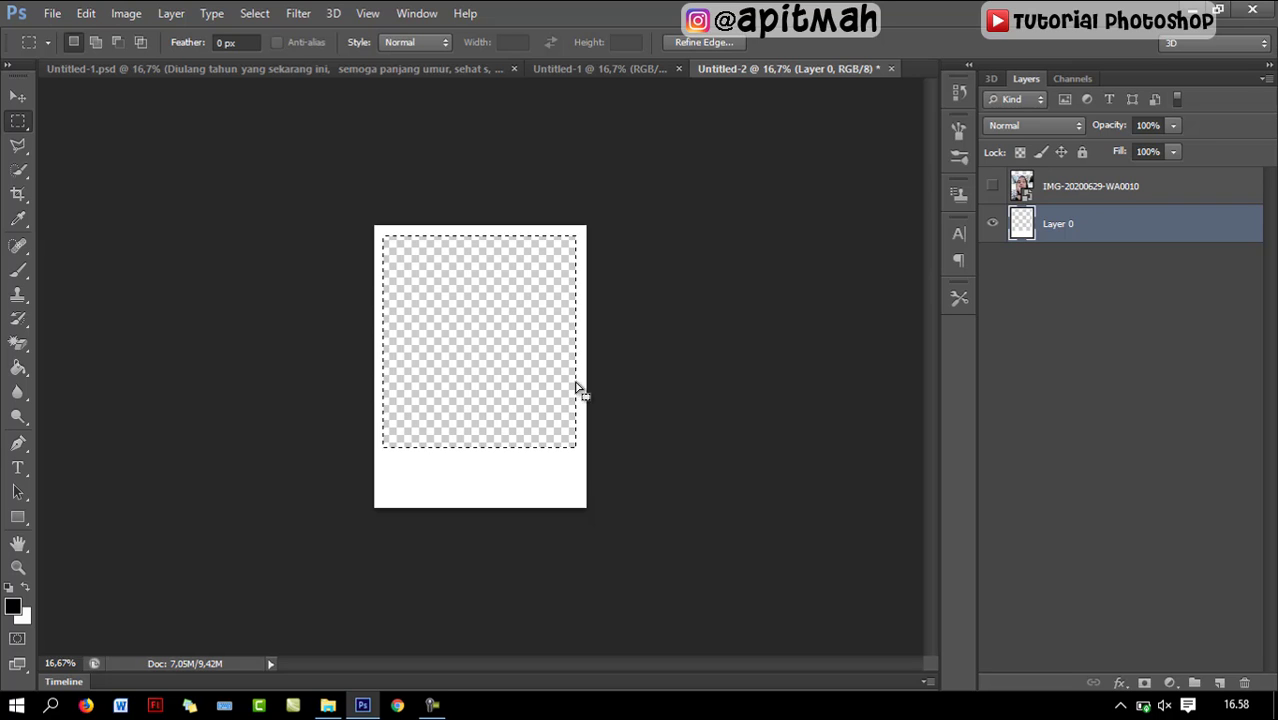
pyautogui.click(18, 96)
pyautogui.click(221, 190)
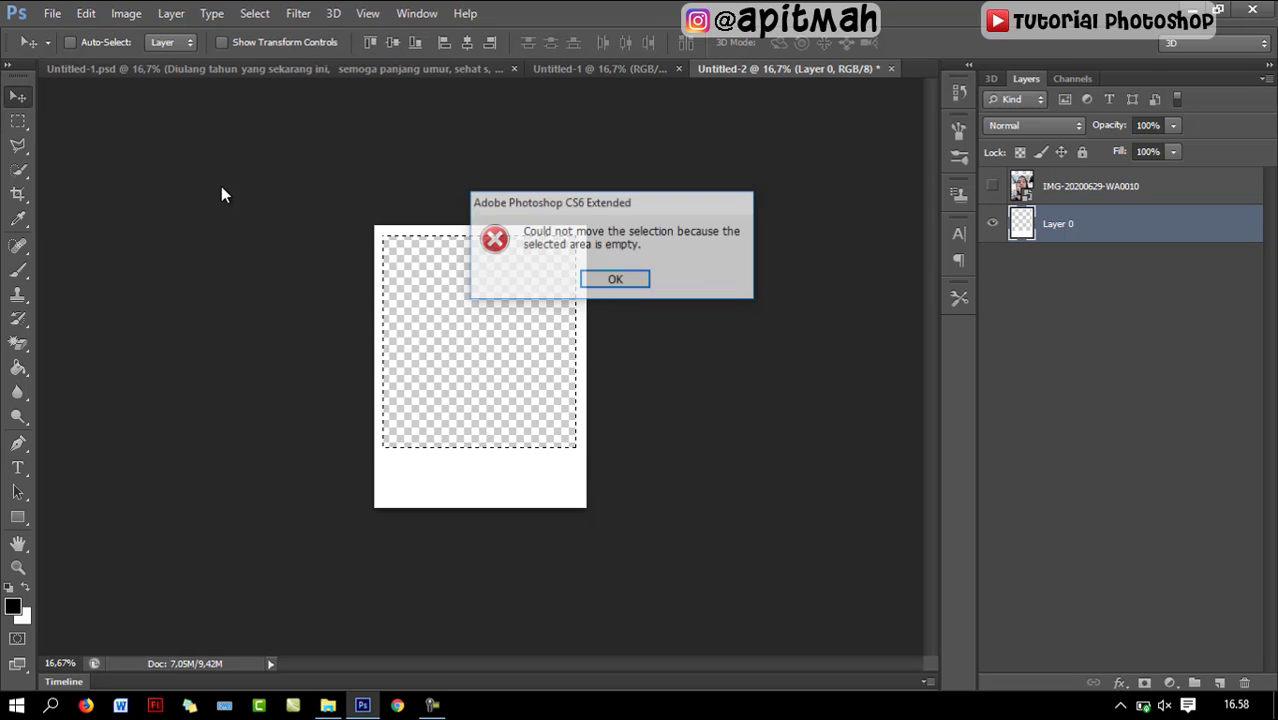
pyautogui.click(628, 280)
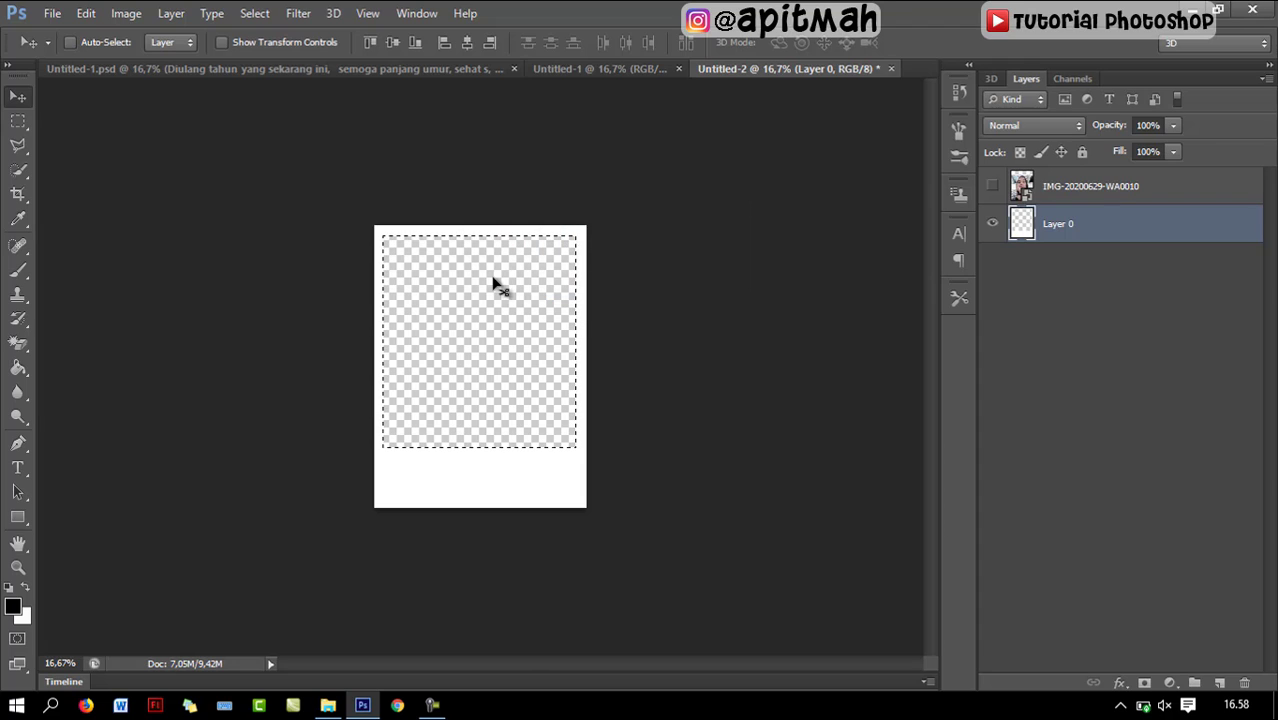
pyautogui.hotkey('ctrl', 'd')
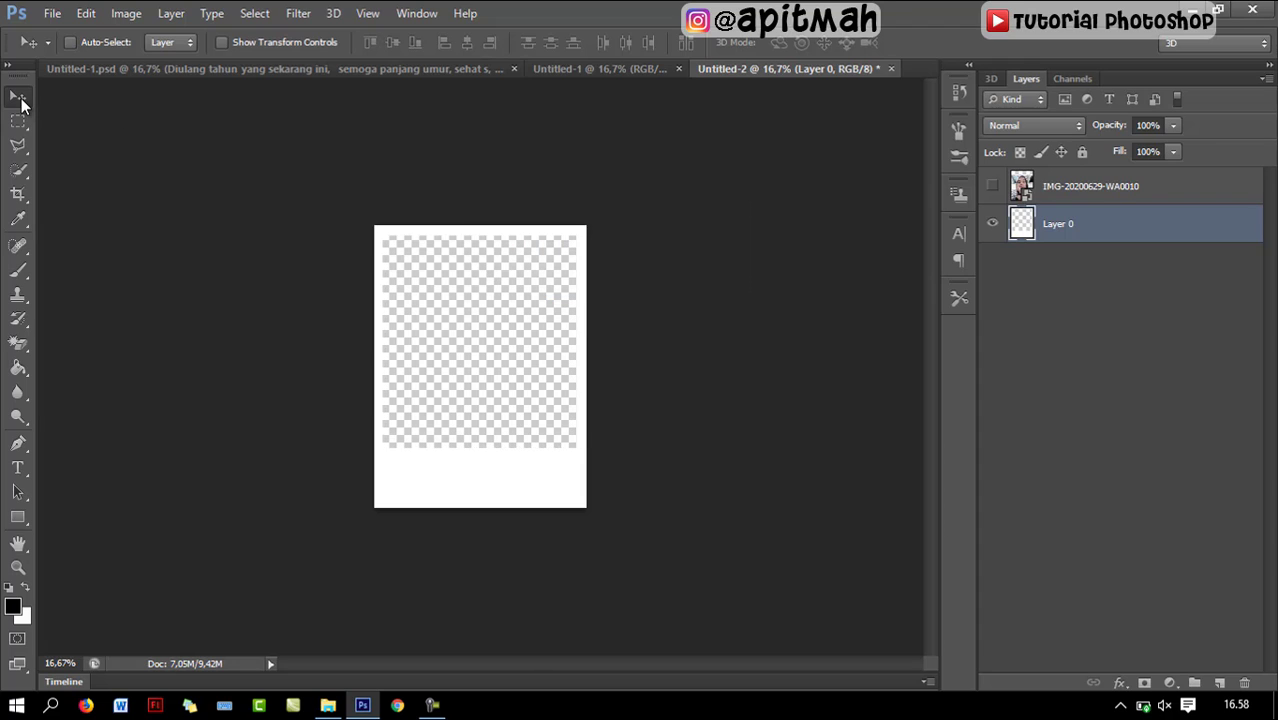
# Step: Show the photo beneath Layer 0, move it up and scale it to about 58% to fill the window
pyautogui.click(18, 98)
pyautogui.click(992, 189)
pyautogui.moveTo(1067, 192); pyautogui.dragTo(1060, 252)
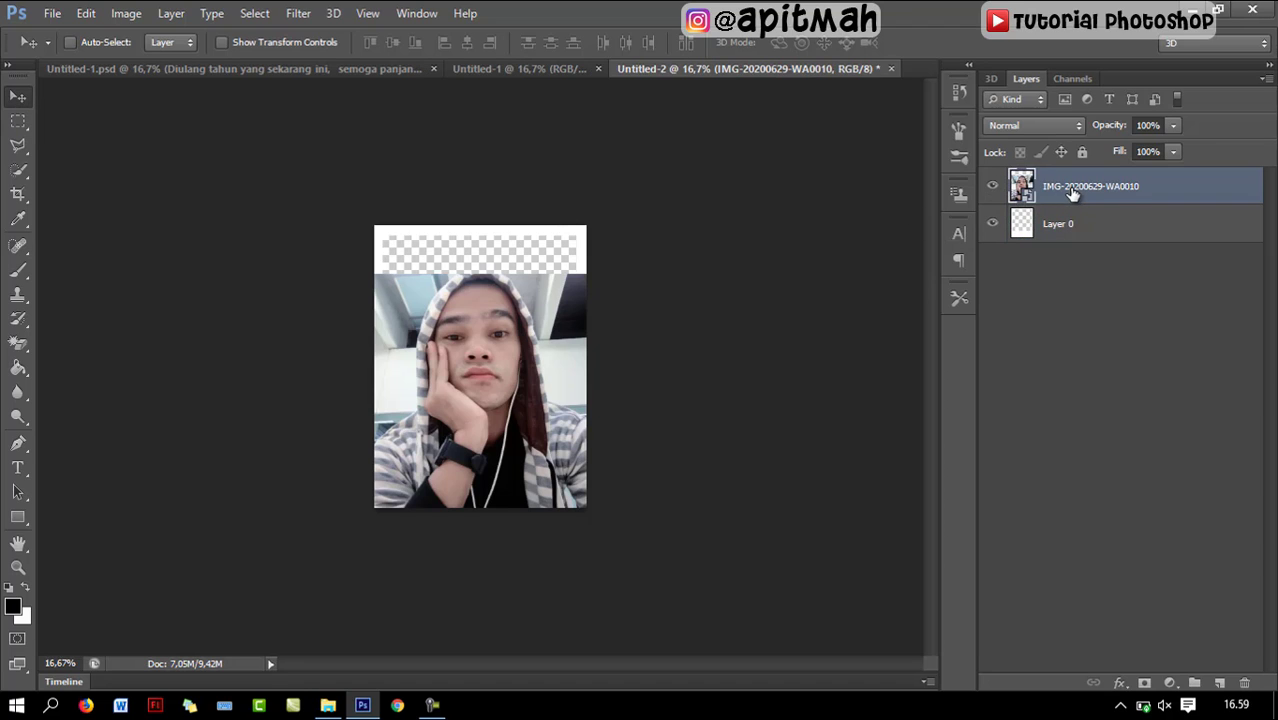
pyautogui.moveTo(481, 378); pyautogui.dragTo(482, 342)
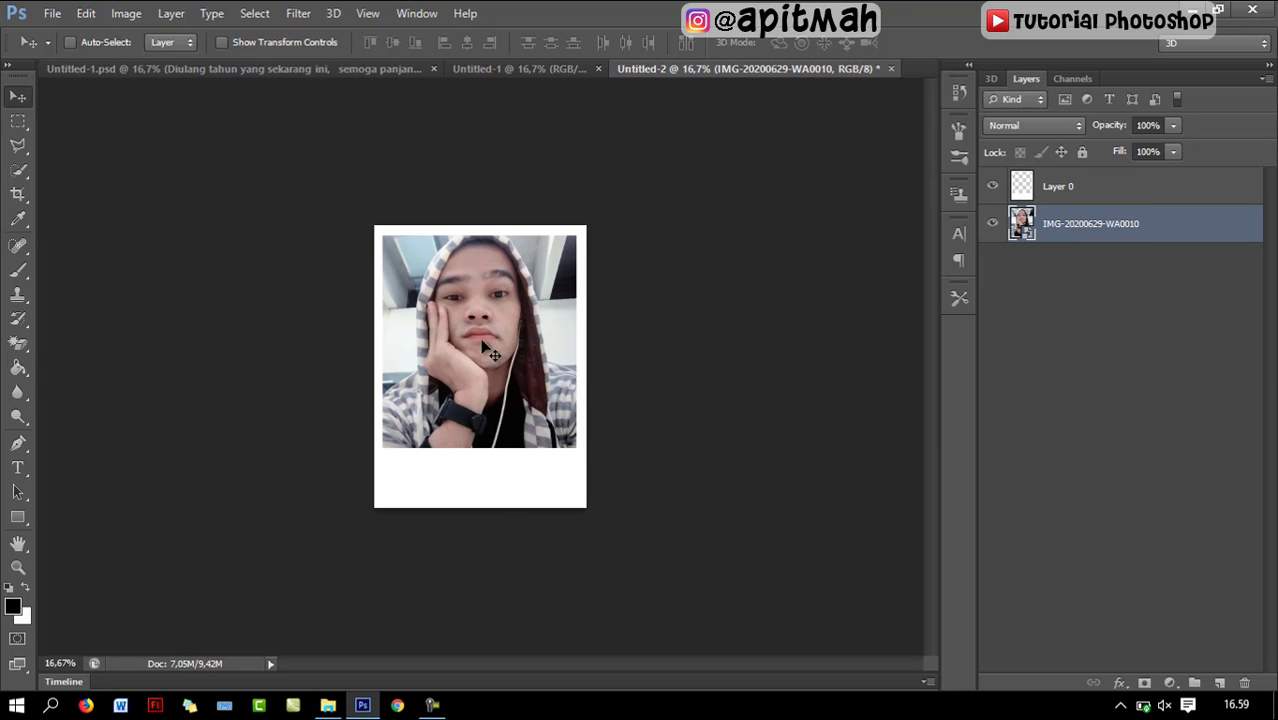
pyautogui.hotkey('ctrl', 'r')
pyautogui.hotkey('ctrl', 'r')
pyautogui.hotkey('ctrl', 't')
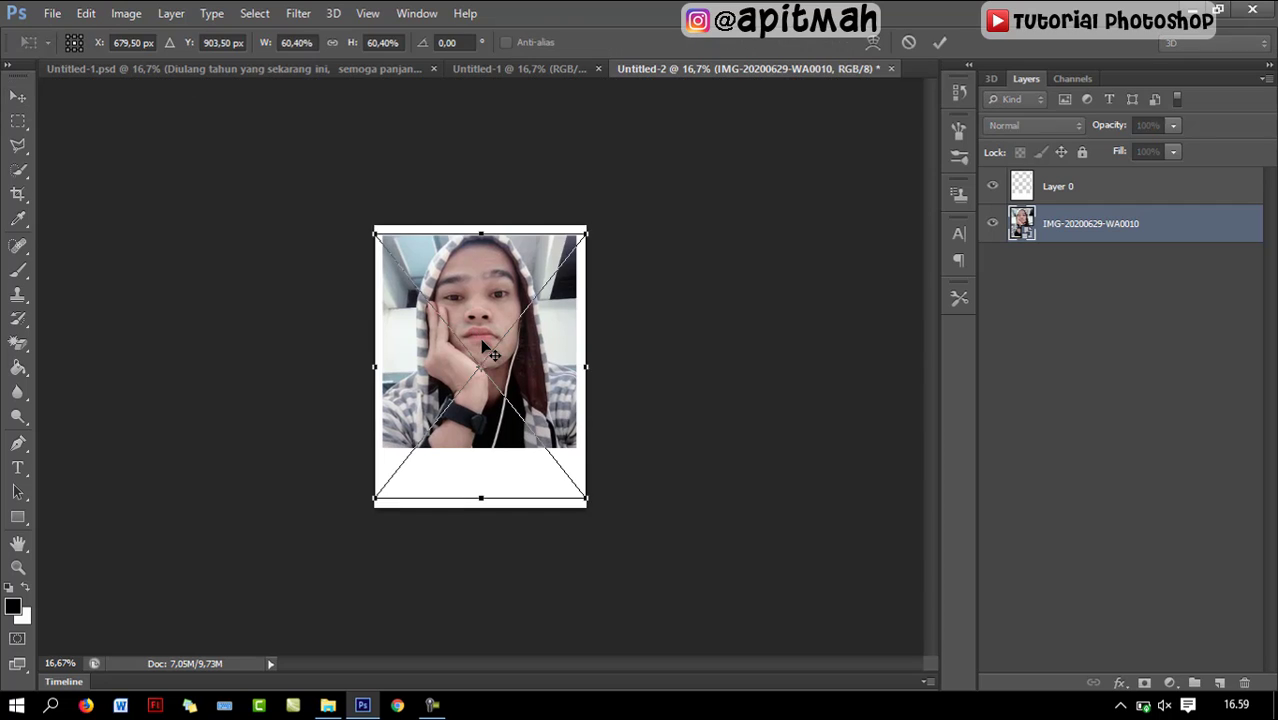
pyautogui.moveTo(586, 494); pyautogui.dragTo(576, 486)
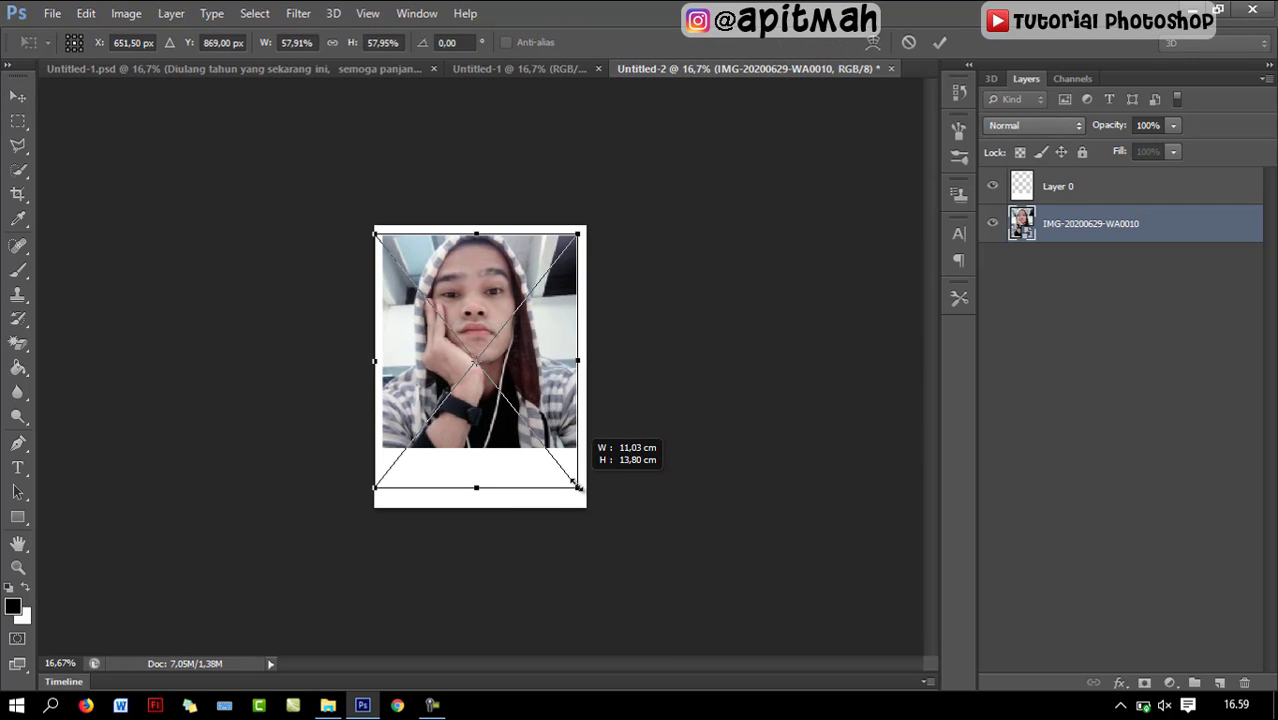
pyautogui.moveTo(540, 446); pyautogui.dragTo(541, 446)
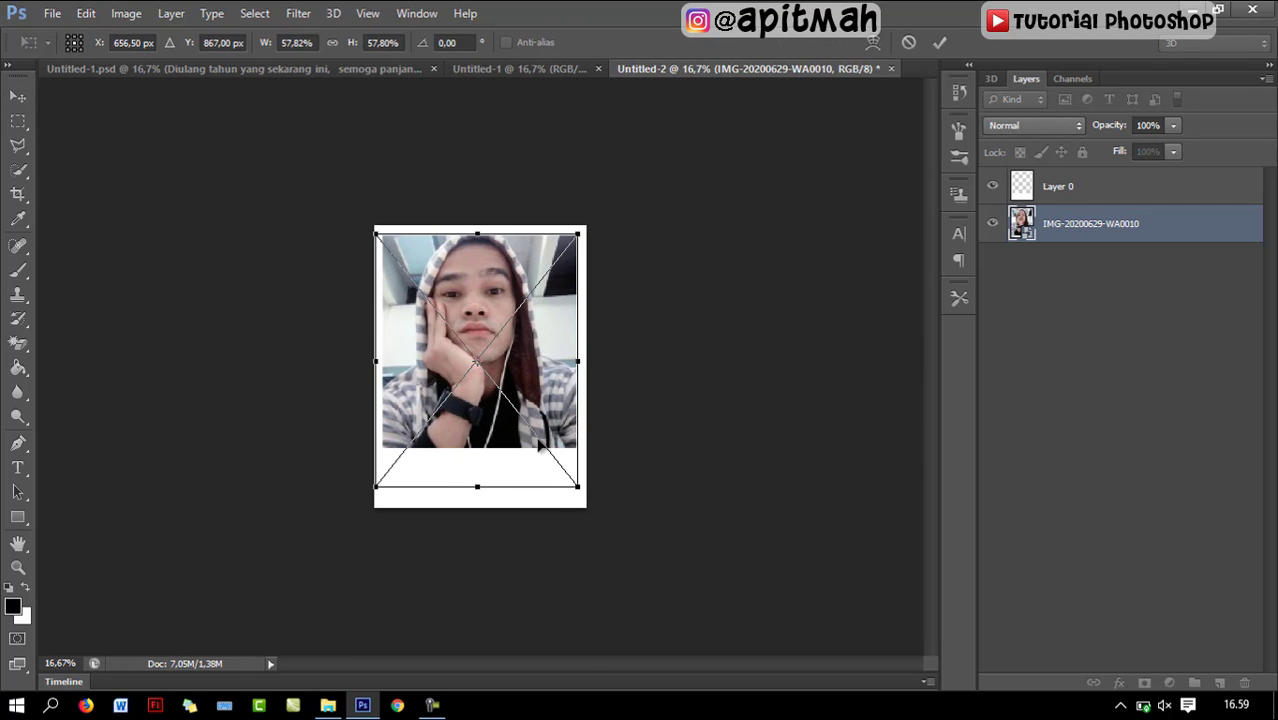
# Step: Merge frame and photo, then add it to Untitled-1 at about 50%, tilted 12.7° bottom-left
pyautogui.press('Return')
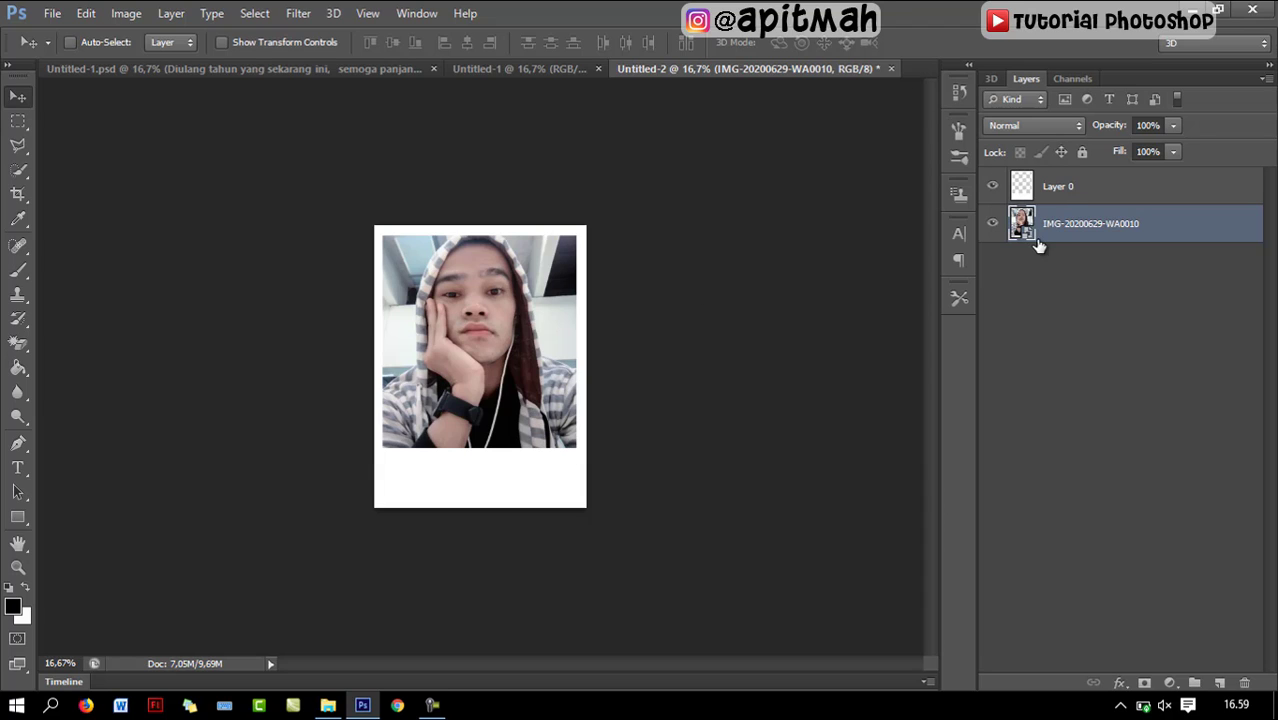
pyautogui.keyDown('shift'); pyautogui.click(1068, 194); pyautogui.keyUp('shift')
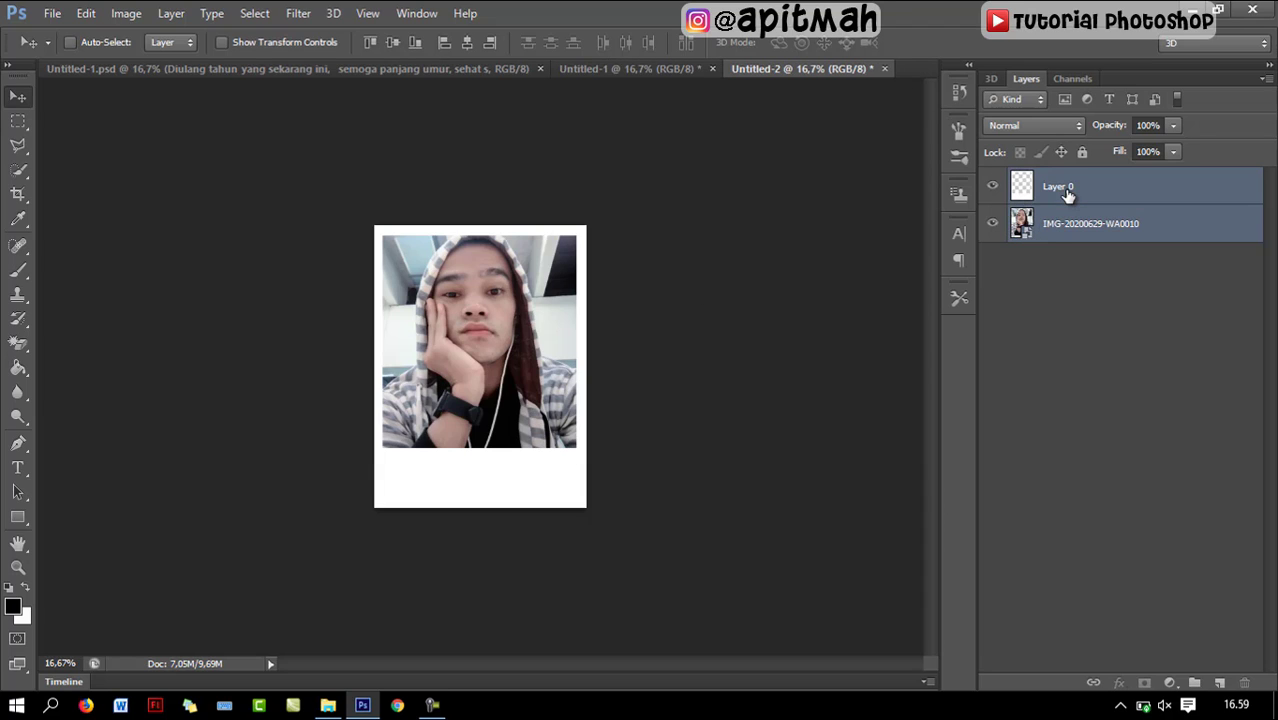
pyautogui.hotkey('ctrl', 'e')
pyautogui.moveTo(505, 318)
pyautogui.mouseDown()
pyautogui.moveTo(572, 78)
pyautogui.moveTo(416, 290)
pyautogui.moveTo(431, 371)
pyautogui.mouseUp()
pyautogui.hotkey('ctrl', 't')
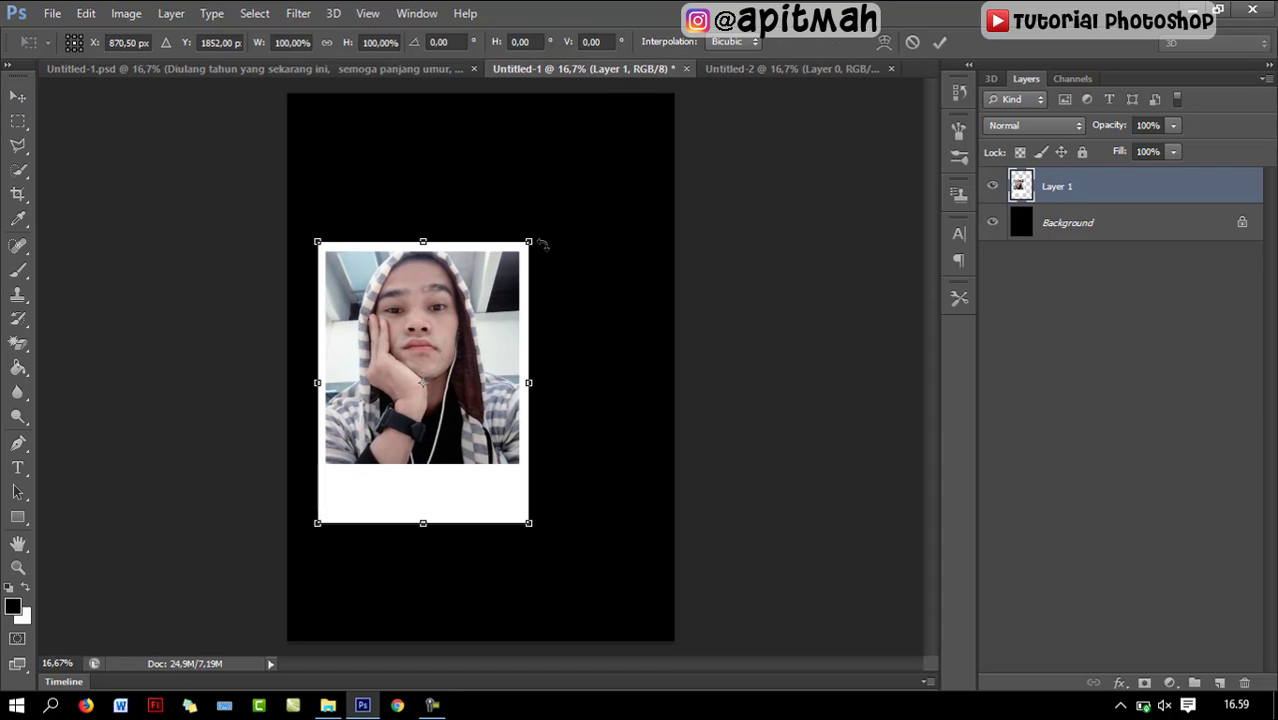
pyautogui.moveTo(523, 262)
pyautogui.mouseDown()
pyautogui.moveTo(400, 430)
pyautogui.moveTo(427, 410)
pyautogui.moveTo(472, 426)
pyautogui.moveTo(402, 492)
pyautogui.moveTo(393, 519)
pyautogui.mouseUp()
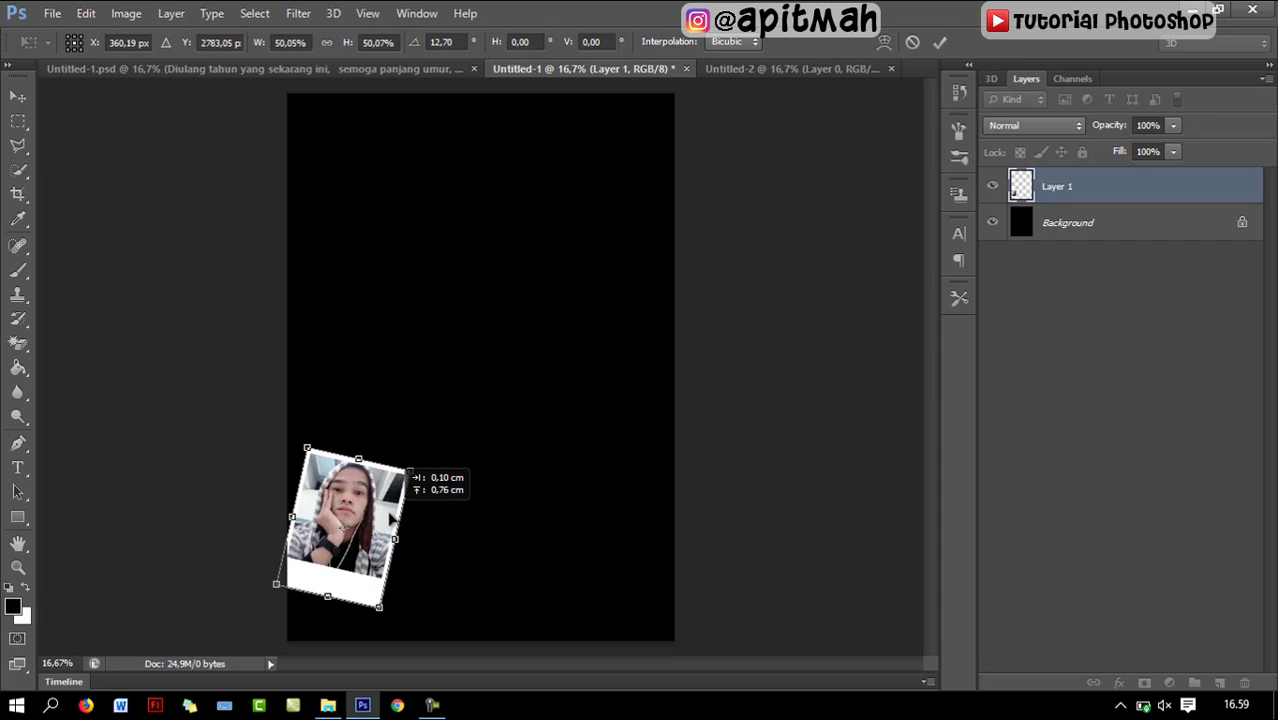
pyautogui.press('Return')
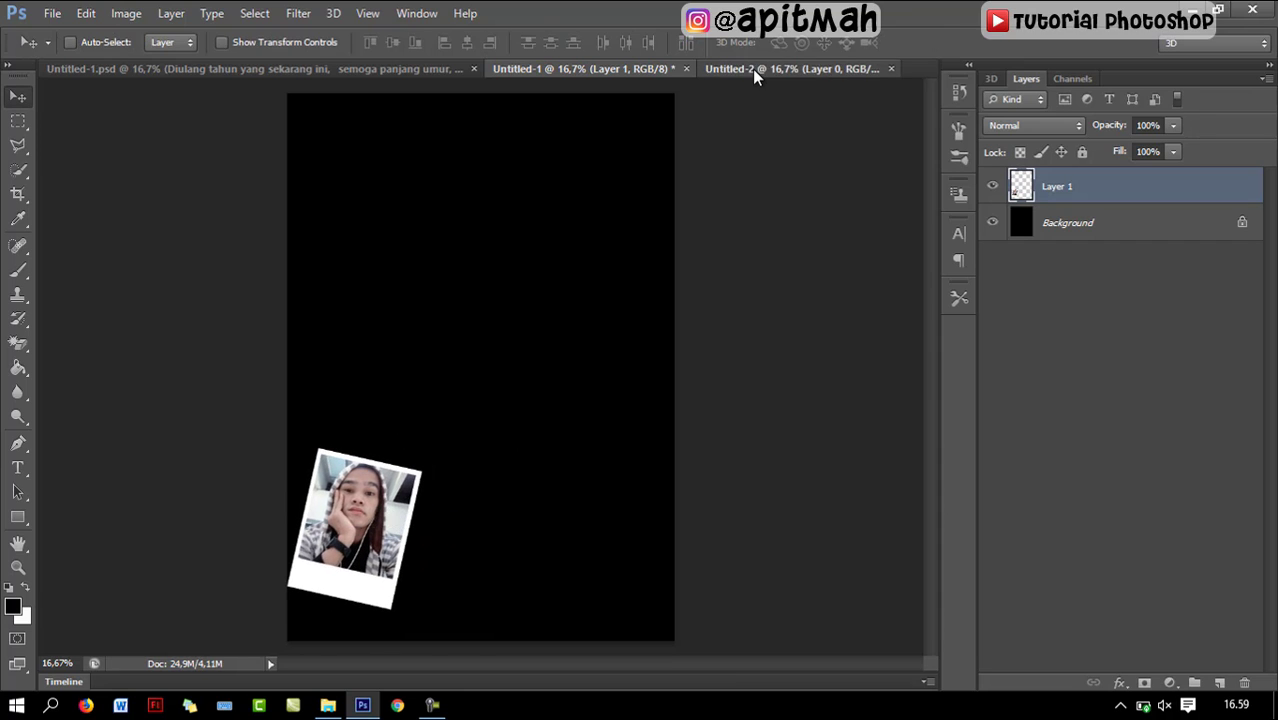
# Step: Delete the old photo layer from the Untitled-2 frame and start File > Place for a new image
pyautogui.click(752, 69)
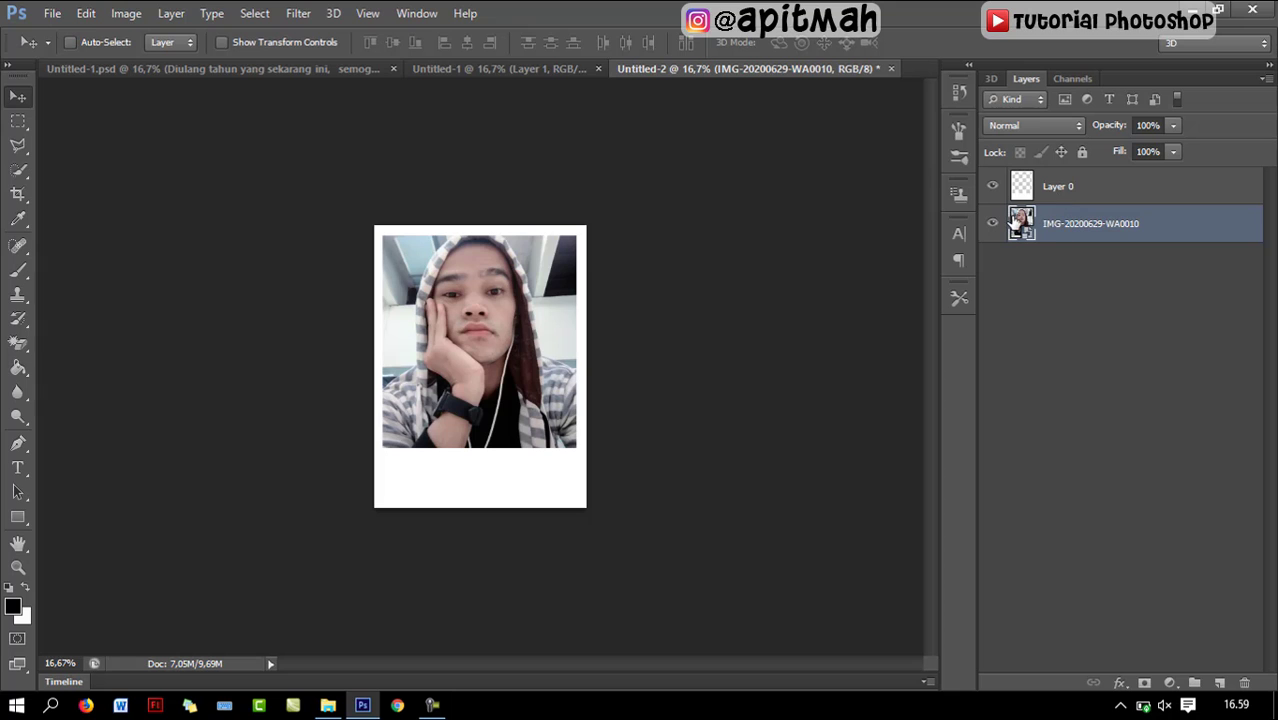
pyautogui.press('Delete')
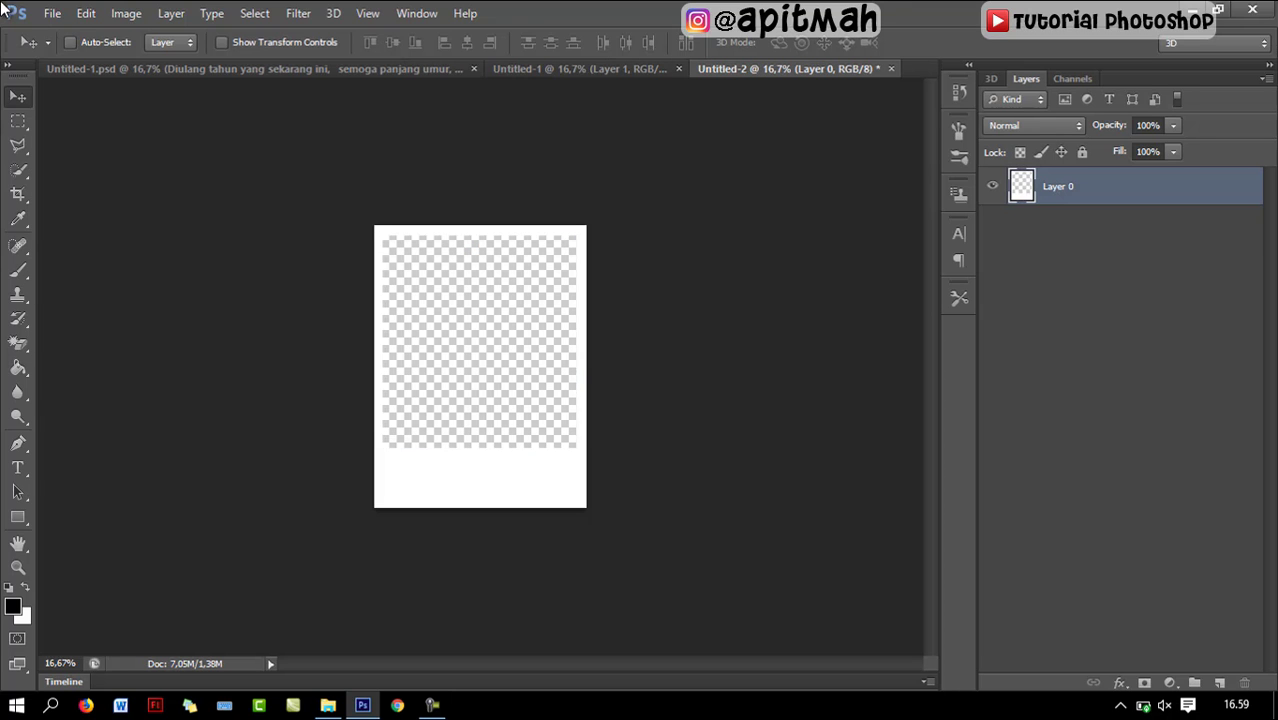
pyautogui.click(52, 13)
pyautogui.click(92, 260)
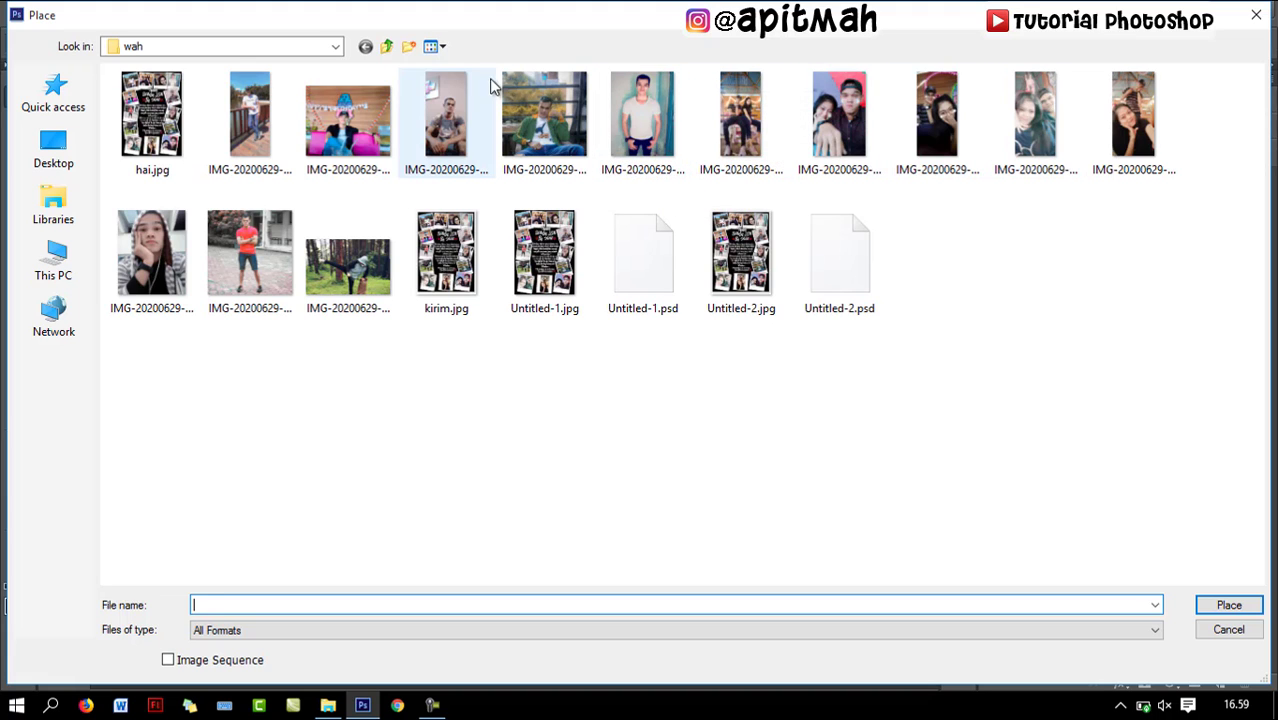
# Step: Place IMG-20200629-WA0001, enlarge it to about 52% and move it beneath the frame layer
pyautogui.doubleClick(350, 120)
pyautogui.moveTo(527, 343); pyautogui.dragTo(528, 308)
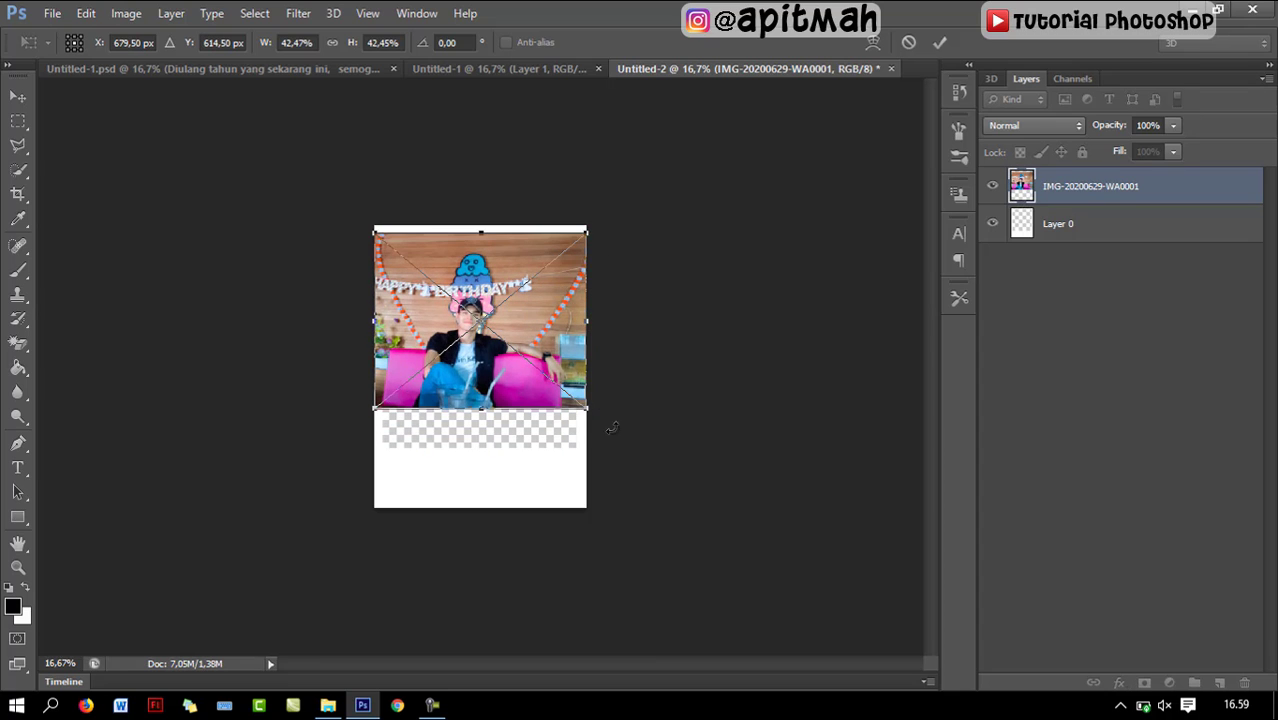
pyautogui.moveTo(588, 410); pyautogui.dragTo(634, 449)
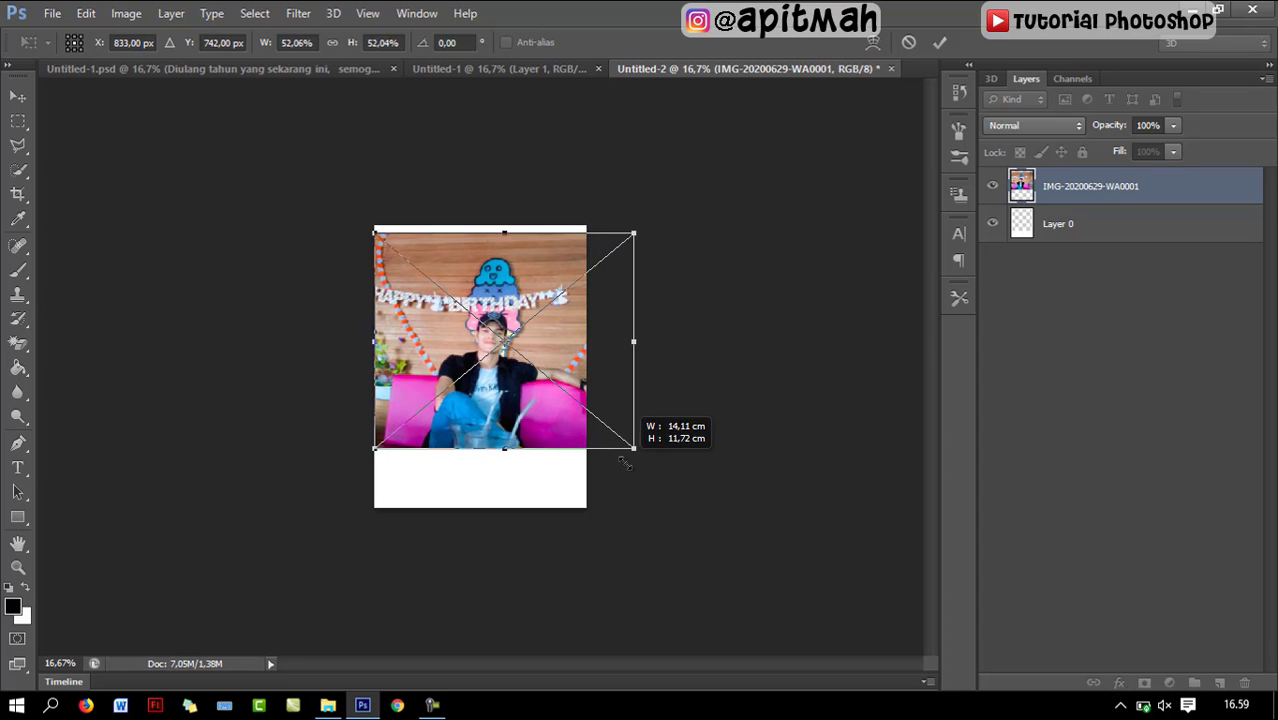
pyautogui.press('Return')
pyautogui.moveTo(1143, 188); pyautogui.dragTo(1146, 267)
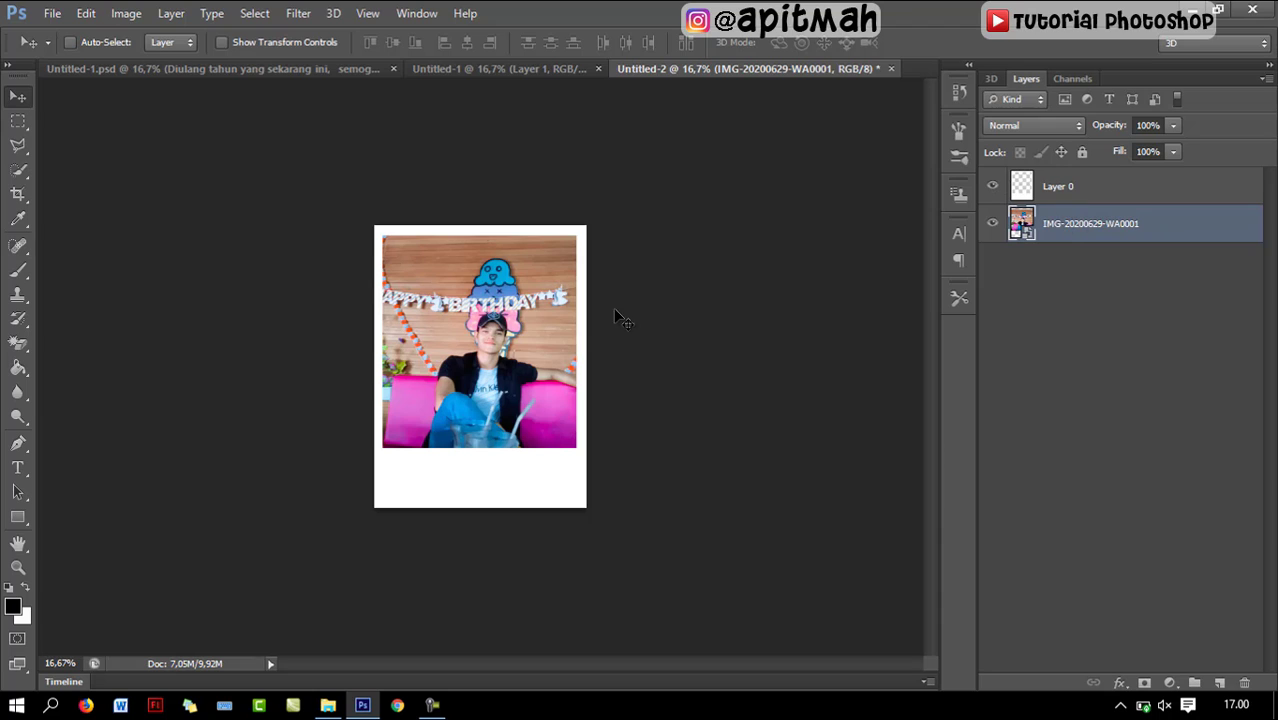
# Step: Merge the birthday photo and polaroid frame layers into one, after undoing a premature copy
pyautogui.keyDown('shift'); pyautogui.click(1068, 199); pyautogui.keyUp('shift')
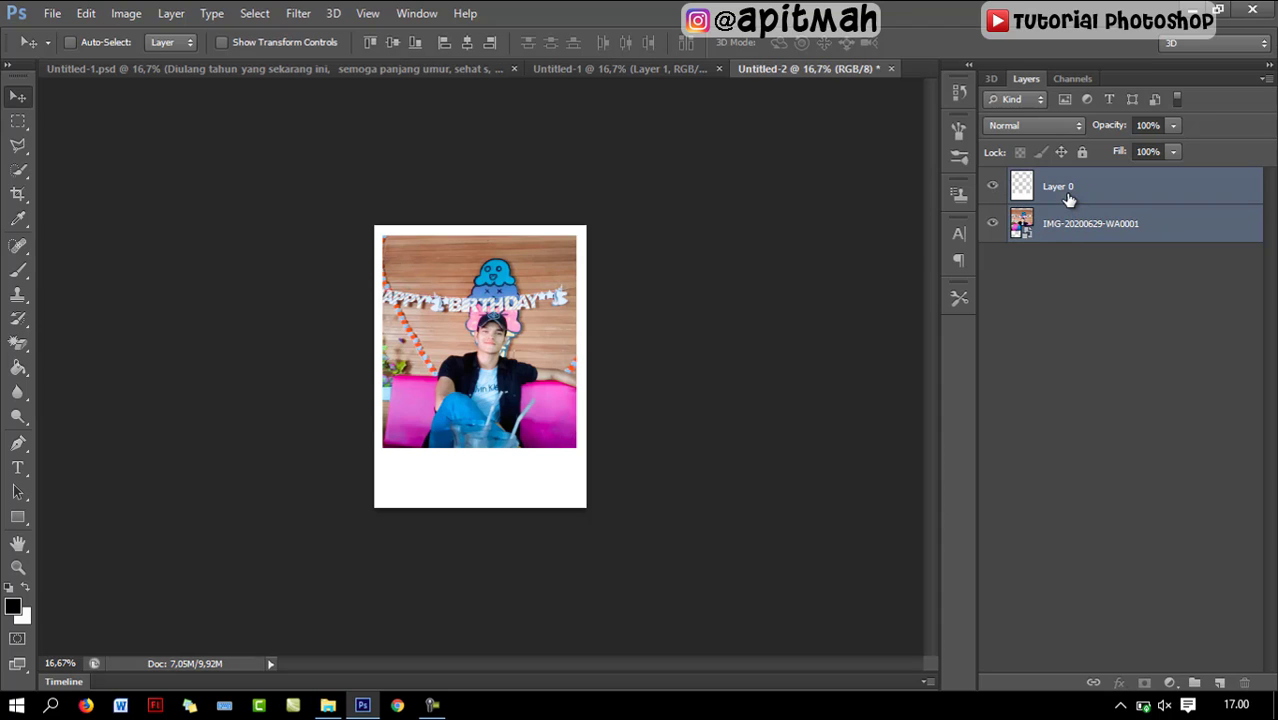
pyautogui.moveTo(629, 250); pyautogui.dragTo(504, 298)
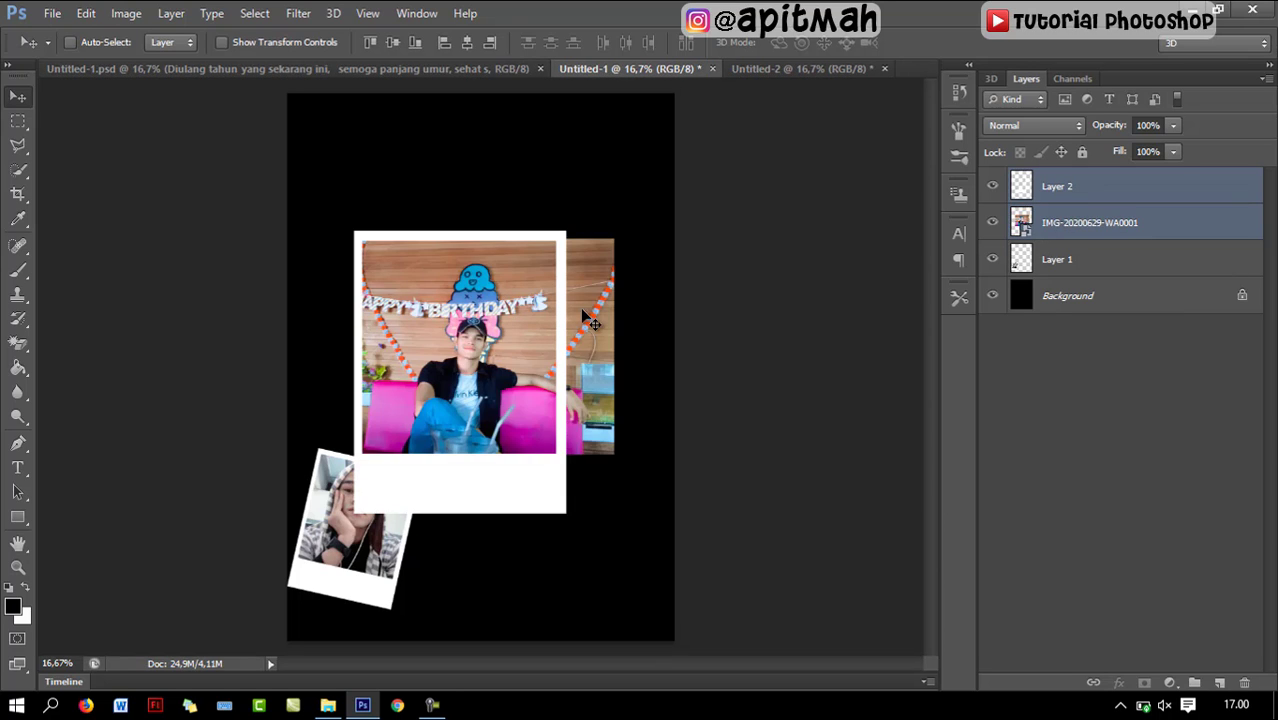
pyautogui.hotkey('ctrl', 'z')
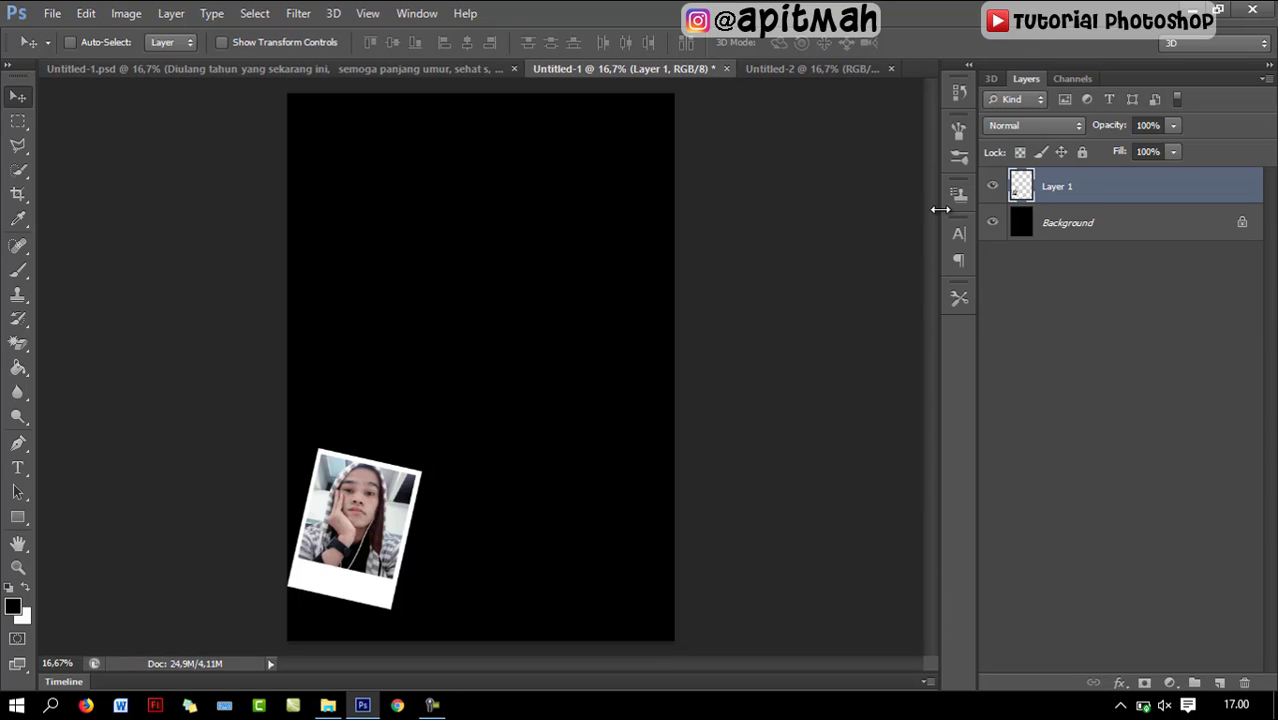
pyautogui.click(870, 69)
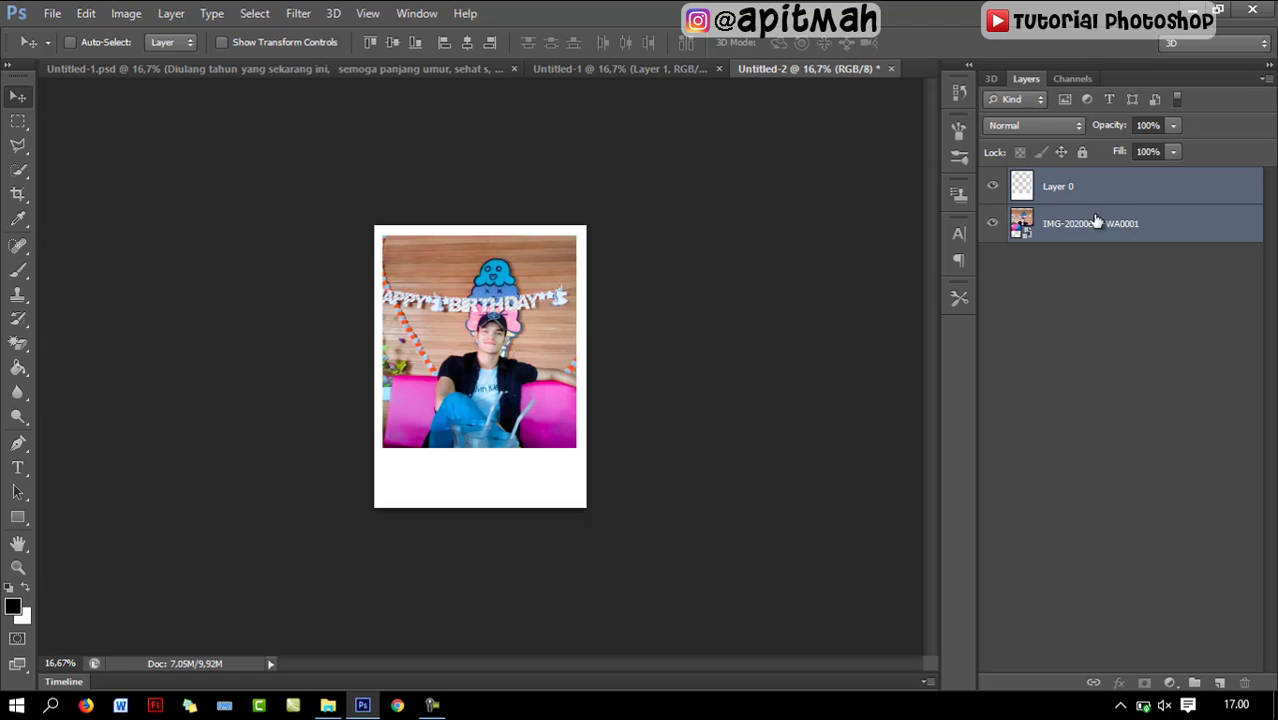
pyautogui.click(1061, 318)
pyautogui.click(1057, 232)
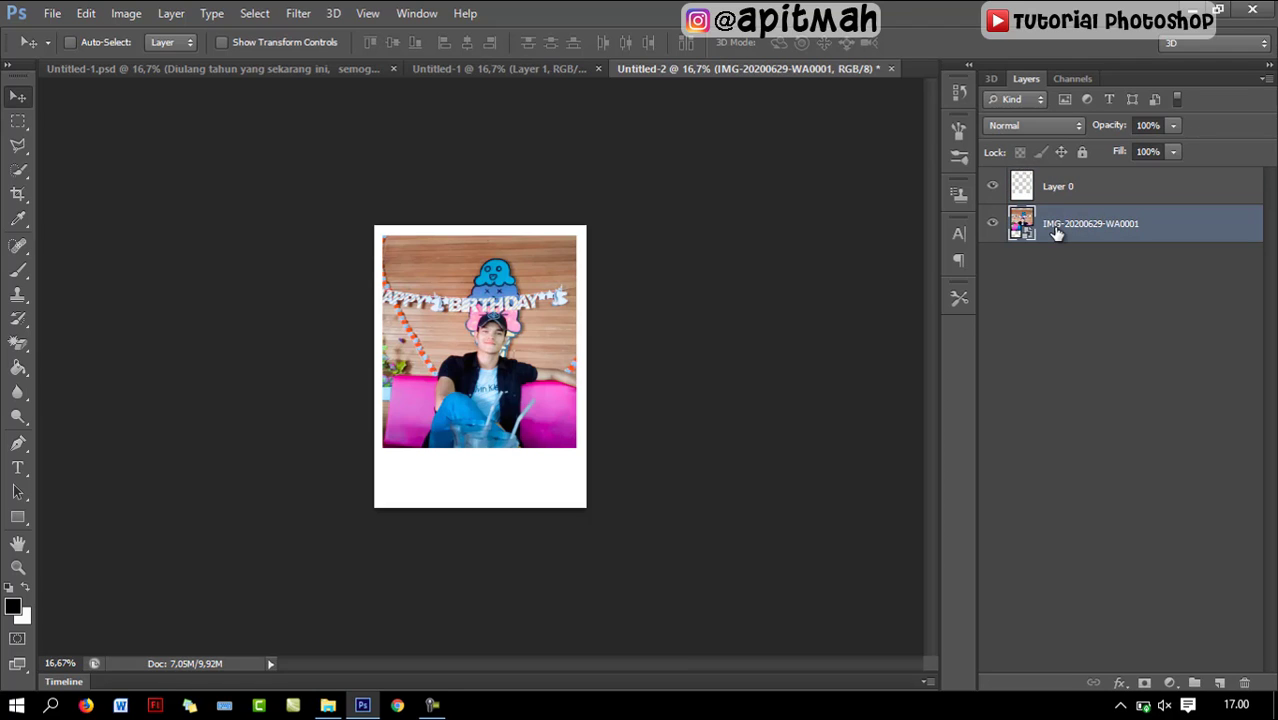
pyautogui.keyDown('shift'); pyautogui.click(1066, 190); pyautogui.keyUp('shift')
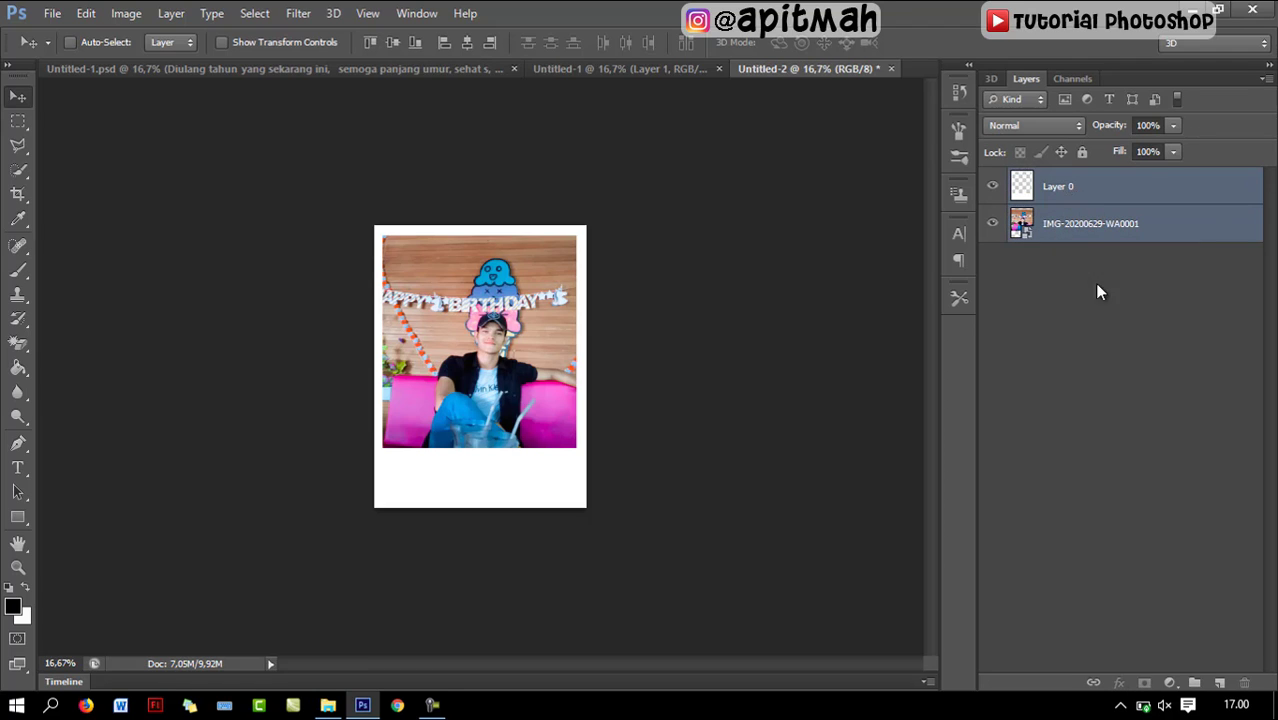
pyautogui.hotkey('ctrl', 'e')
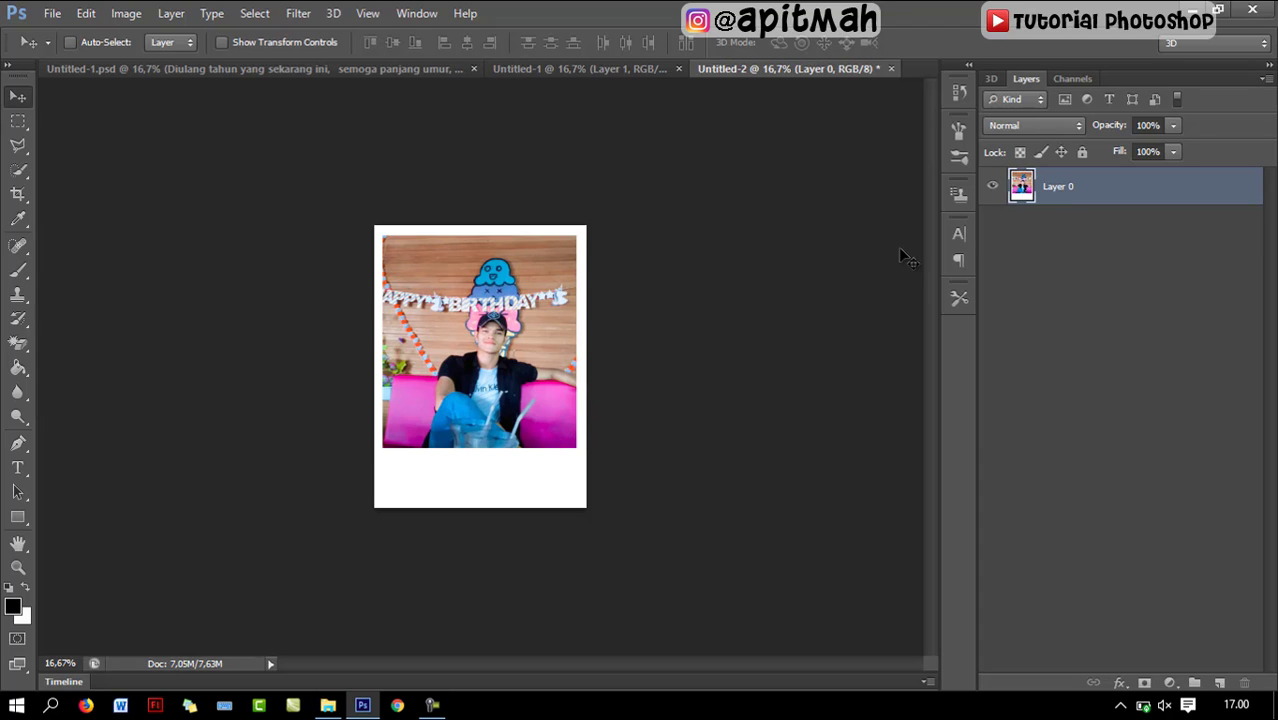
# Step: Crop the canvas to the polaroid edges and drag the framed photo into Untitled-1
pyautogui.click(16, 198)
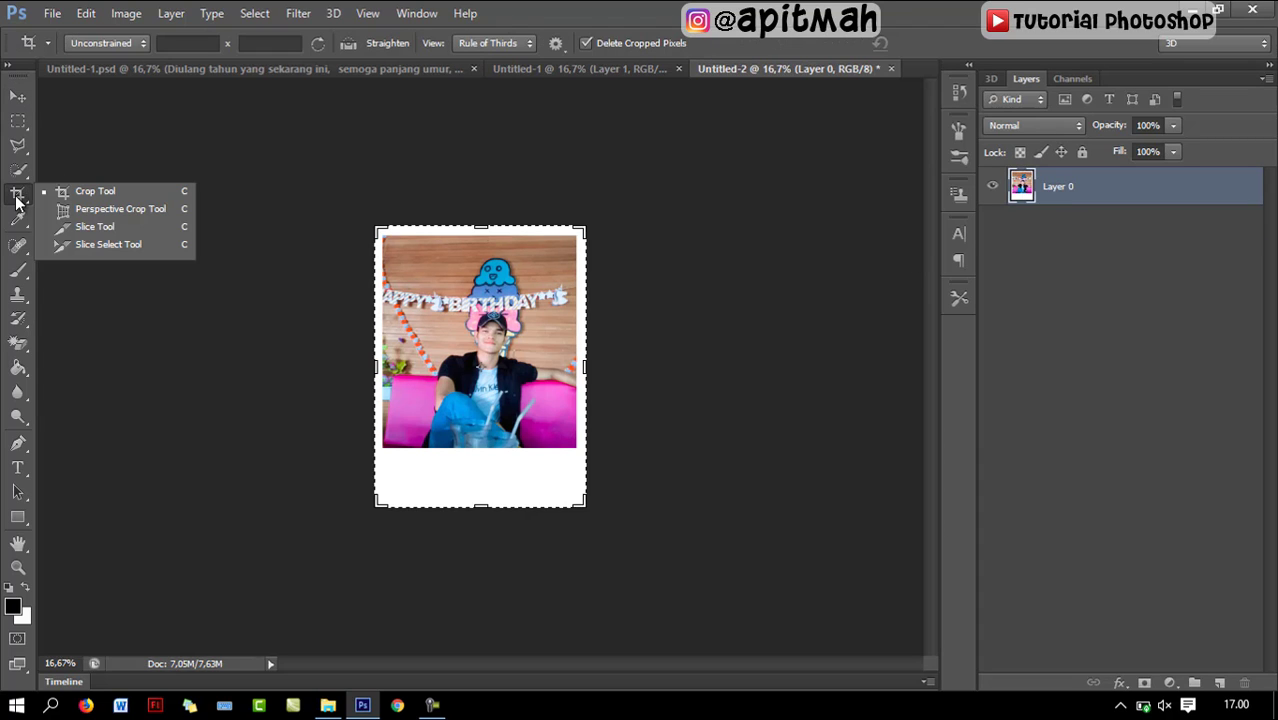
pyautogui.click(16, 198)
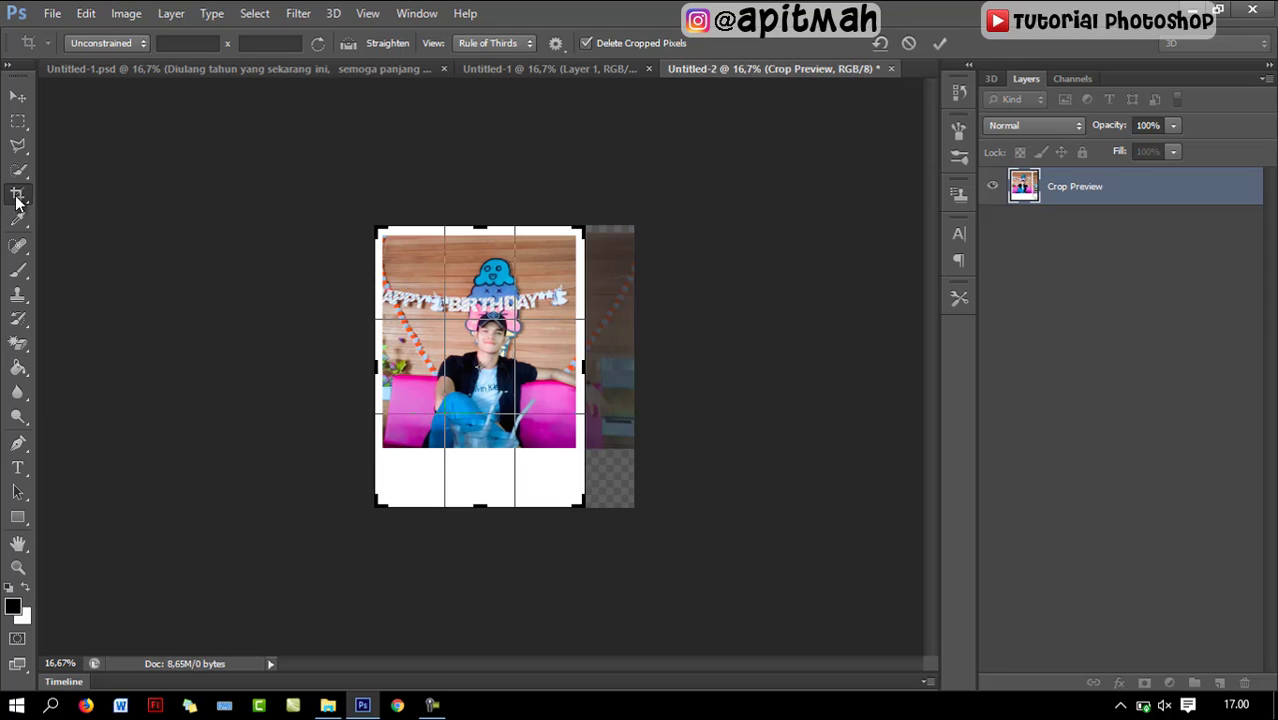
pyautogui.click(16, 198)
pyautogui.click(16, 198)
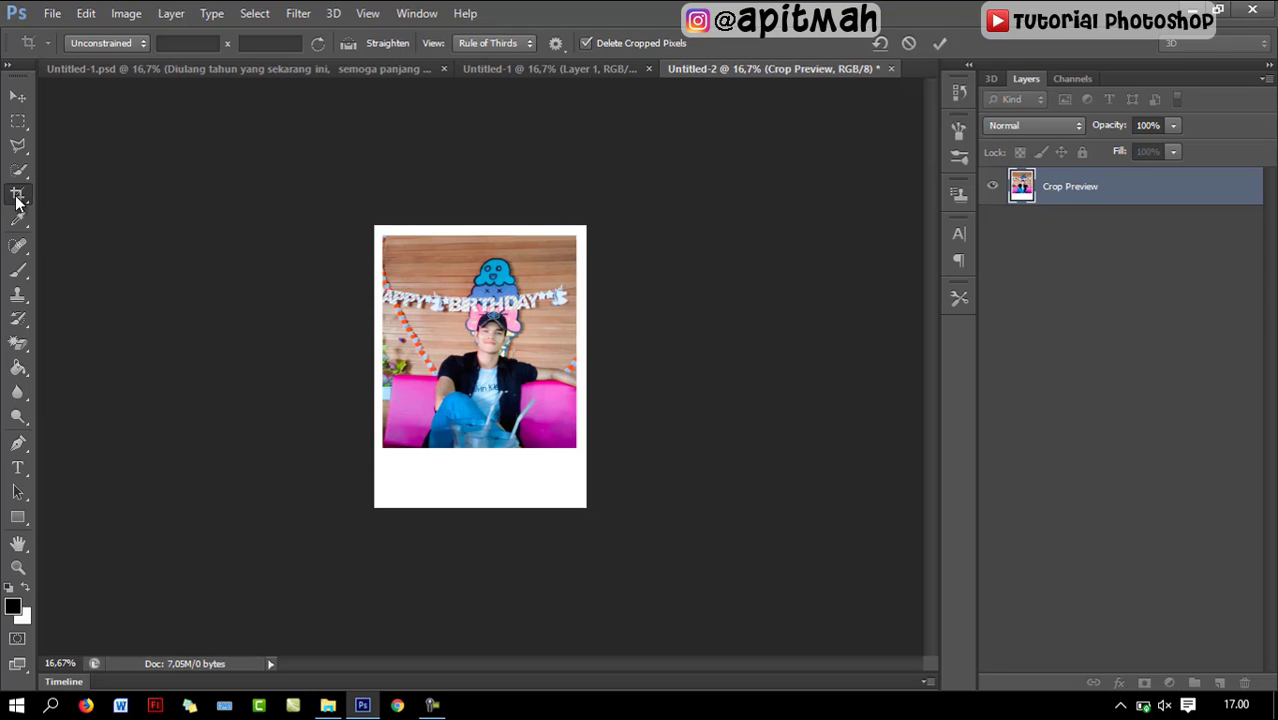
pyautogui.click(17, 97)
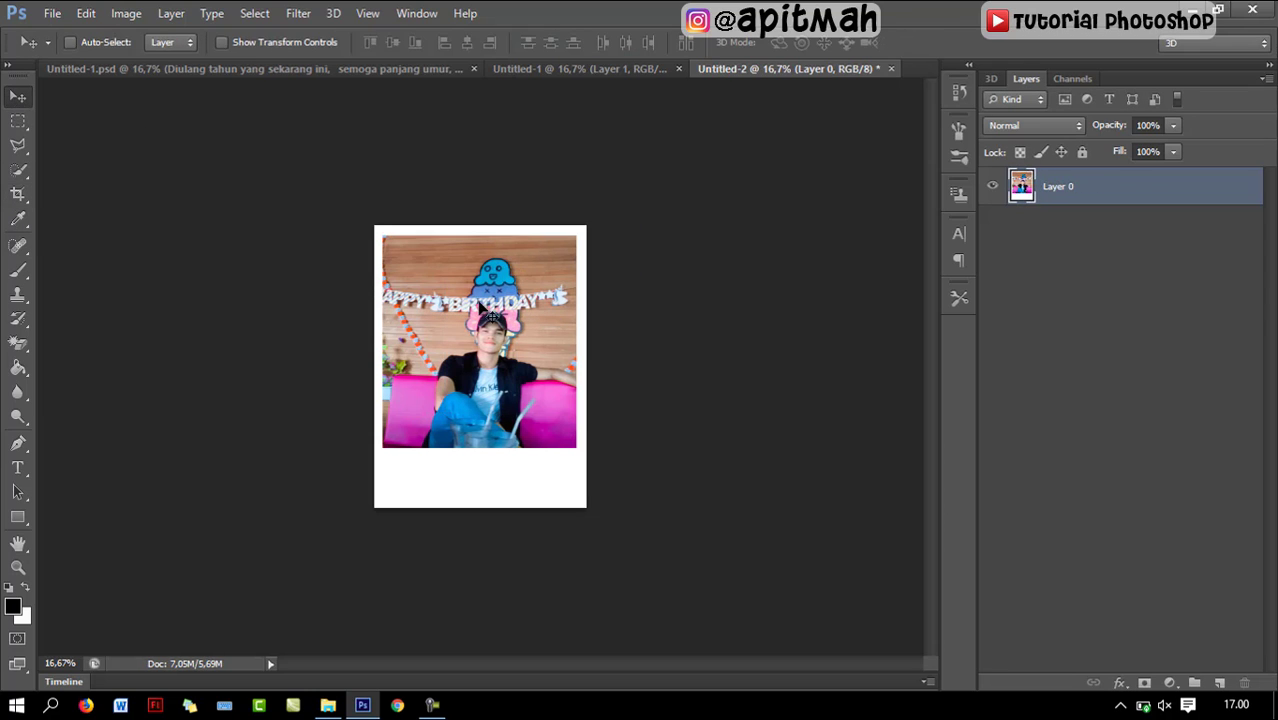
pyautogui.moveTo(487, 312)
pyautogui.mouseDown()
pyautogui.moveTo(585, 68)
pyautogui.moveTo(496, 399)
pyautogui.moveTo(545, 412)
pyautogui.mouseUp()
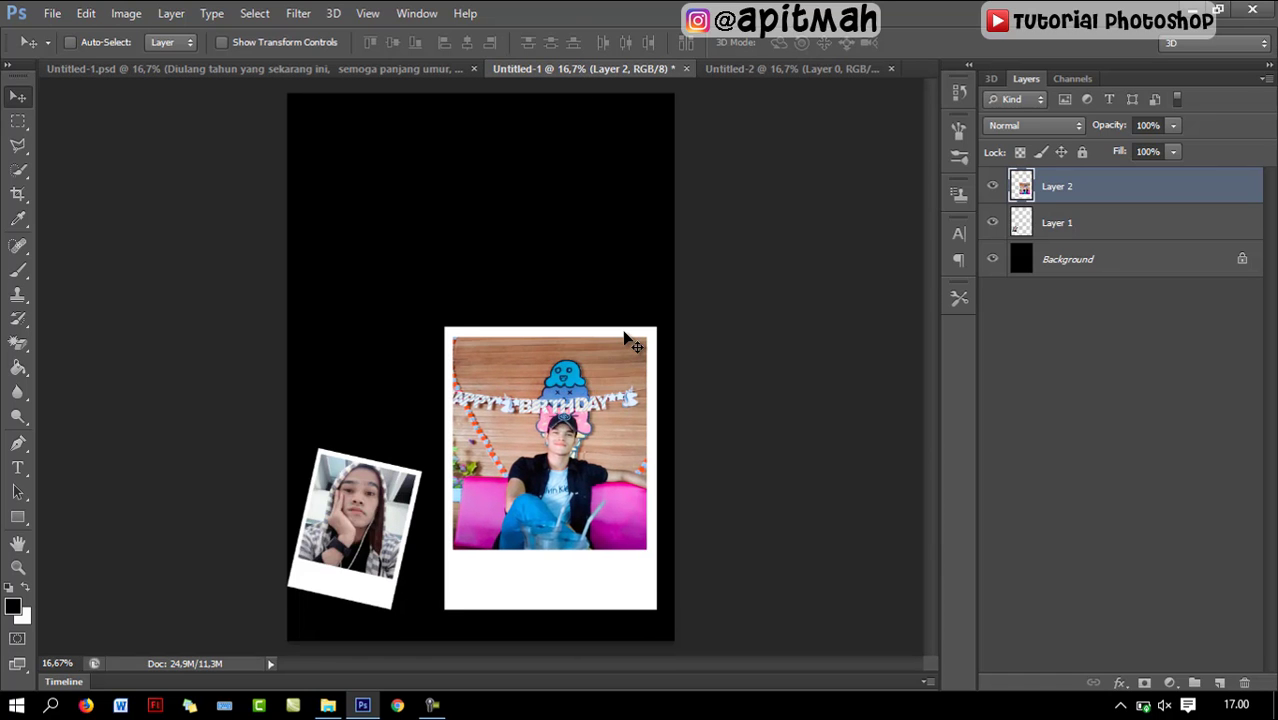
# Step: Scale the birthday polaroid to about 53% and tilt it -11° in the lower-right corner
pyautogui.hotkey('ctrl', 't')
pyautogui.click(668, 316)
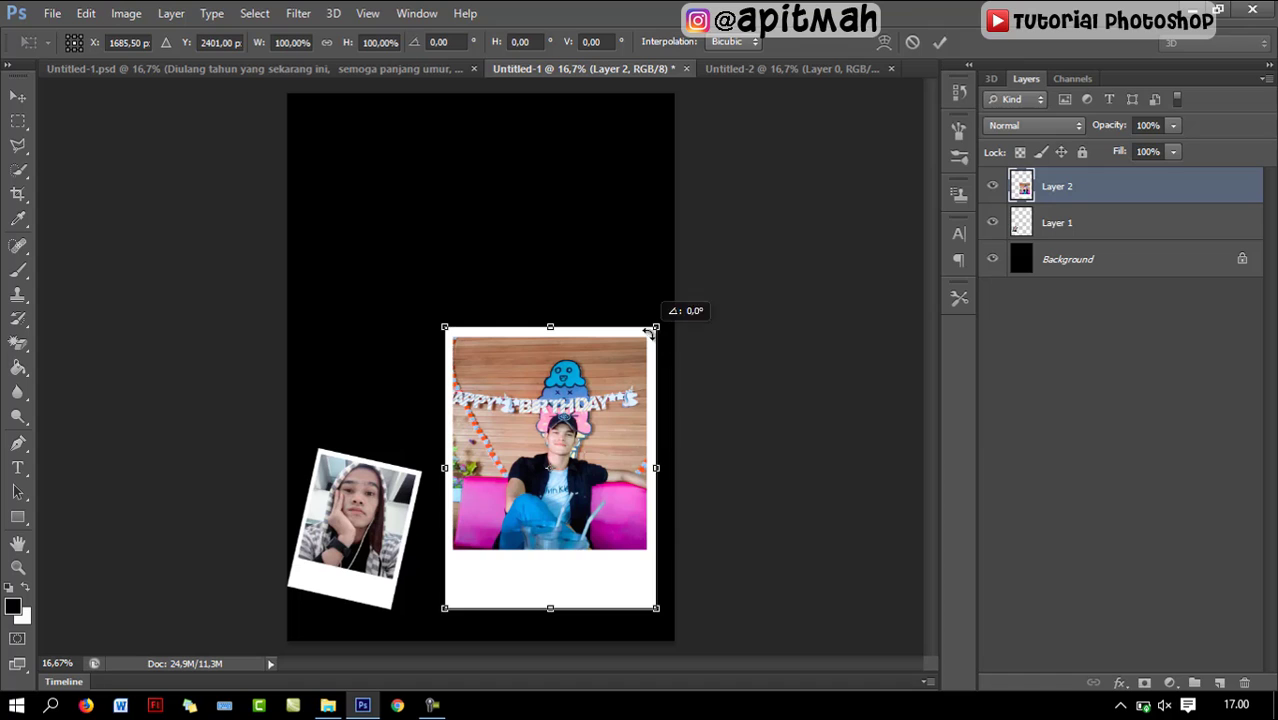
pyautogui.moveTo(657, 330)
pyautogui.mouseDown()
pyautogui.moveTo(548, 470)
pyautogui.moveTo(543, 457)
pyautogui.moveTo(642, 500)
pyautogui.moveTo(664, 462)
pyautogui.mouseUp()
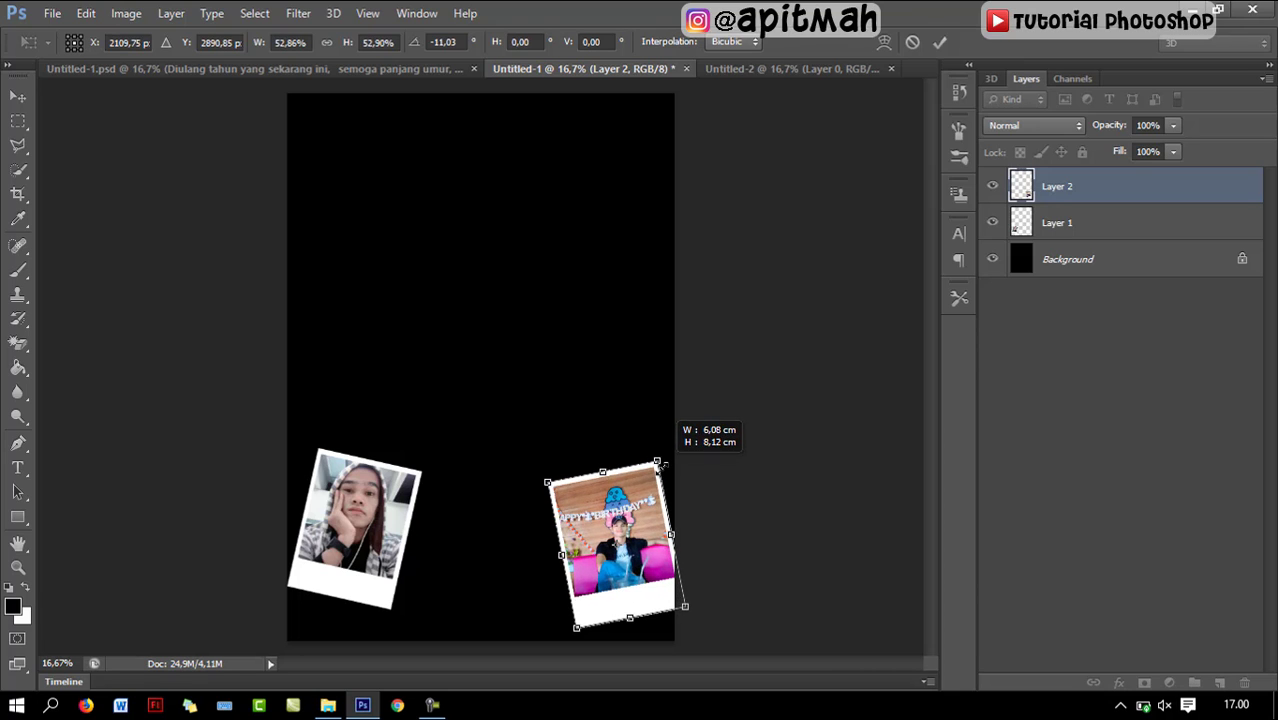
pyautogui.press('Return')
# Step: Duplicate the birthday polaroid twice, placing copies higher on the right and on the left
pyautogui.hotkey('ctrl', 'j')
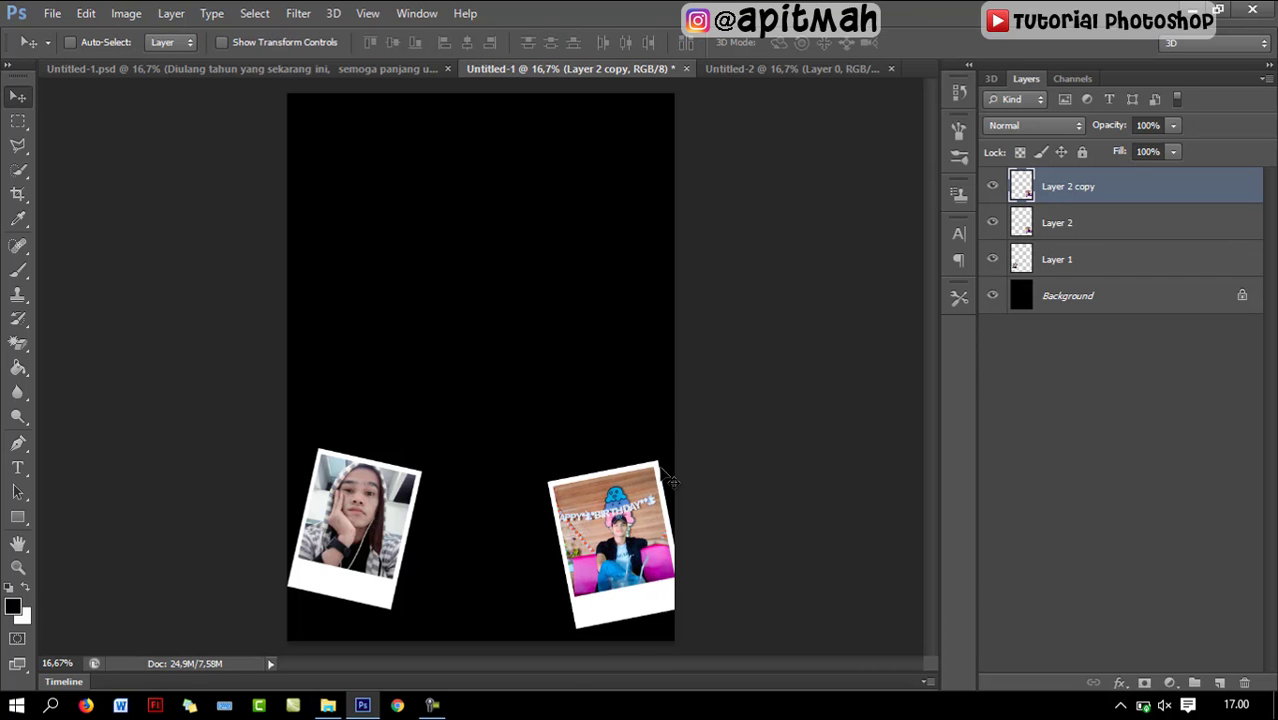
pyautogui.moveTo(621, 524)
pyautogui.keyDown('alt'); pyautogui.mouseDown()
pyautogui.moveTo(652, 368)
pyautogui.moveTo(657, 226)
pyautogui.mouseUp(); pyautogui.keyUp('alt')
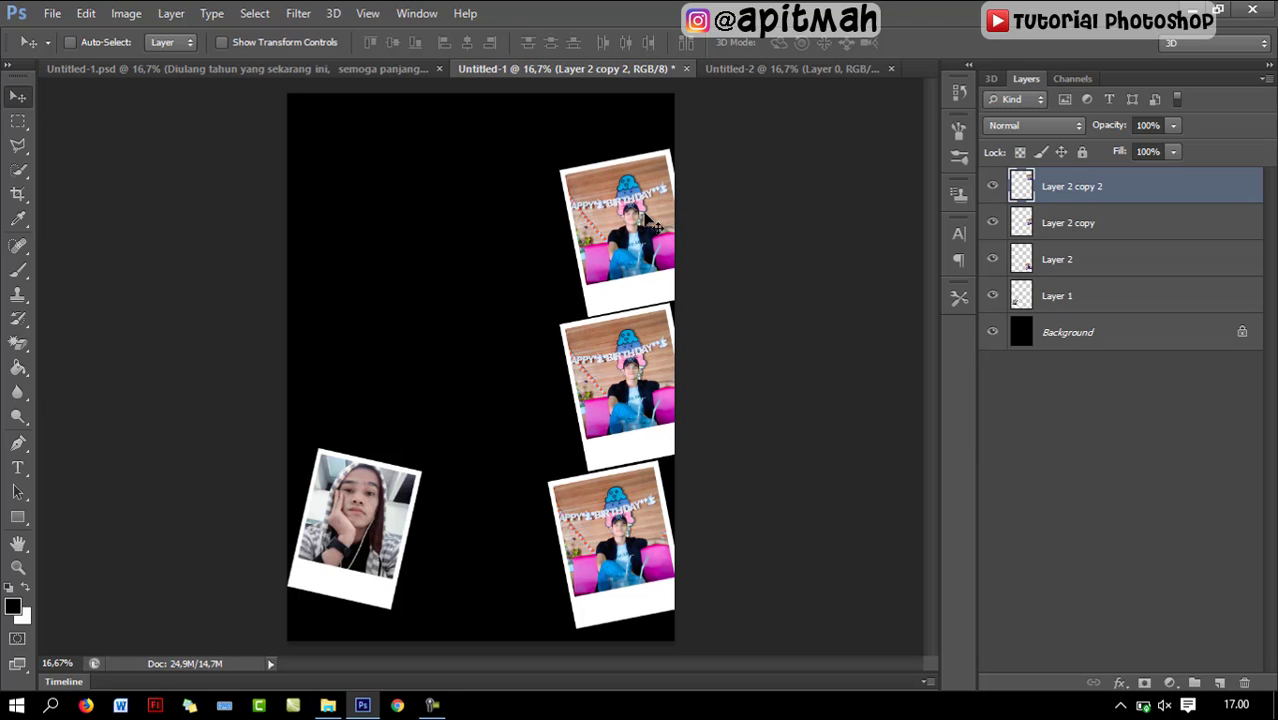
pyautogui.hotkey('ctrl', 'j')
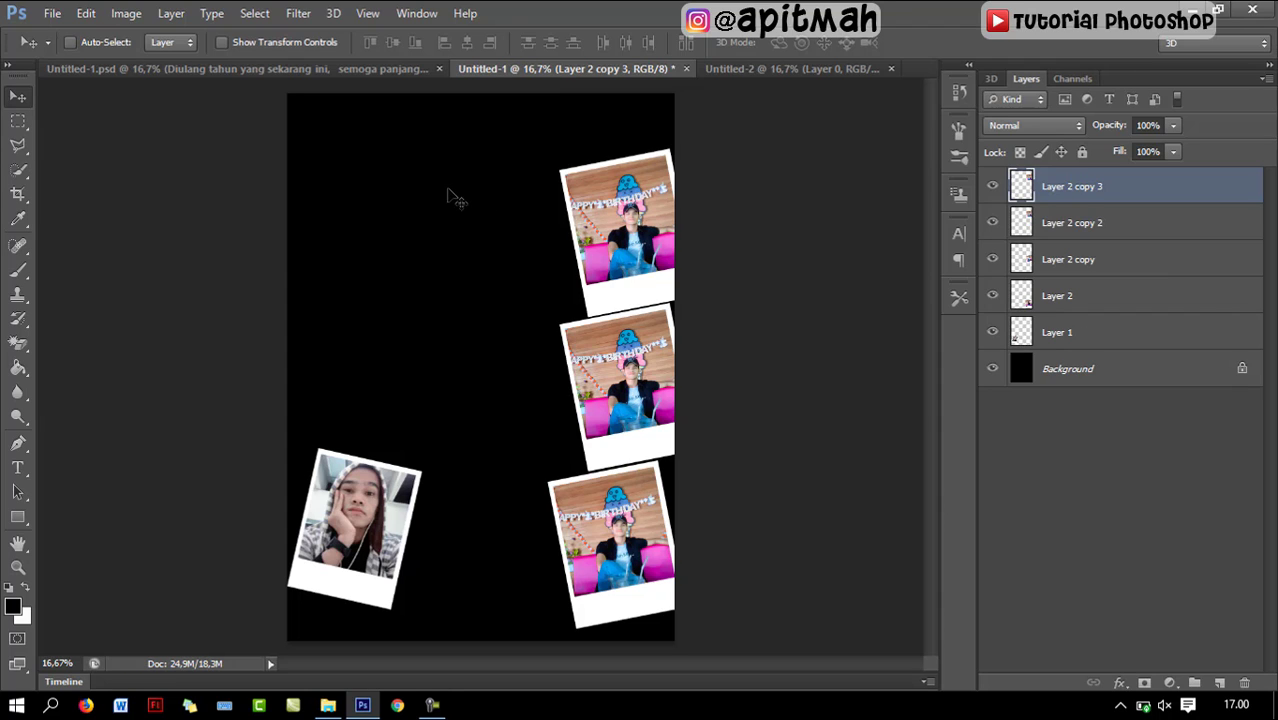
pyautogui.moveTo(590, 226)
pyautogui.mouseDown()
pyautogui.moveTo(333, 225)
pyautogui.moveTo(294, 274)
pyautogui.mouseUp()
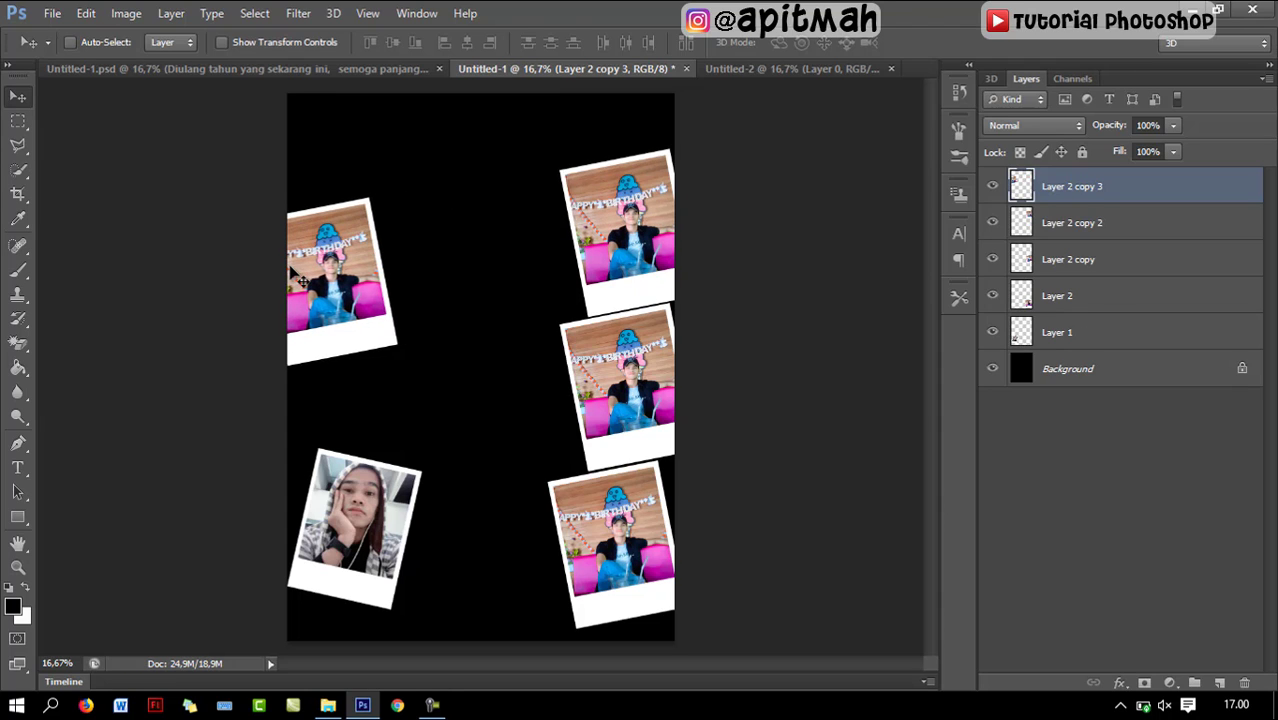
# Step: Tilt the left copy more steeply and add further copies toward the top-left
pyautogui.hotkey('ctrl', 't')
pyautogui.moveTo(418, 182)
pyautogui.mouseDown()
pyautogui.moveTo(445, 270)
pyautogui.moveTo(380, 315)
pyautogui.moveTo(382, 354)
pyautogui.mouseUp()
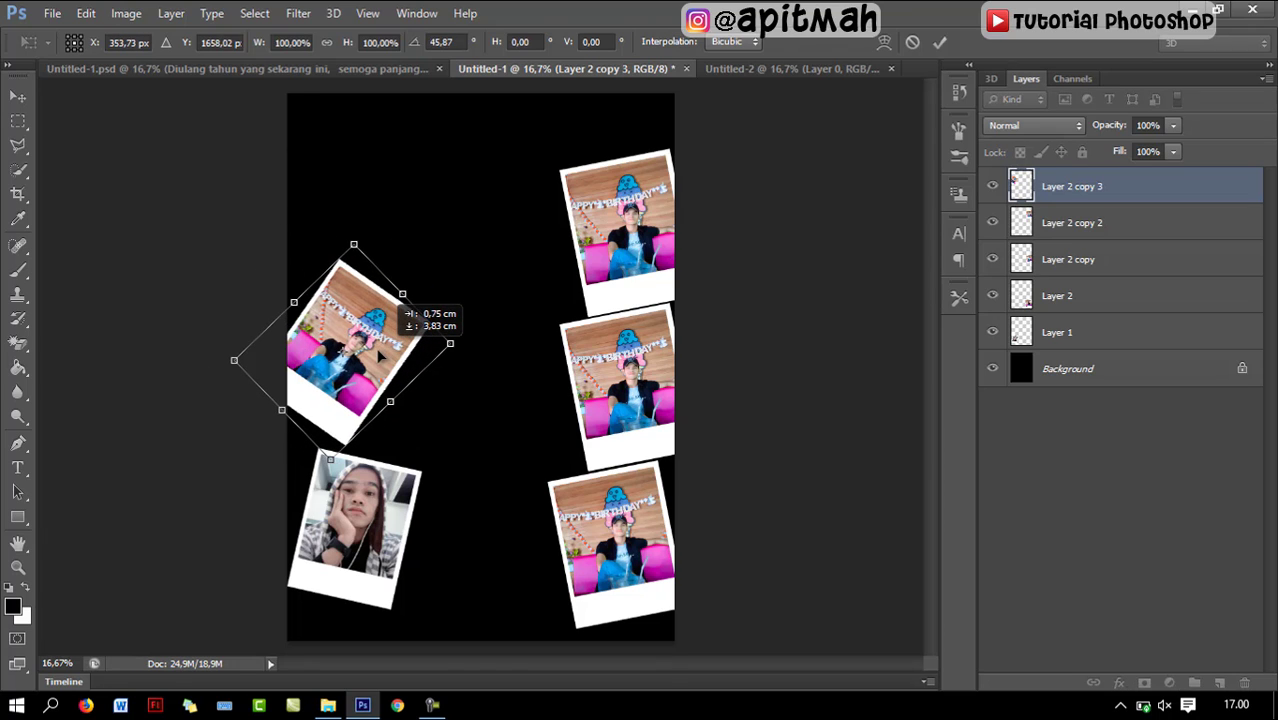
pyautogui.press('Return')
pyautogui.hotkey('ctrl', 'j')
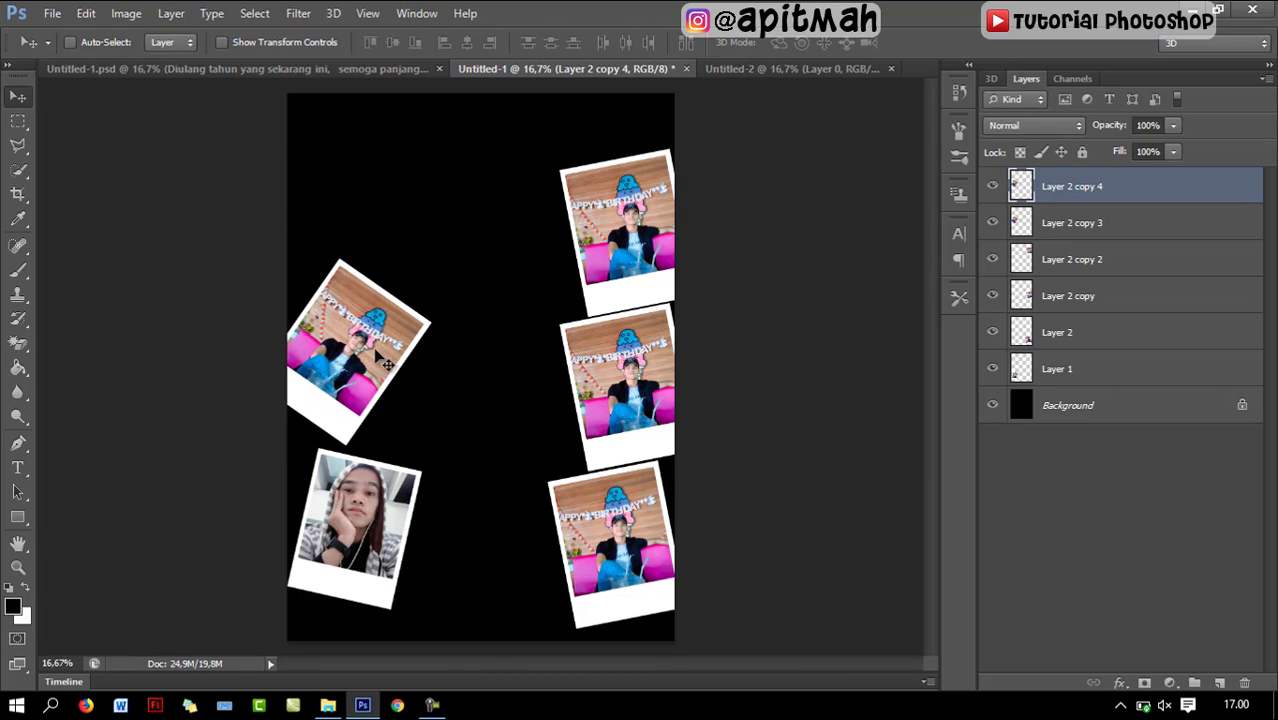
pyautogui.moveTo(388, 362)
pyautogui.mouseDown()
pyautogui.moveTo(353, 230)
pyautogui.moveTo(344, 118)
pyautogui.moveTo(491, 121)
pyautogui.mouseUp()
pyautogui.hotkey('ctrl', 'j')
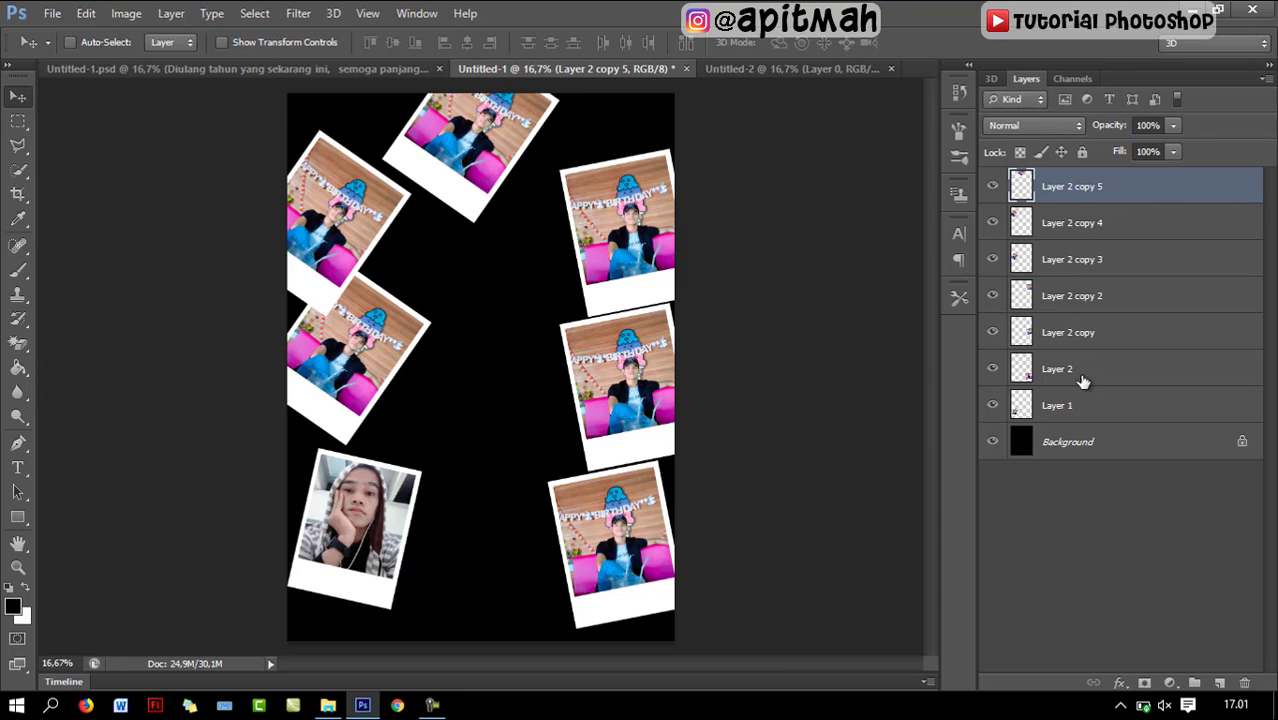
pyautogui.click(1066, 407)
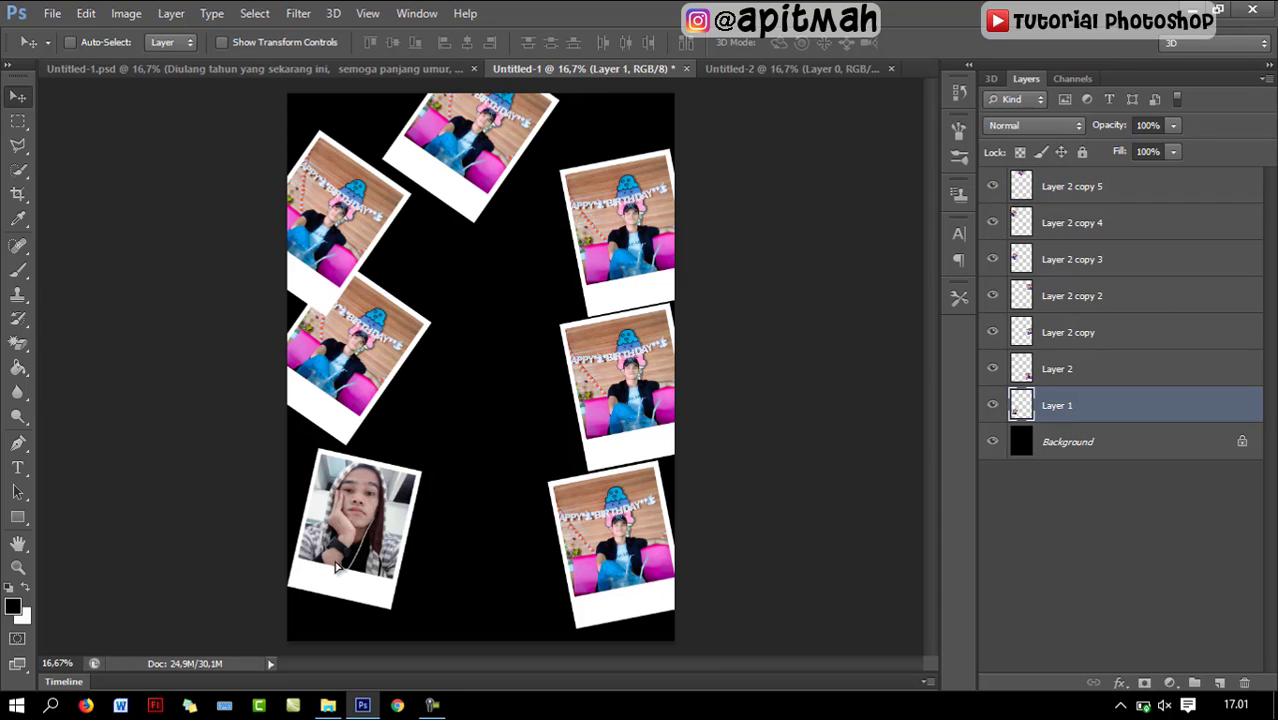
# Step: Nudge Layer 1 up, add a Drop Shadow (Spread 12, Size 27), and move it to the top
pyautogui.moveTo(350, 568); pyautogui.dragTo(326, 538)
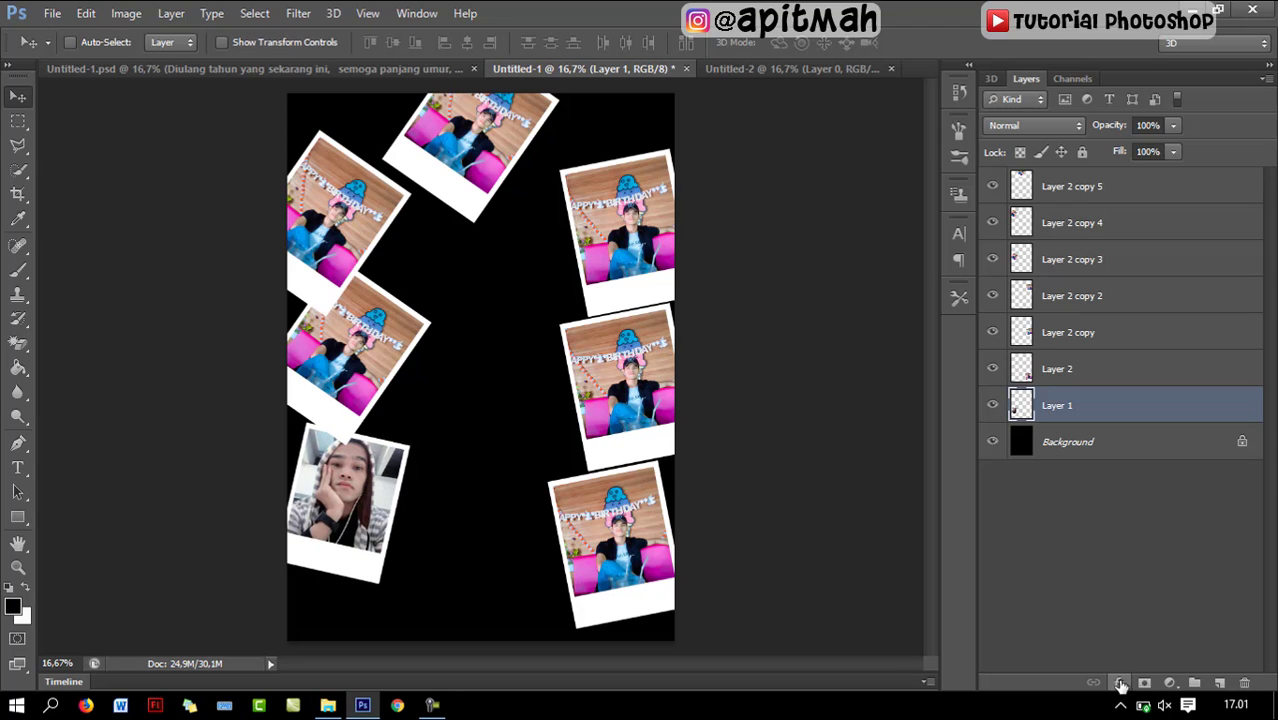
pyautogui.click(1121, 684)
pyautogui.click(1112, 673)
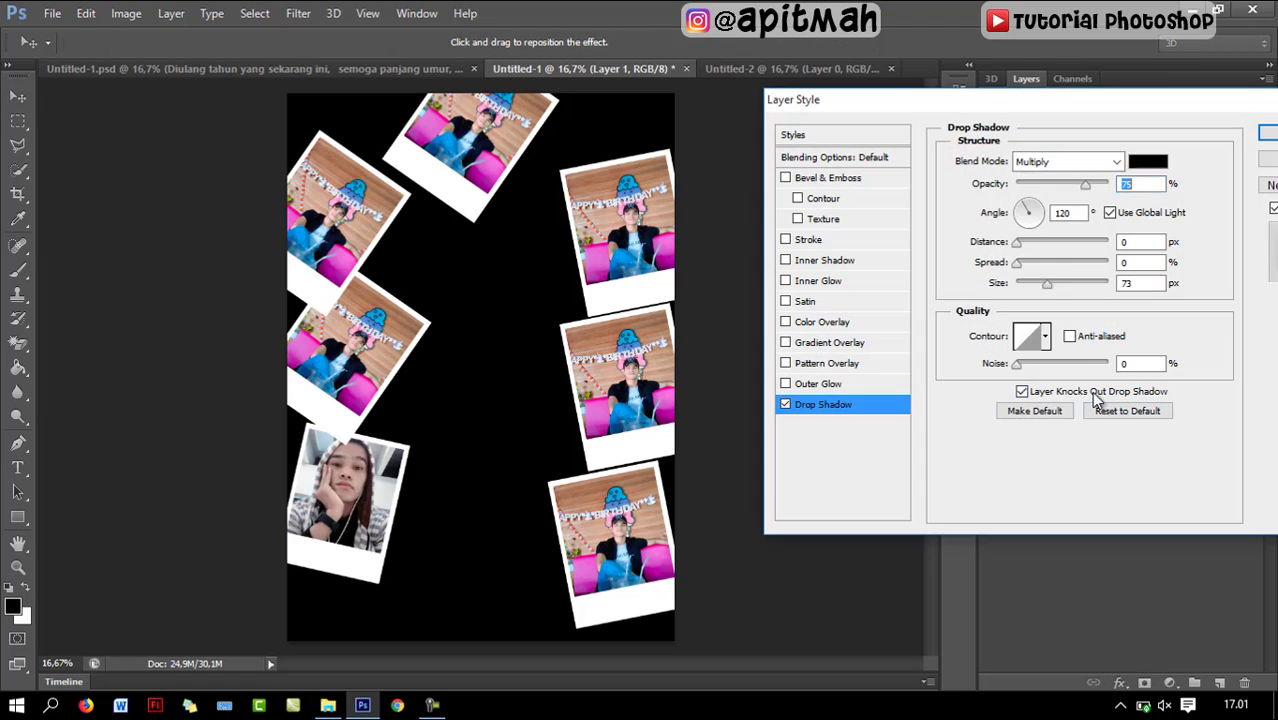
pyautogui.moveTo(1018, 264); pyautogui.dragTo(1030, 285)
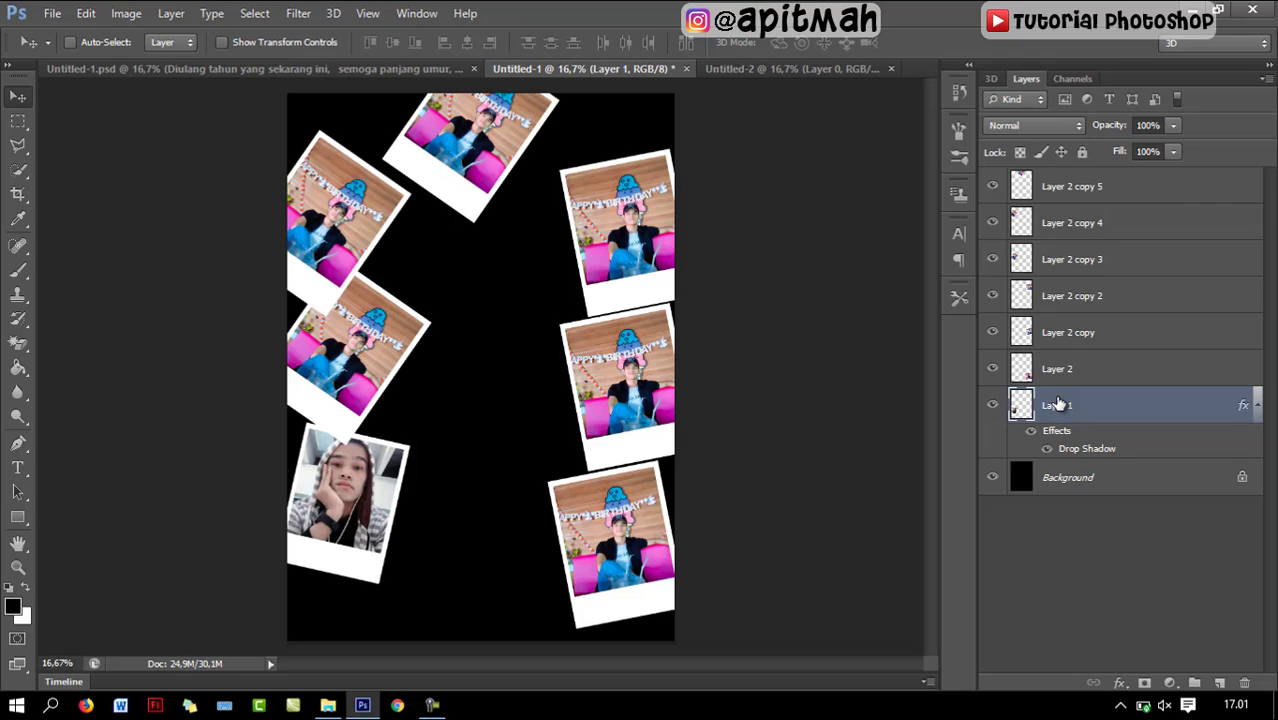
pyautogui.moveTo(1058, 403); pyautogui.dragTo(1080, 186)
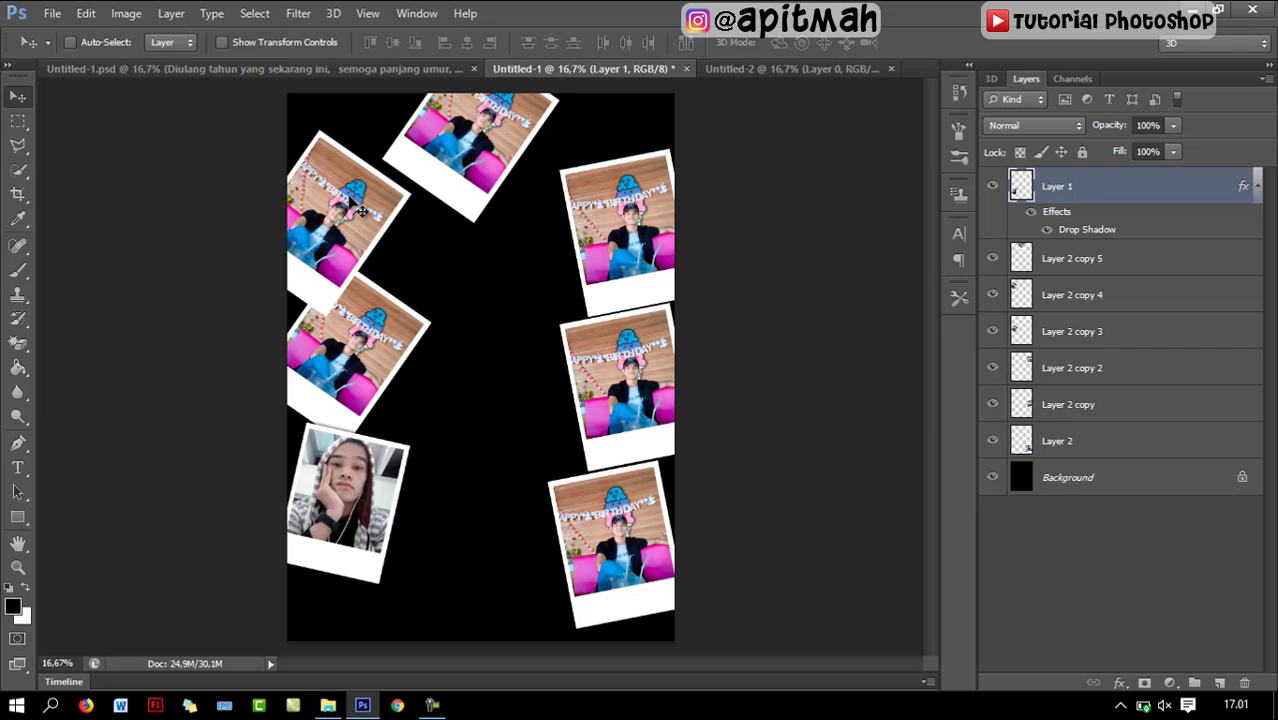
# Step: Drag the birthday-wish paragraph from the finished collage PSD onto the centre of Untitled-1
pyautogui.click(1152, 262)
pyautogui.click(1121, 294)
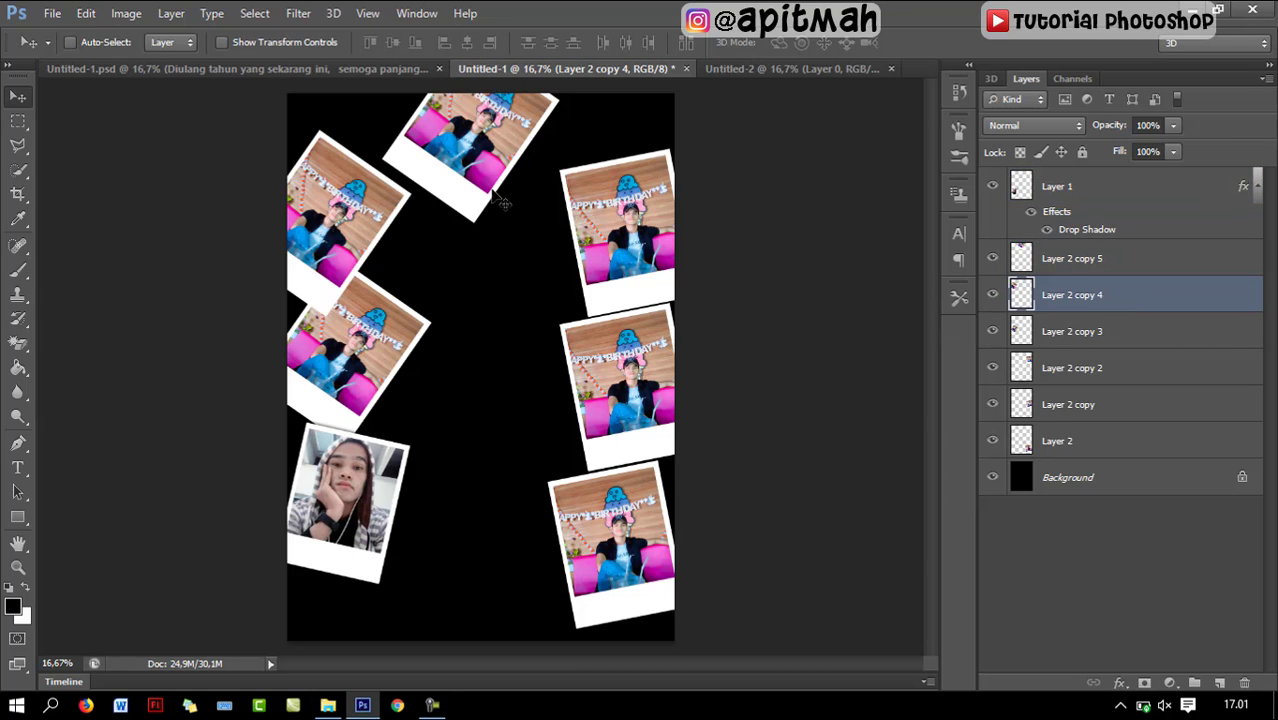
pyautogui.click(334, 67)
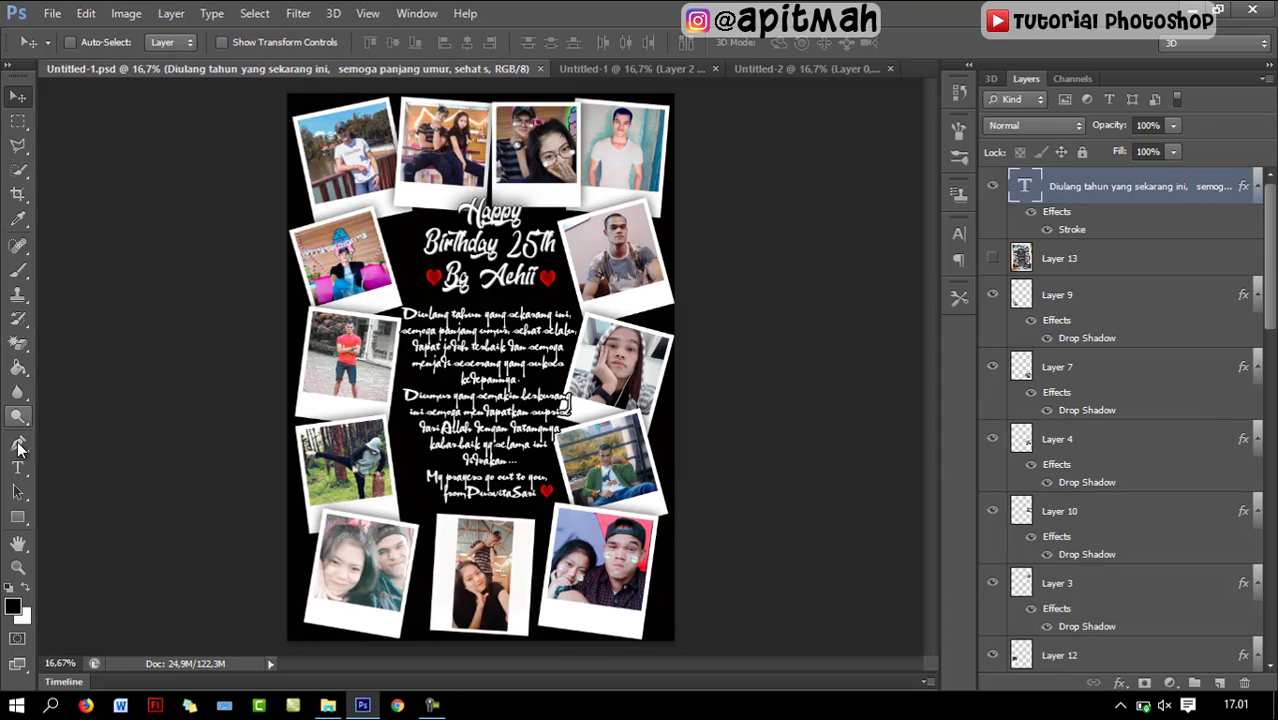
pyautogui.click(18, 467)
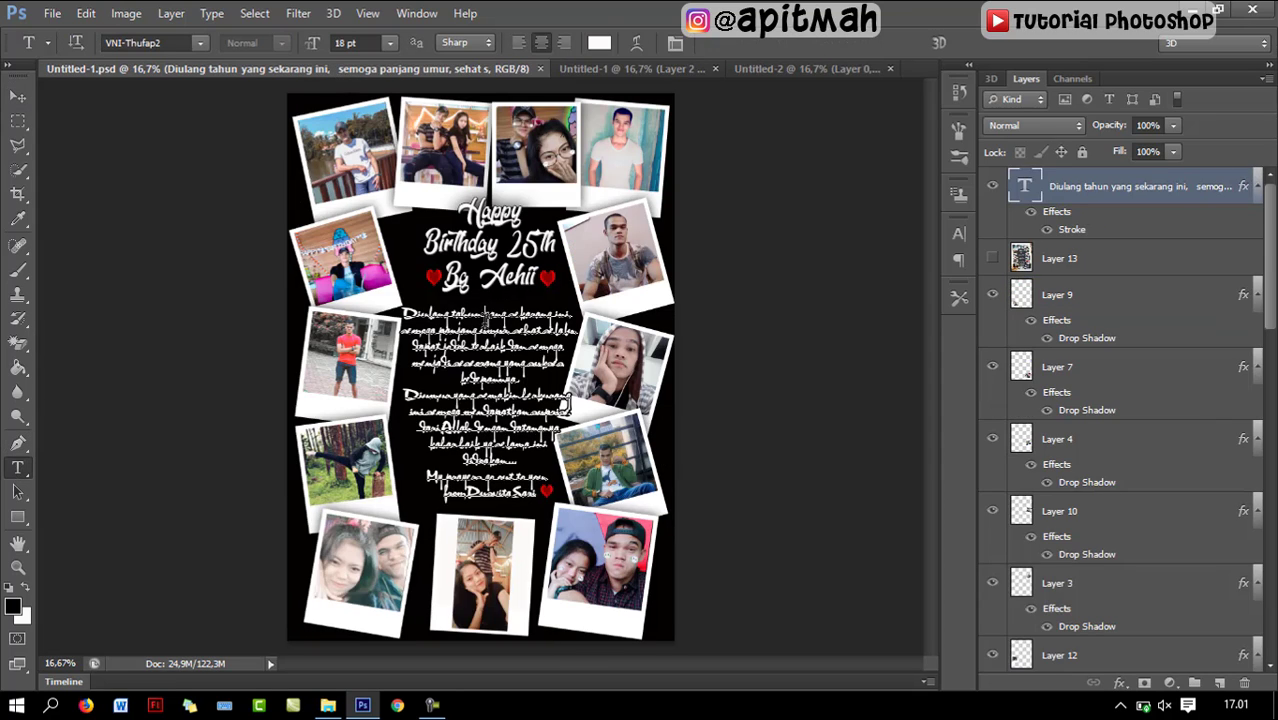
pyautogui.click(487, 321)
pyautogui.hotkey('ctrl', 'a')
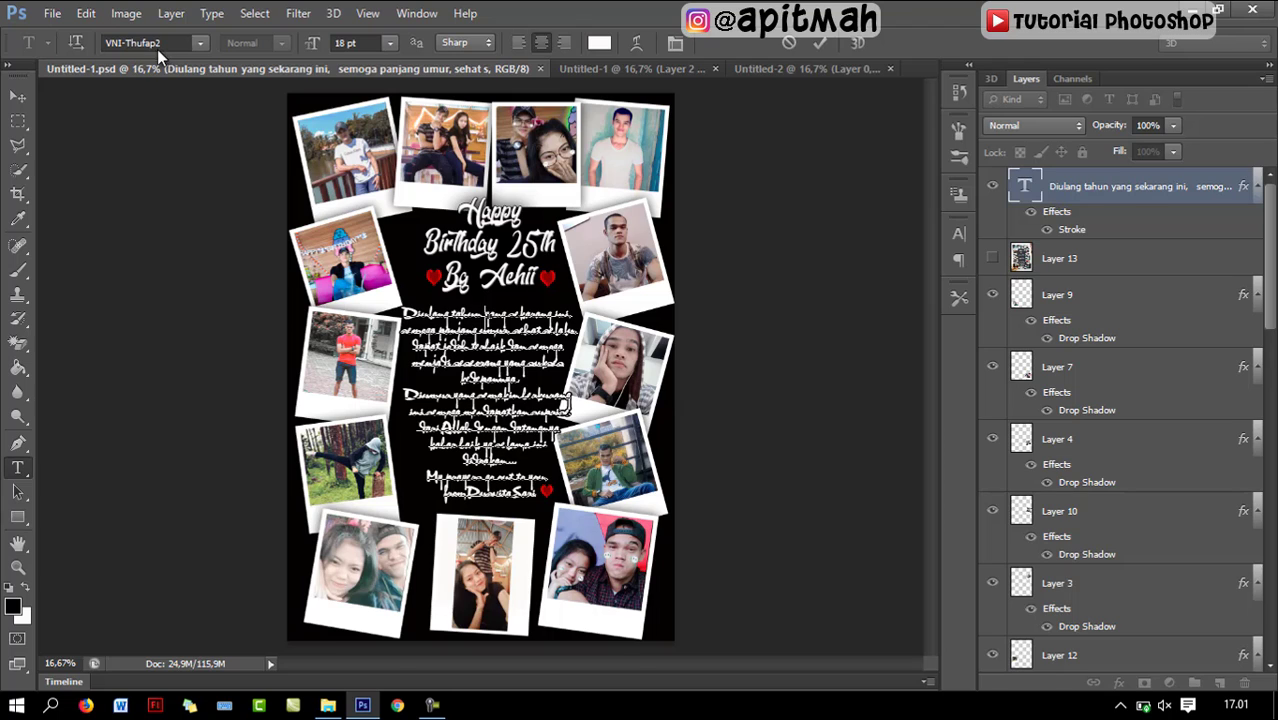
pyautogui.click(18, 96)
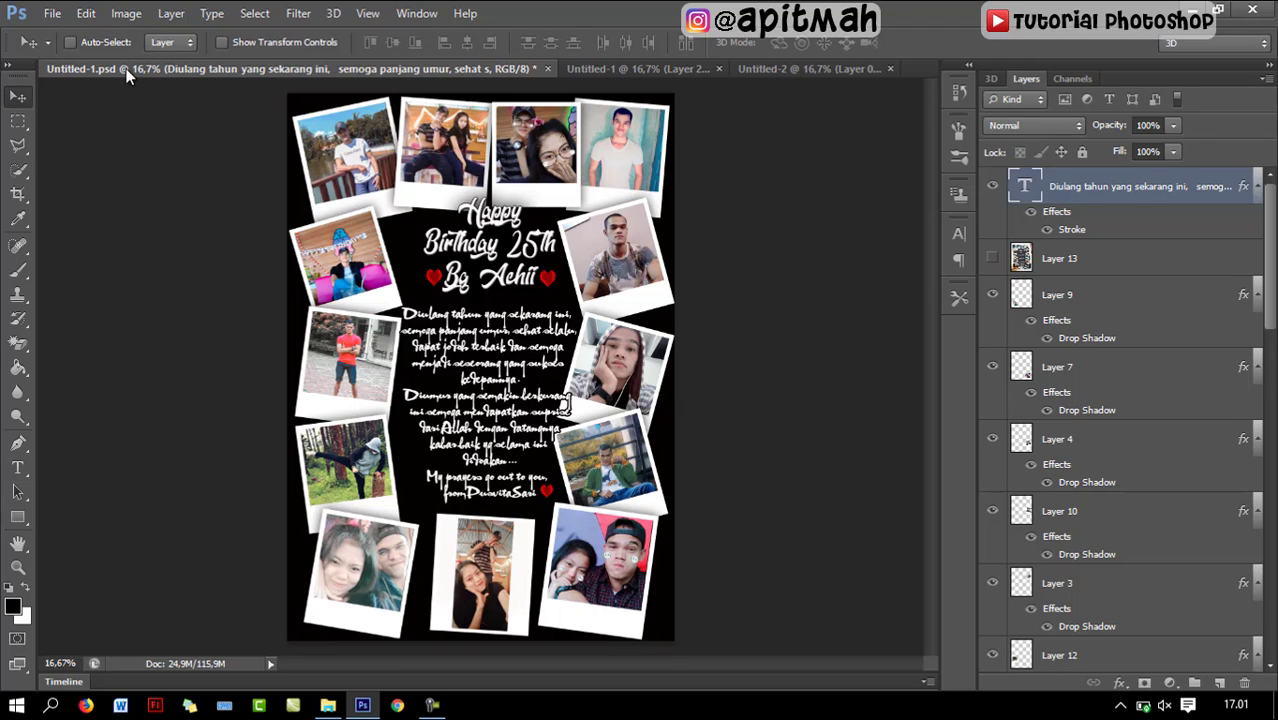
pyautogui.moveTo(519, 373); pyautogui.dragTo(647, 87)
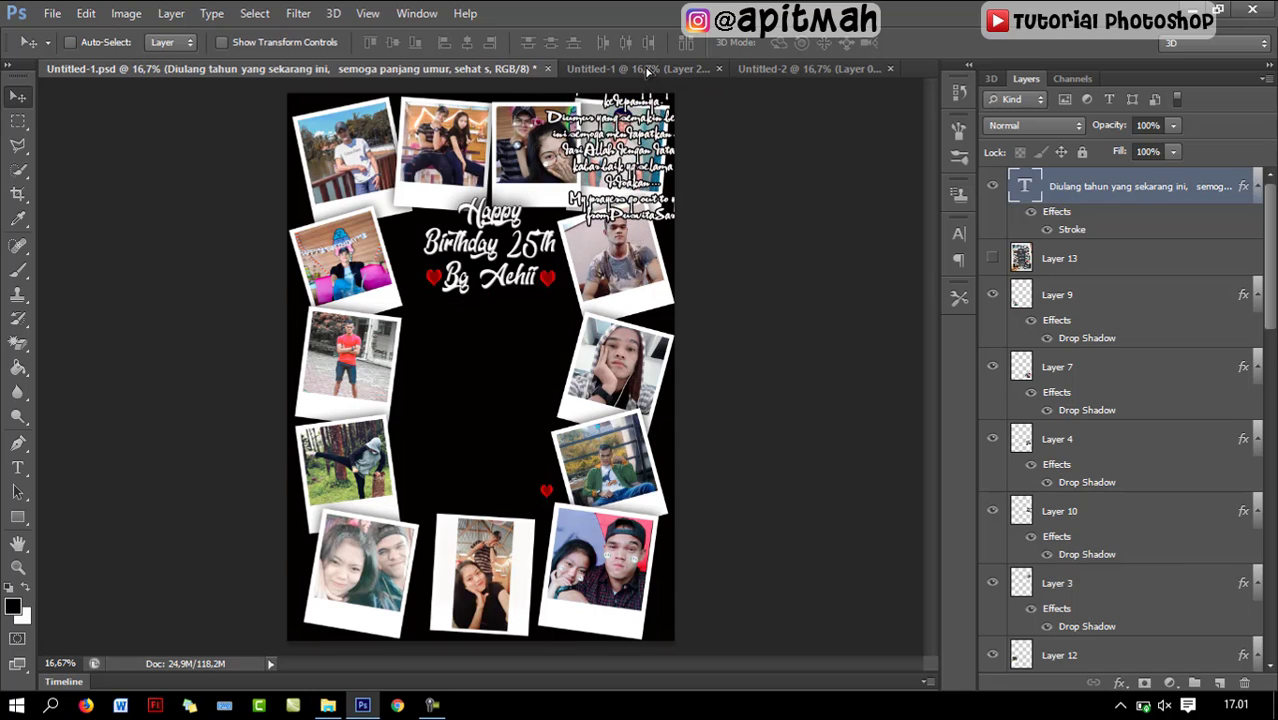
pyautogui.moveTo(647, 87)
pyautogui.mouseDown()
pyautogui.moveTo(519, 373)
pyautogui.moveTo(512, 346)
pyautogui.mouseUp()
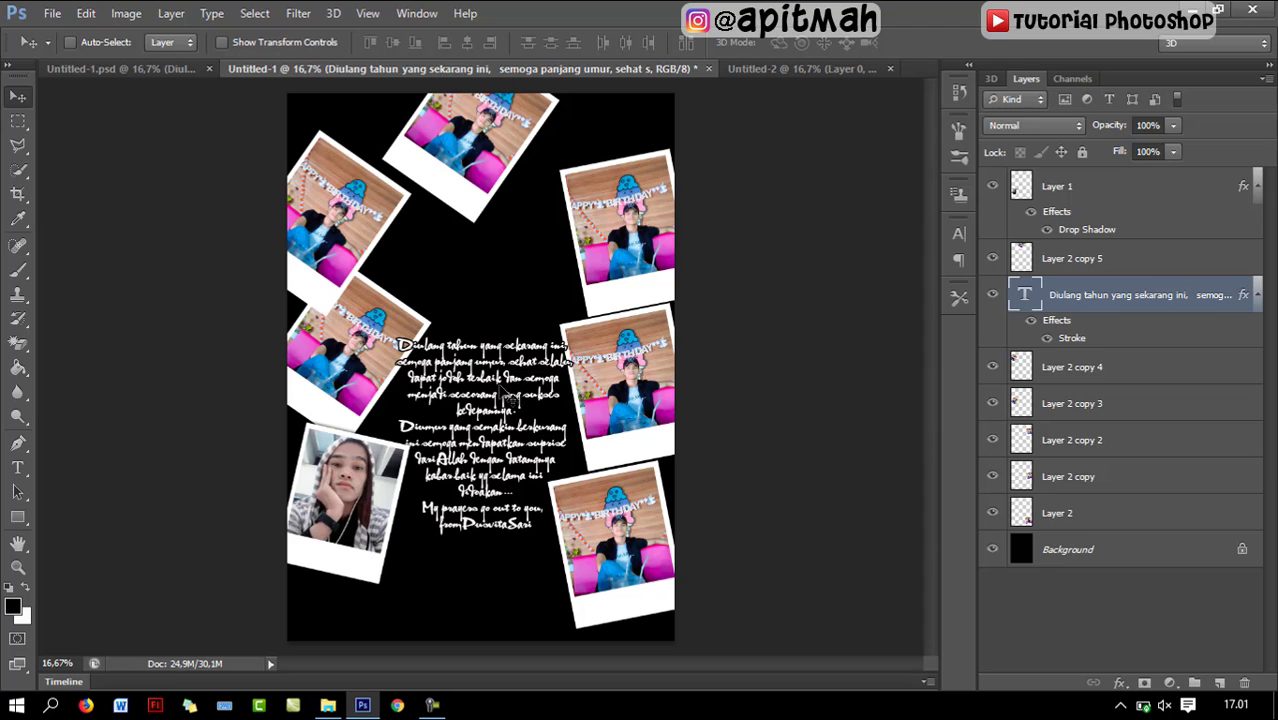
# Step: Review the message text's black outside Stroke effect, then go back to the finished collage
pyautogui.click(1120, 683)
pyautogui.click(1149, 506)
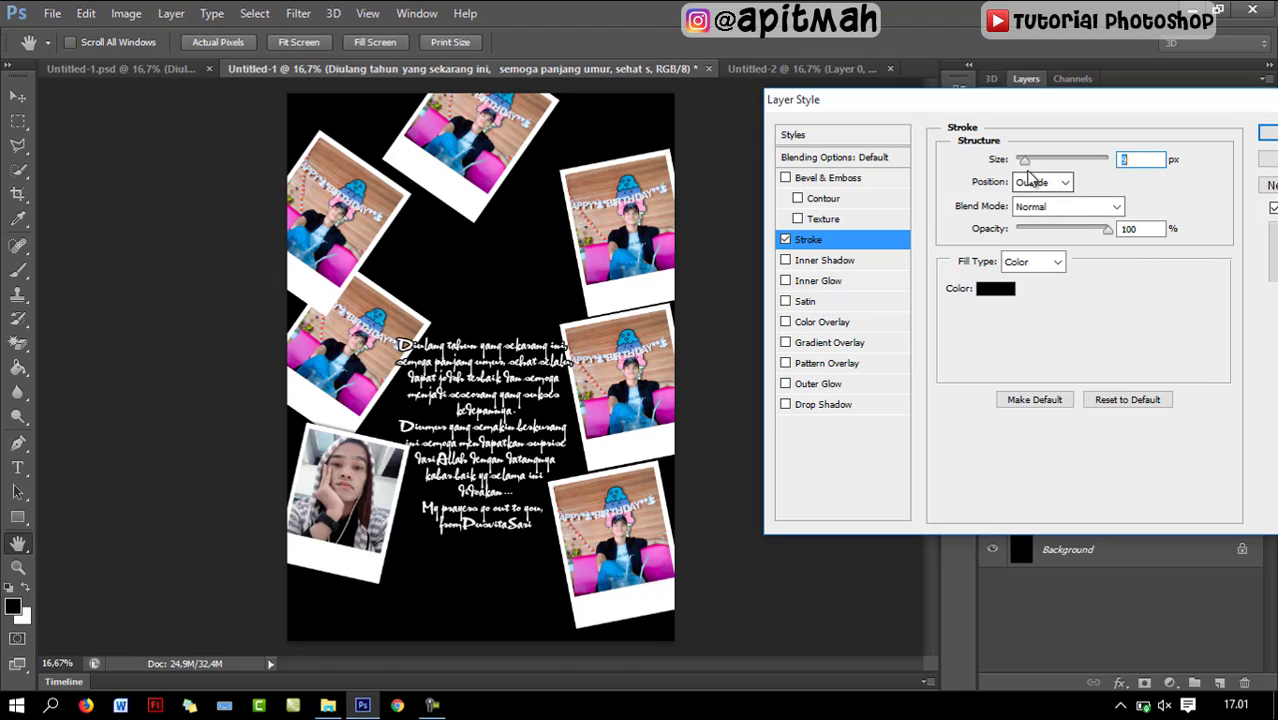
pyautogui.click(1265, 133)
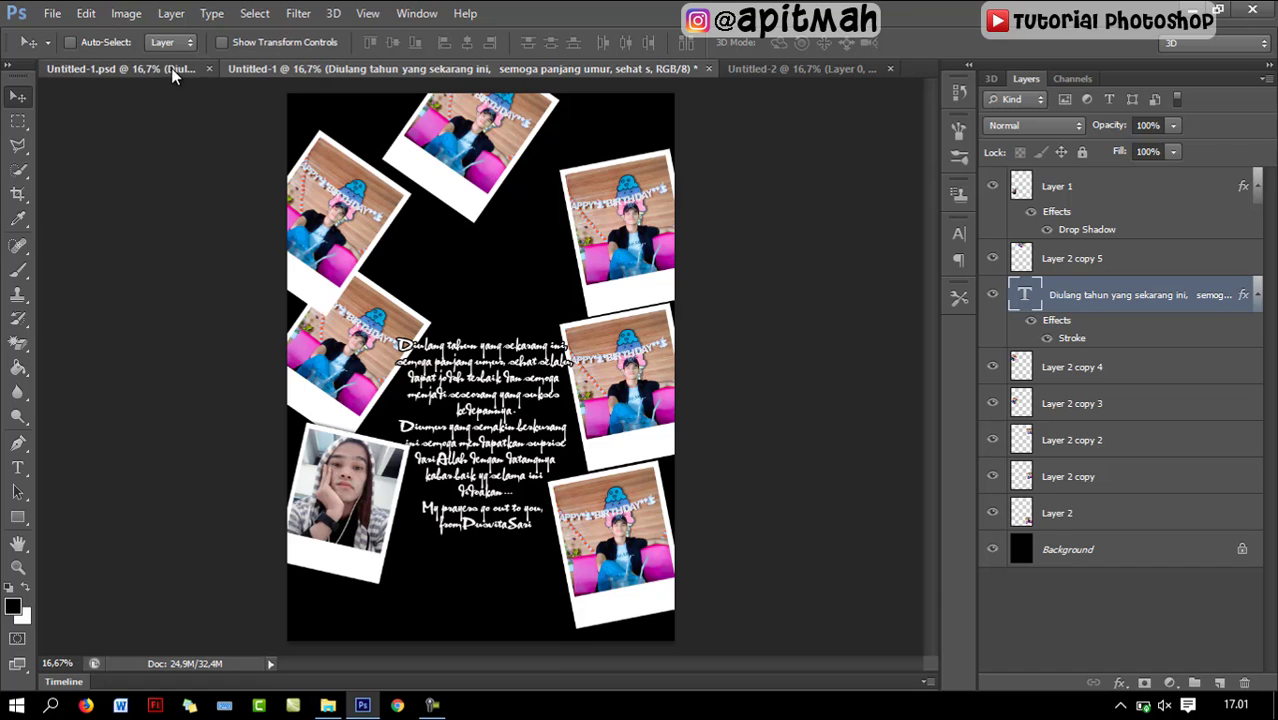
pyautogui.moveTo(261, 57); pyautogui.dragTo(355, 210)
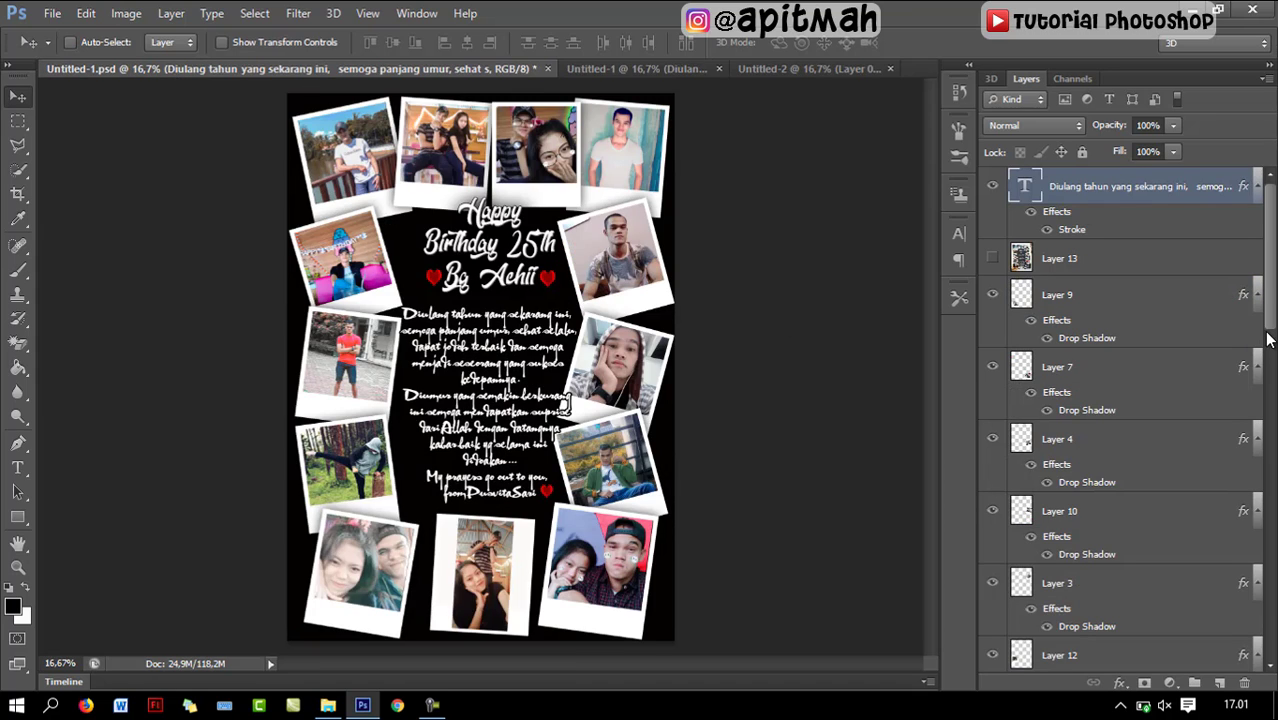
# Step: Place the 'Happy Birthday 25th Bg Achii' title above the message as the top layer
pyautogui.moveTo(1274, 317); pyautogui.dragTo(1265, 604)
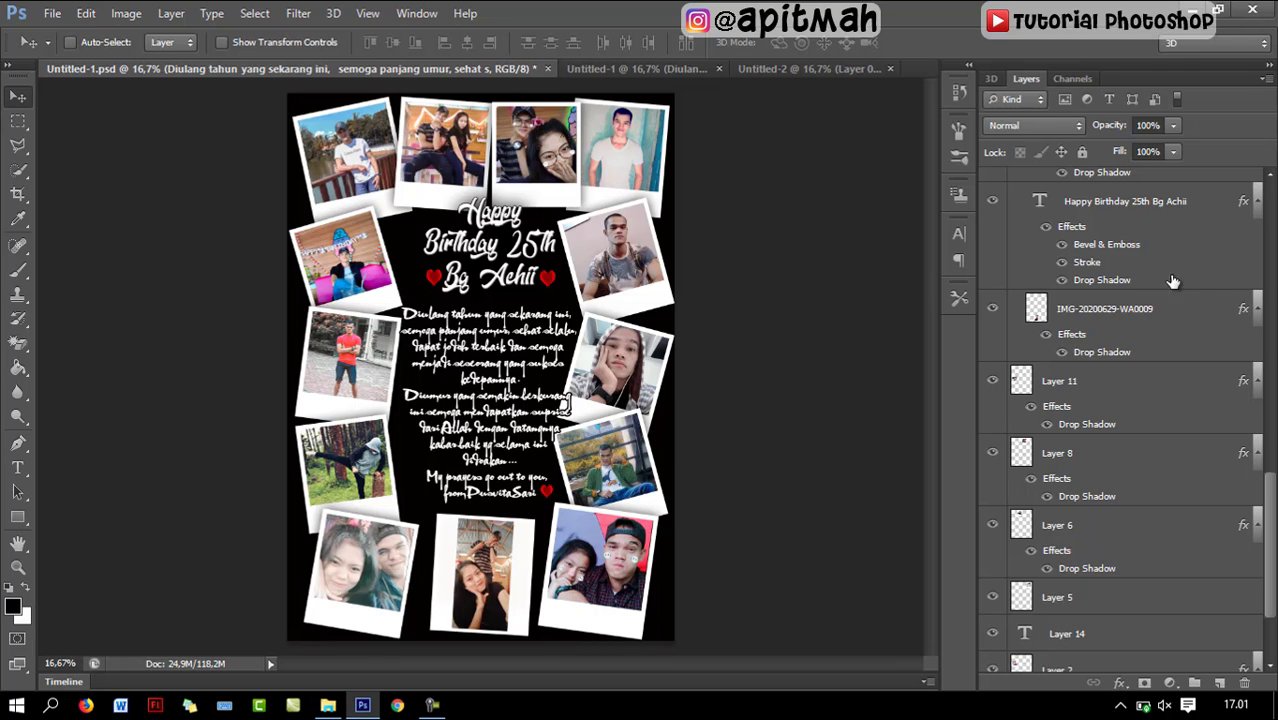
pyautogui.click(1161, 203)
pyautogui.moveTo(515, 275)
pyautogui.mouseDown()
pyautogui.moveTo(775, 85)
pyautogui.moveTo(597, 67)
pyautogui.moveTo(528, 238)
pyautogui.mouseUp()
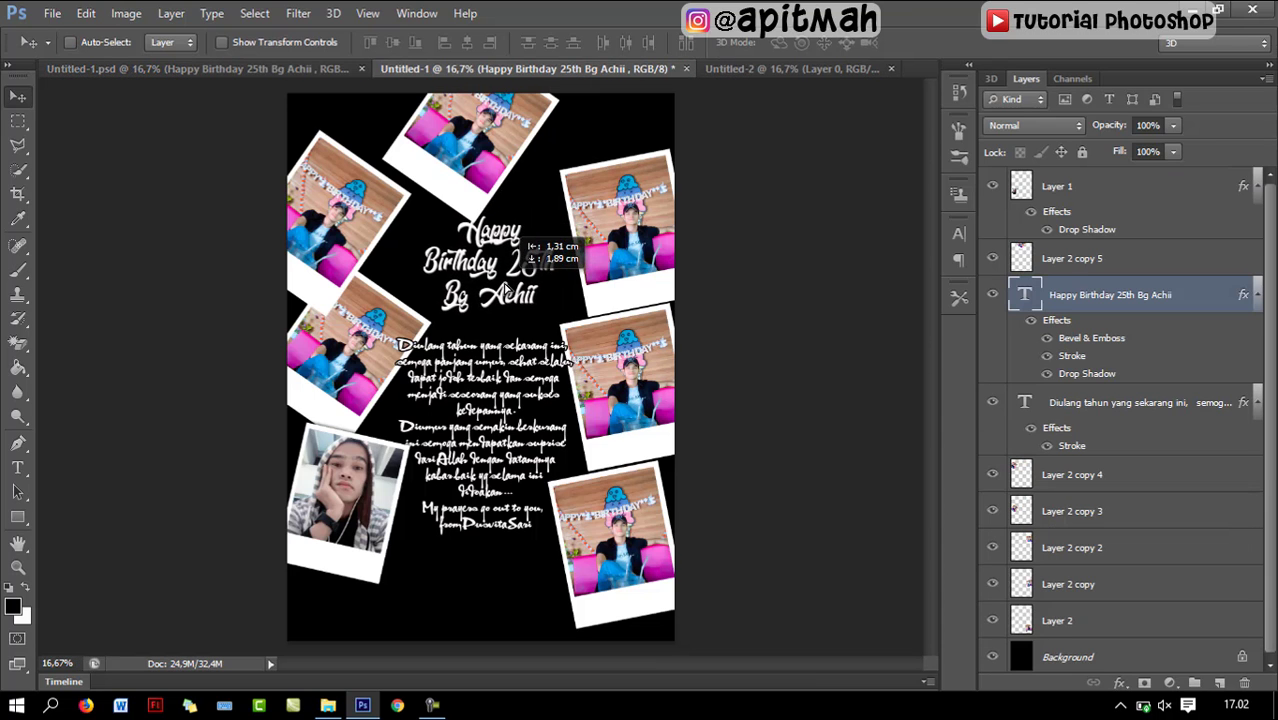
pyautogui.moveTo(532, 240); pyautogui.dragTo(517, 257)
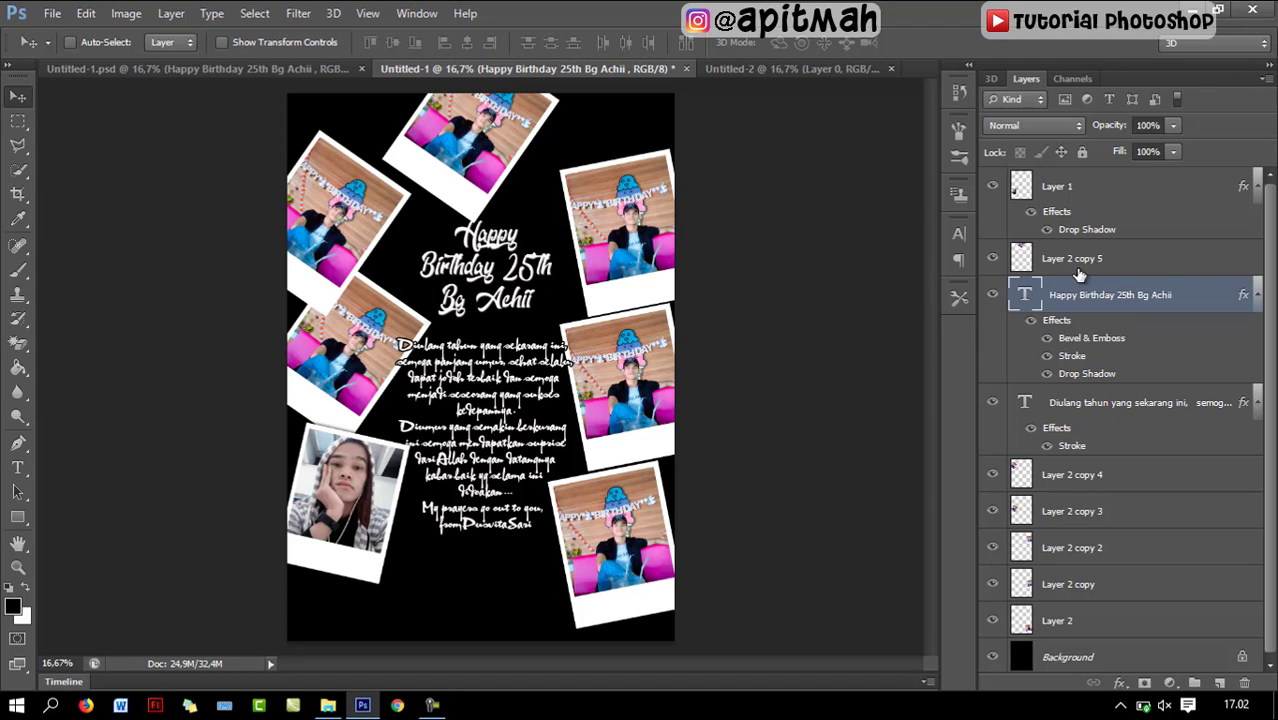
pyautogui.moveTo(1079, 275); pyautogui.dragTo(1060, 180)
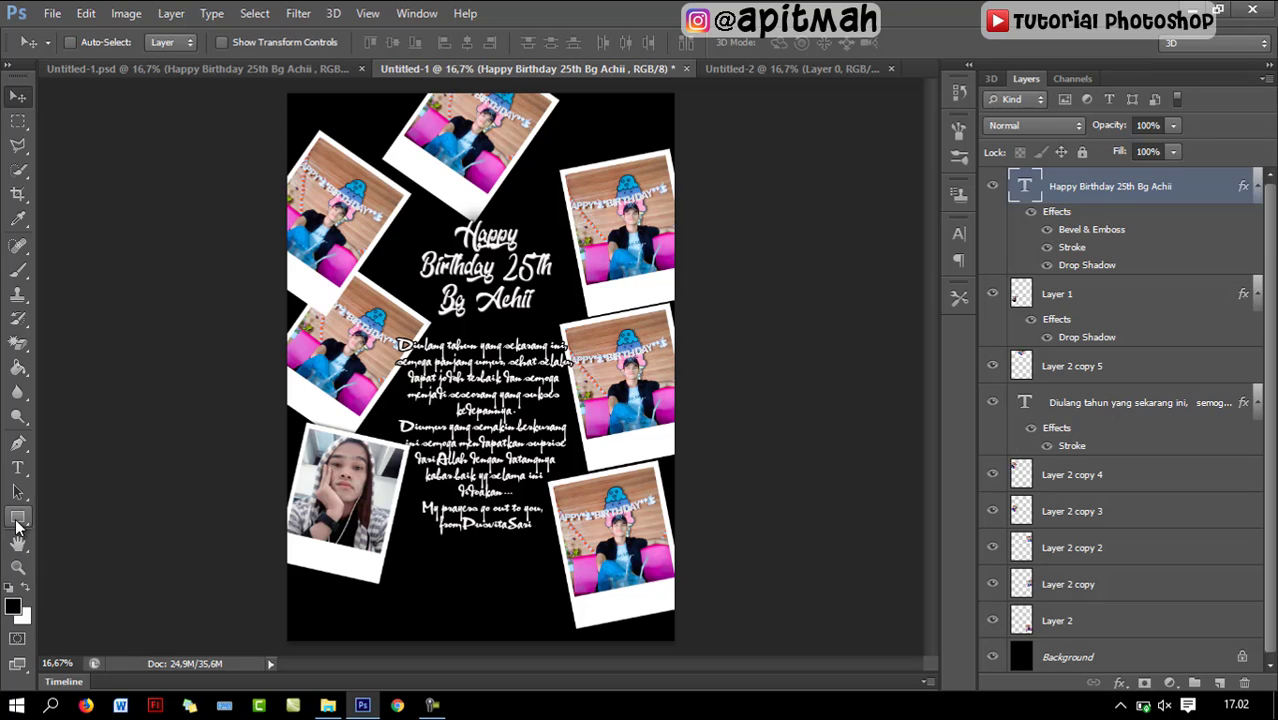
pyautogui.click(17, 520)
# Step: Set the Custom Shape tool to the heart shape with a red fill
pyautogui.click(90, 602)
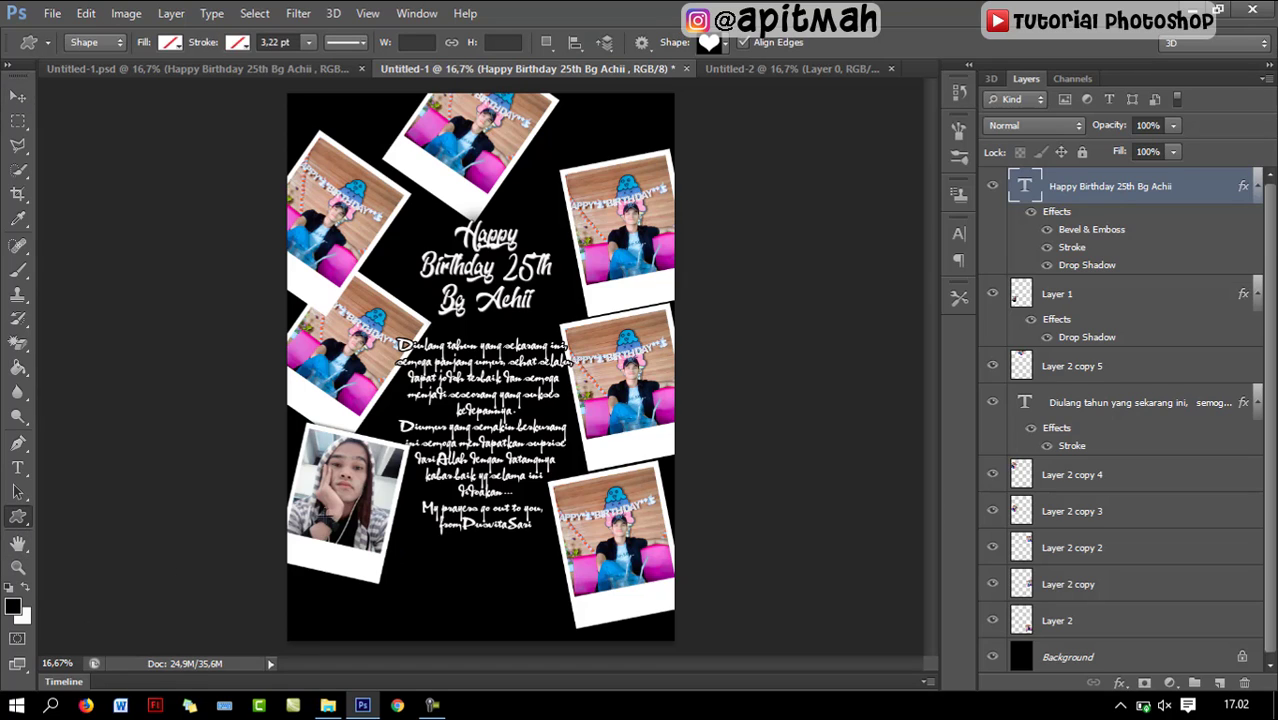
pyautogui.click(720, 43)
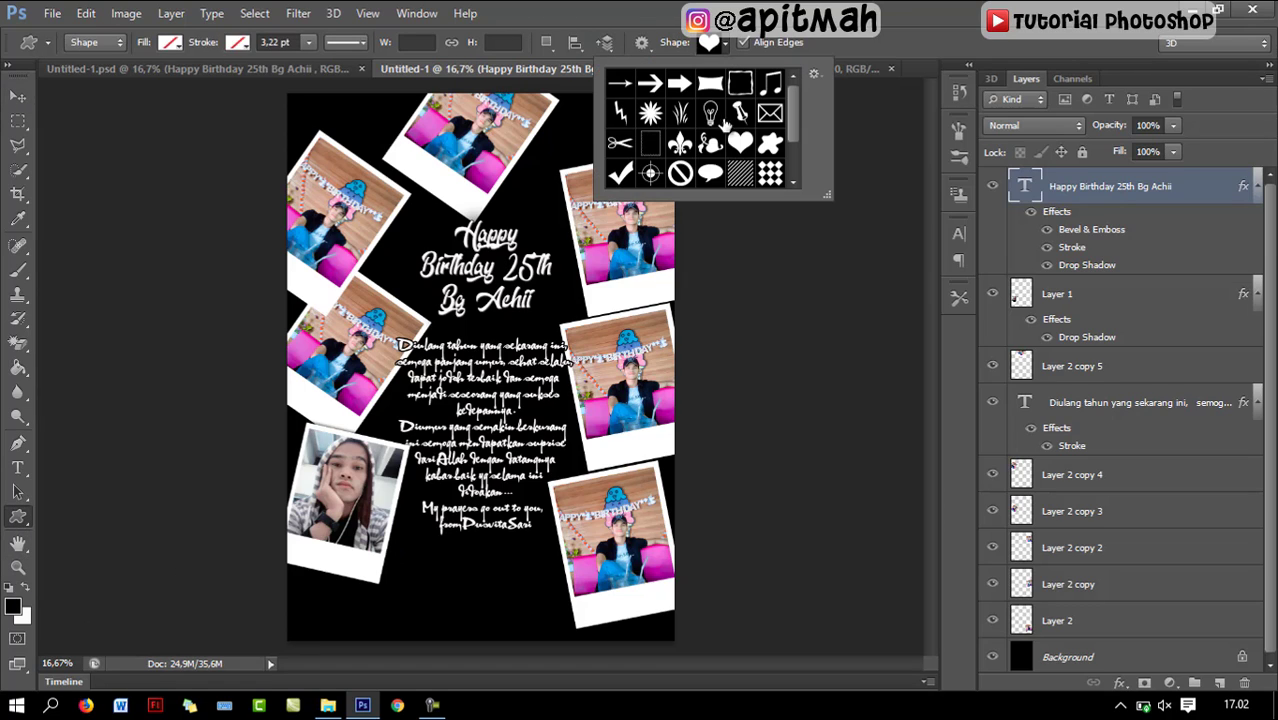
pyautogui.click(723, 42)
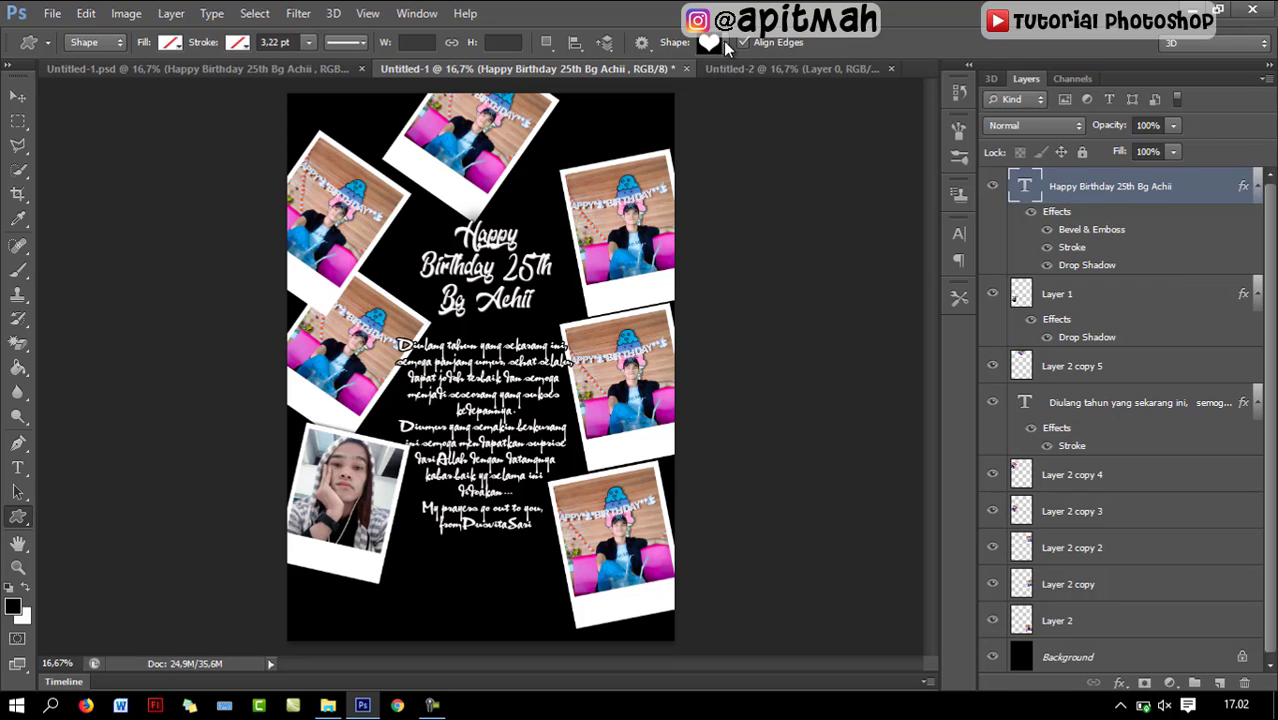
pyautogui.click(170, 42)
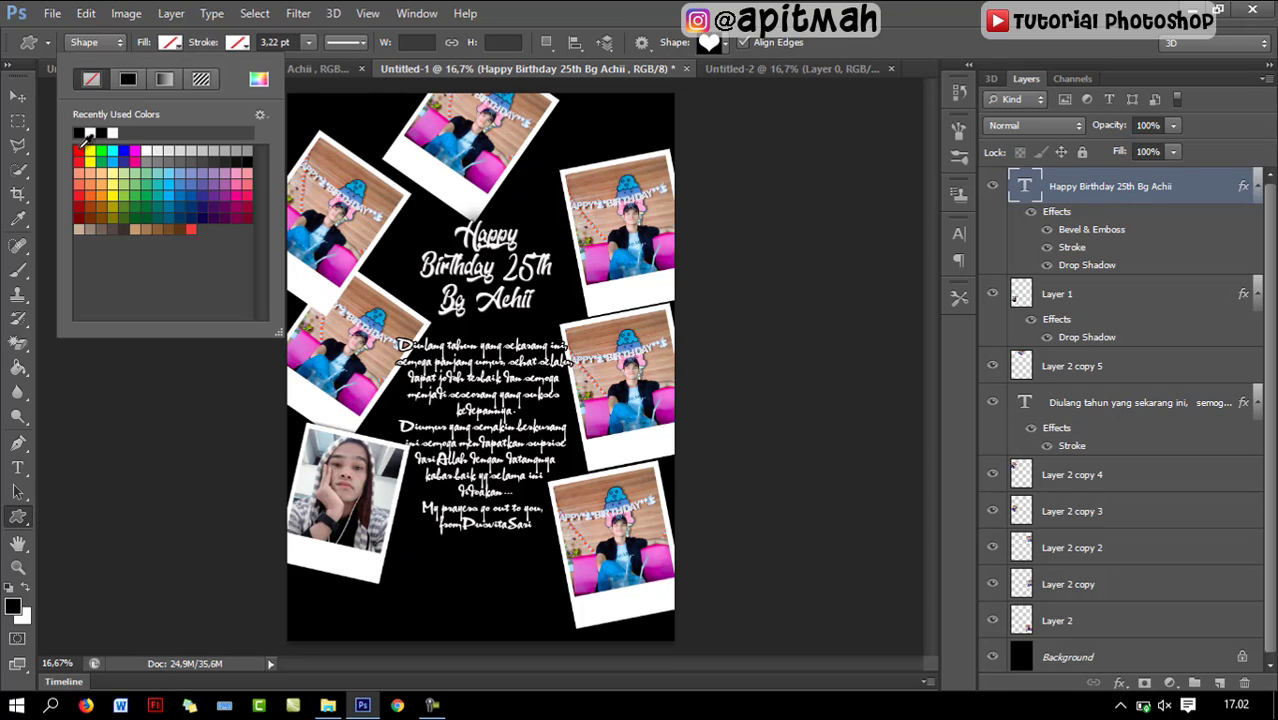
pyautogui.click(79, 150)
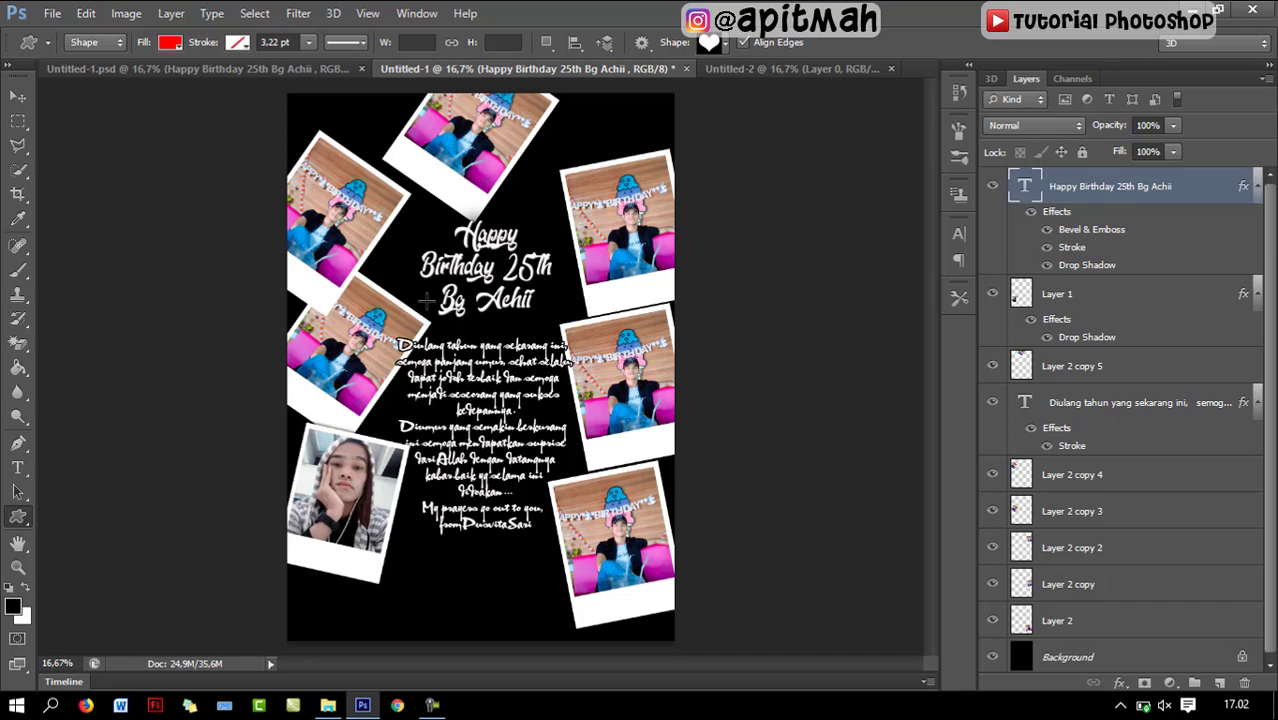
# Step: Draw red hearts left and right of Bg Achii and below the message, nudging the bottom one
pyautogui.moveTo(412, 289); pyautogui.dragTo(436, 315)
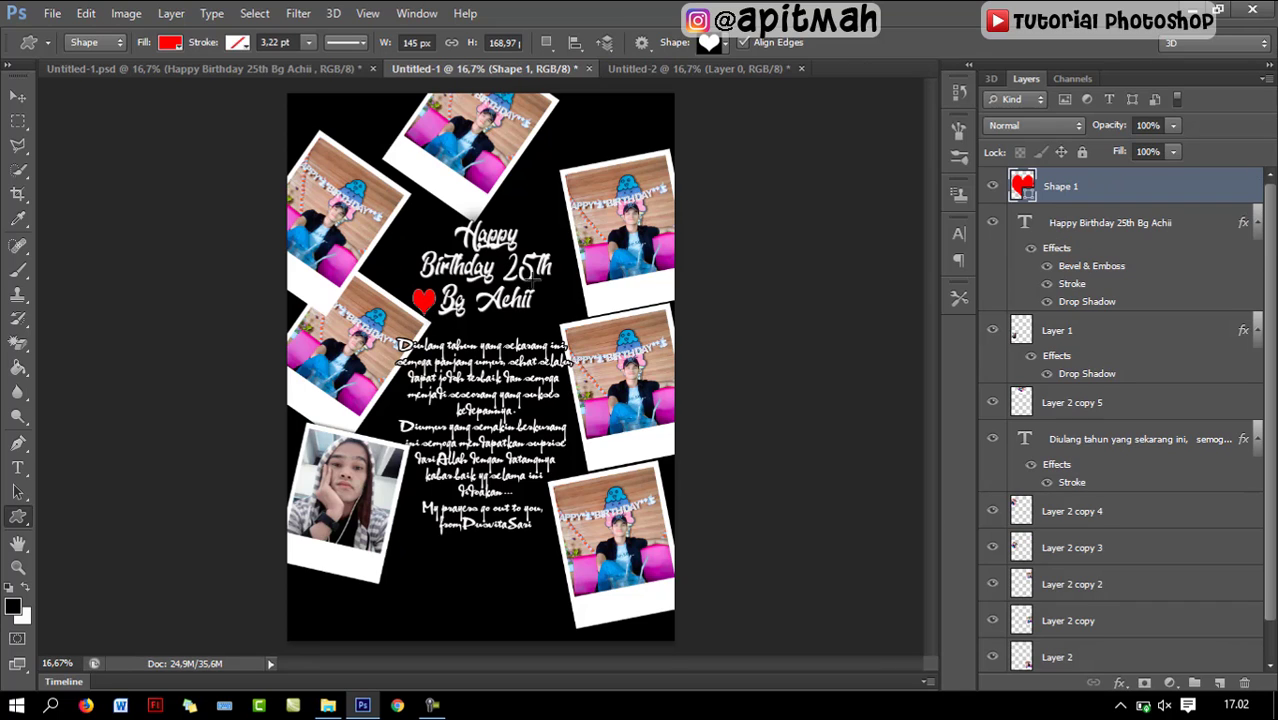
pyautogui.moveTo(542, 290); pyautogui.dragTo(565, 313)
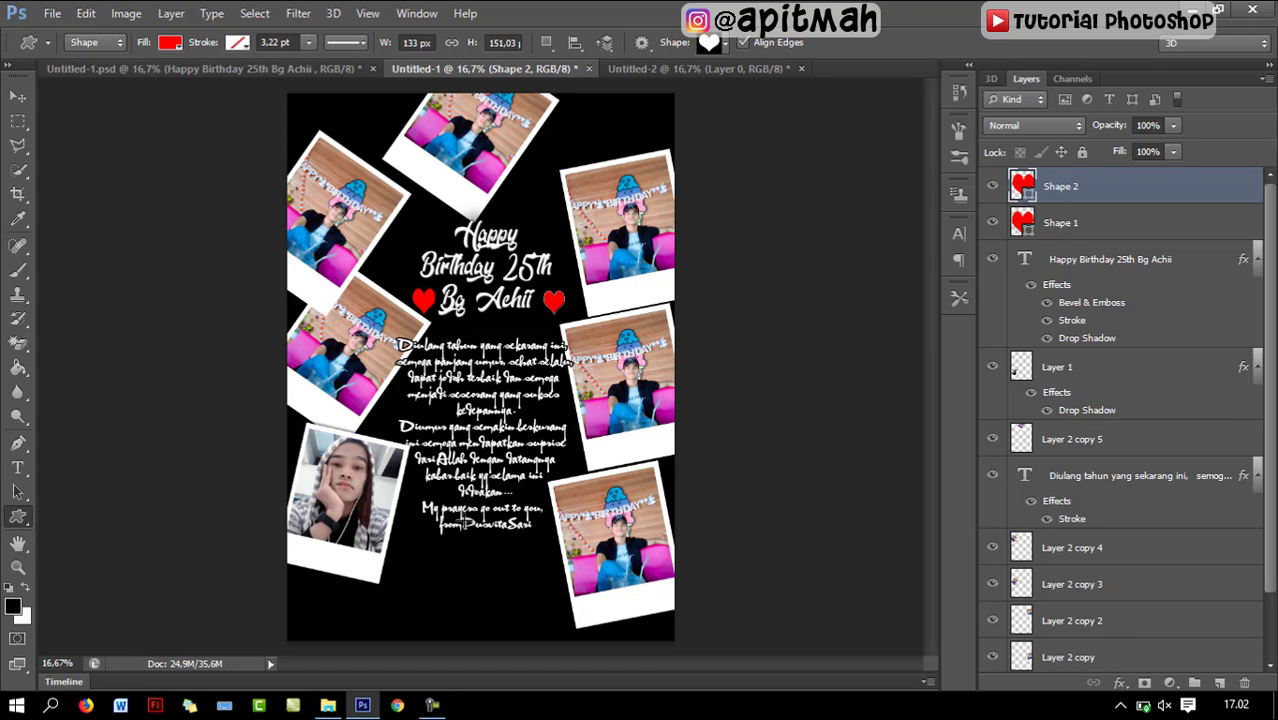
pyautogui.moveTo(477, 537); pyautogui.dragTo(494, 555)
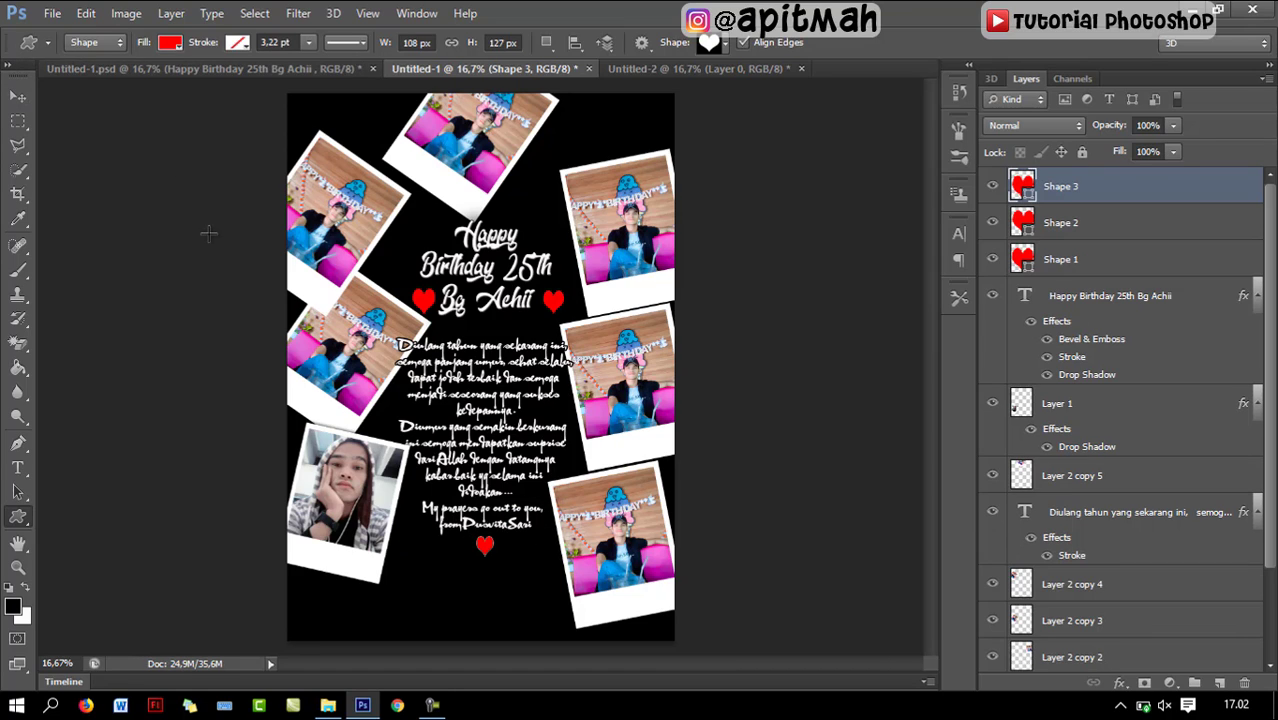
pyautogui.click(18, 97)
pyautogui.moveTo(485, 545); pyautogui.dragTo(479, 543)
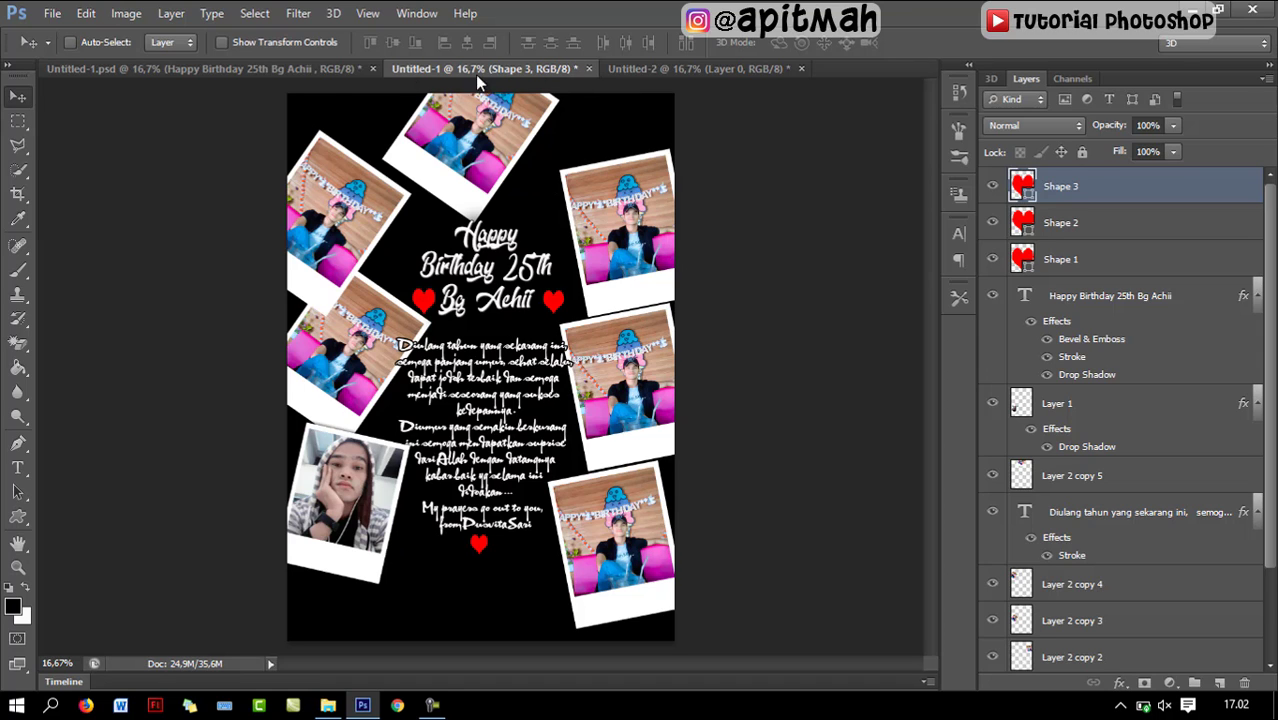
# Step: Compare the open documents, then hide Layer 2 copy 5, the top-centre tilted polaroid
pyautogui.click(342, 70)
pyautogui.click(560, 70)
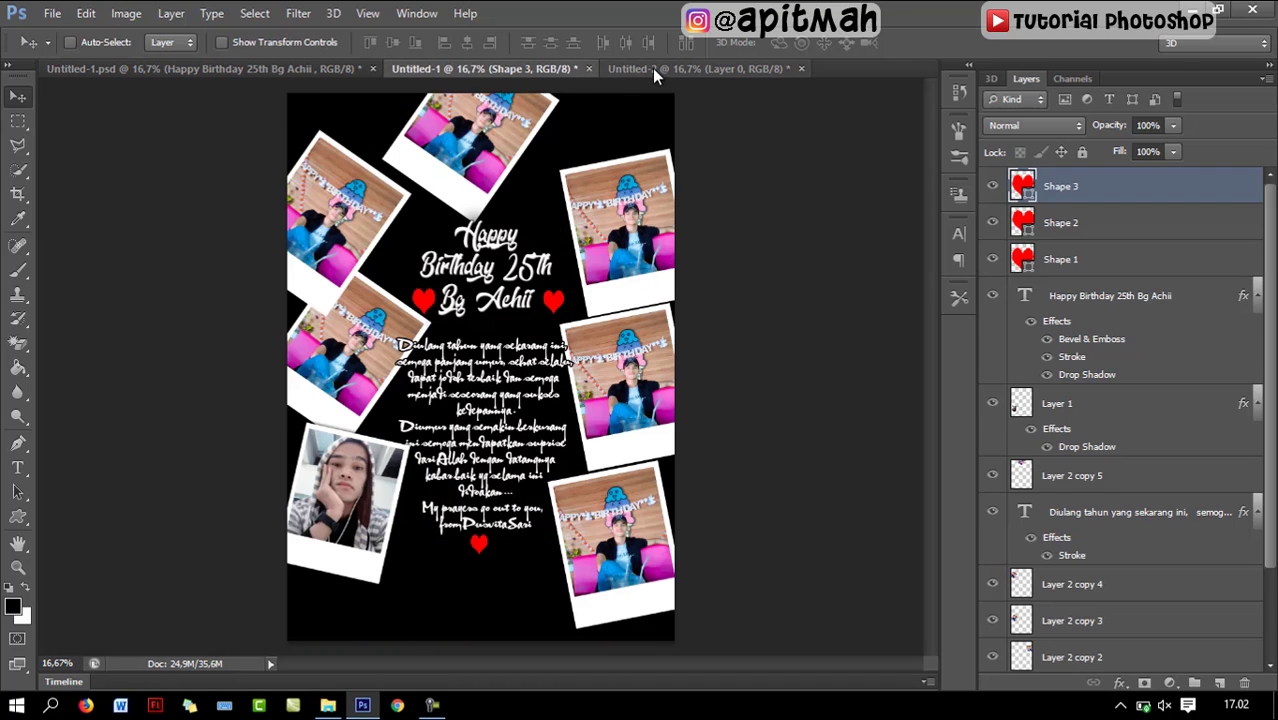
pyautogui.click(655, 69)
pyautogui.click(564, 68)
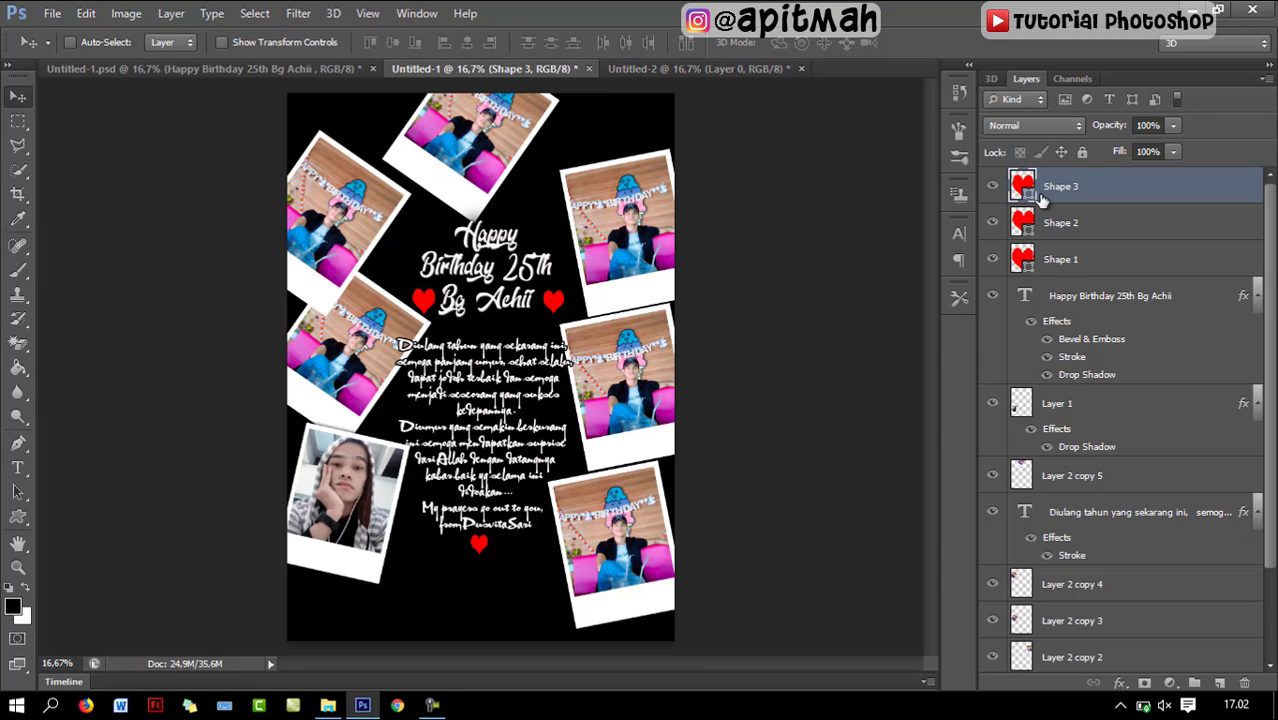
pyautogui.click(993, 477)
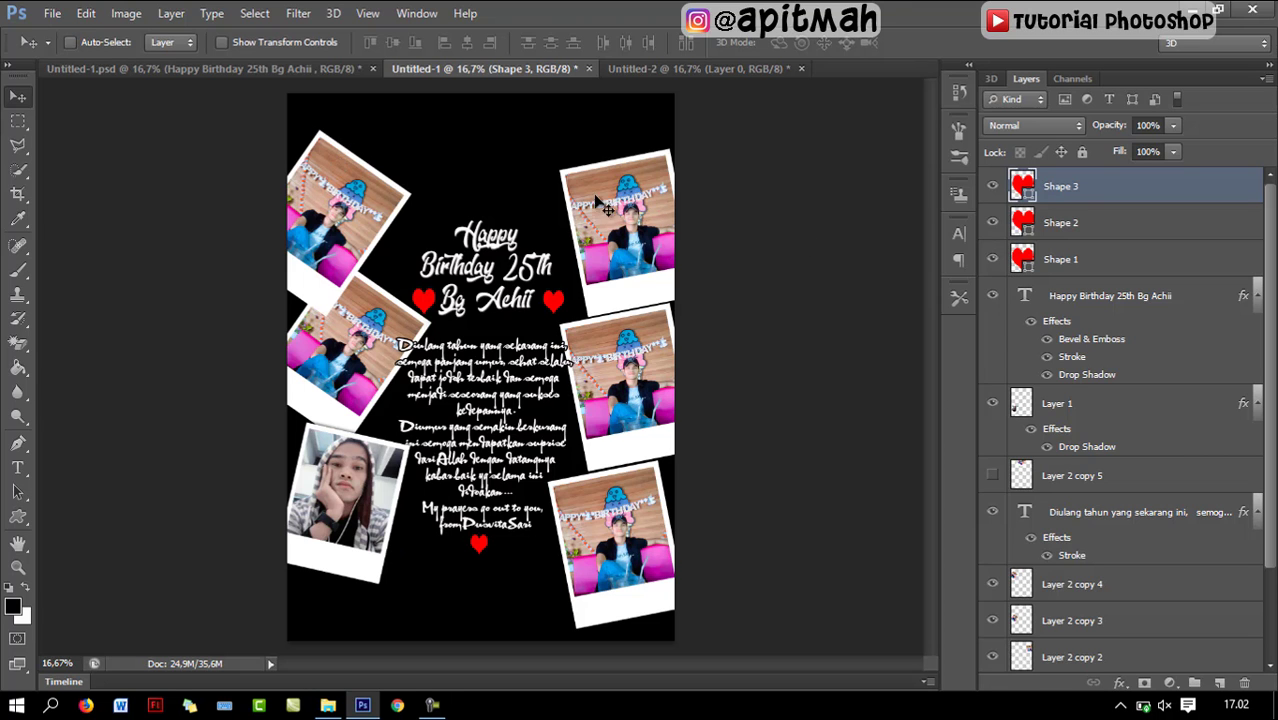
pyautogui.click(52, 13)
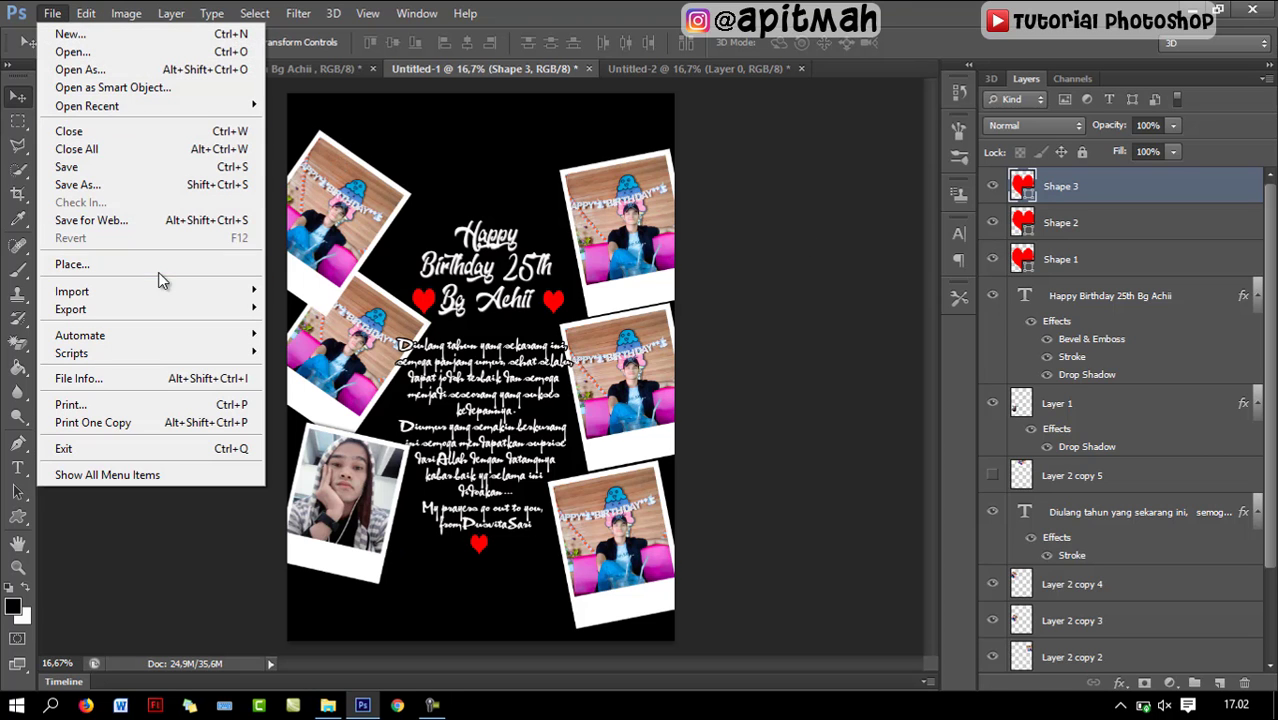
# Step: Save the collage as JPEG Untitled-1.jpg in the wah folder with default JPEG options
pyautogui.click(144, 184)
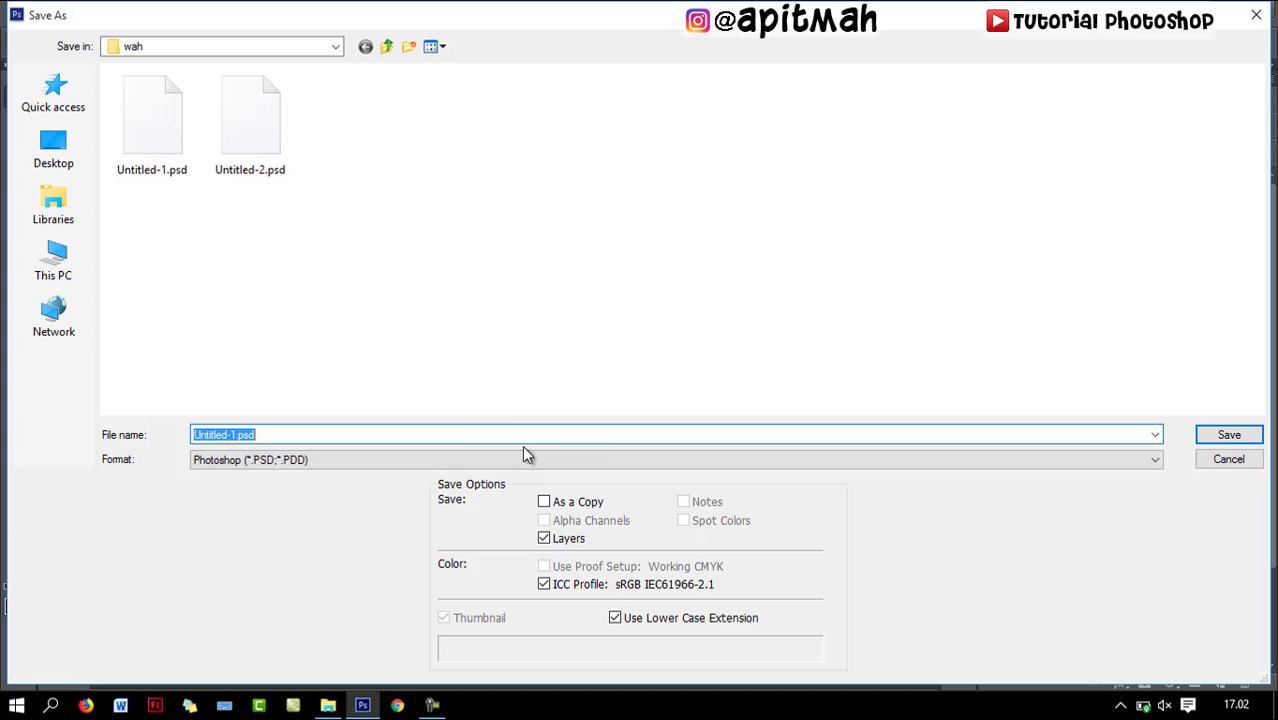
pyautogui.click(522, 461)
pyautogui.click(433, 310)
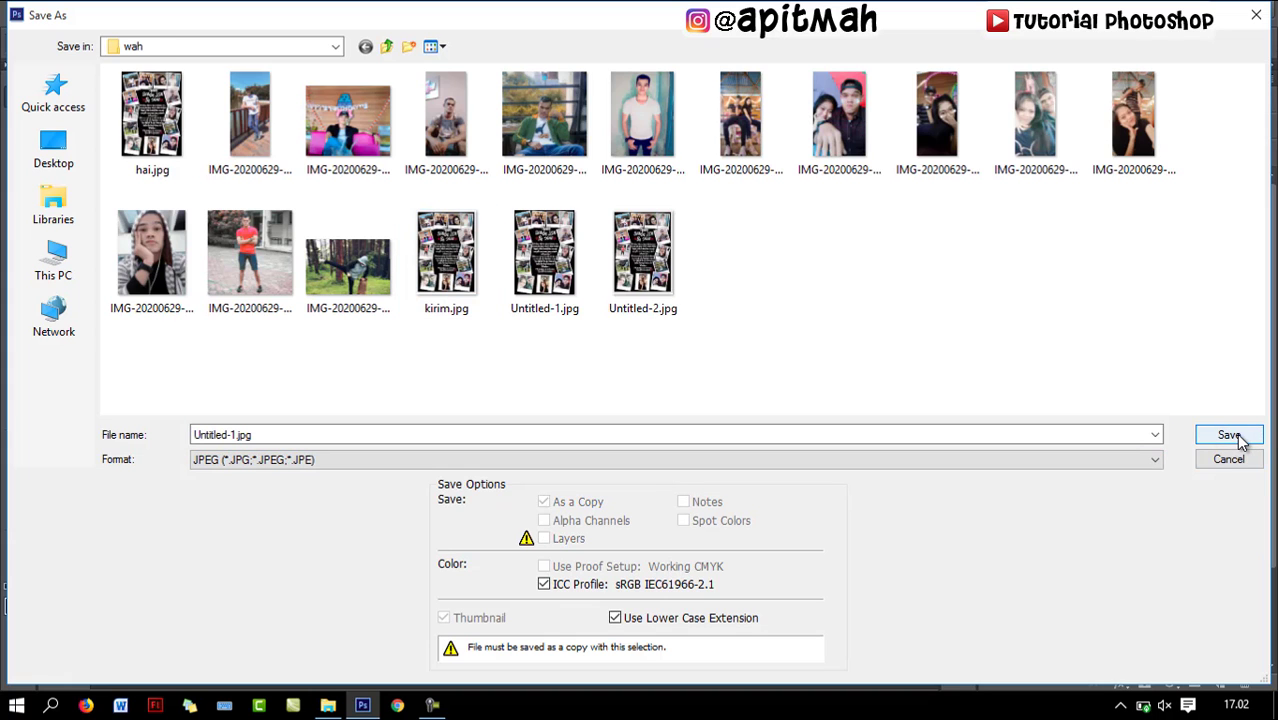
pyautogui.click(944, 434)
pyautogui.hotkey('ctrl', 'a')
pyautogui.press('BackSpace')
pyautogui.press('Return')
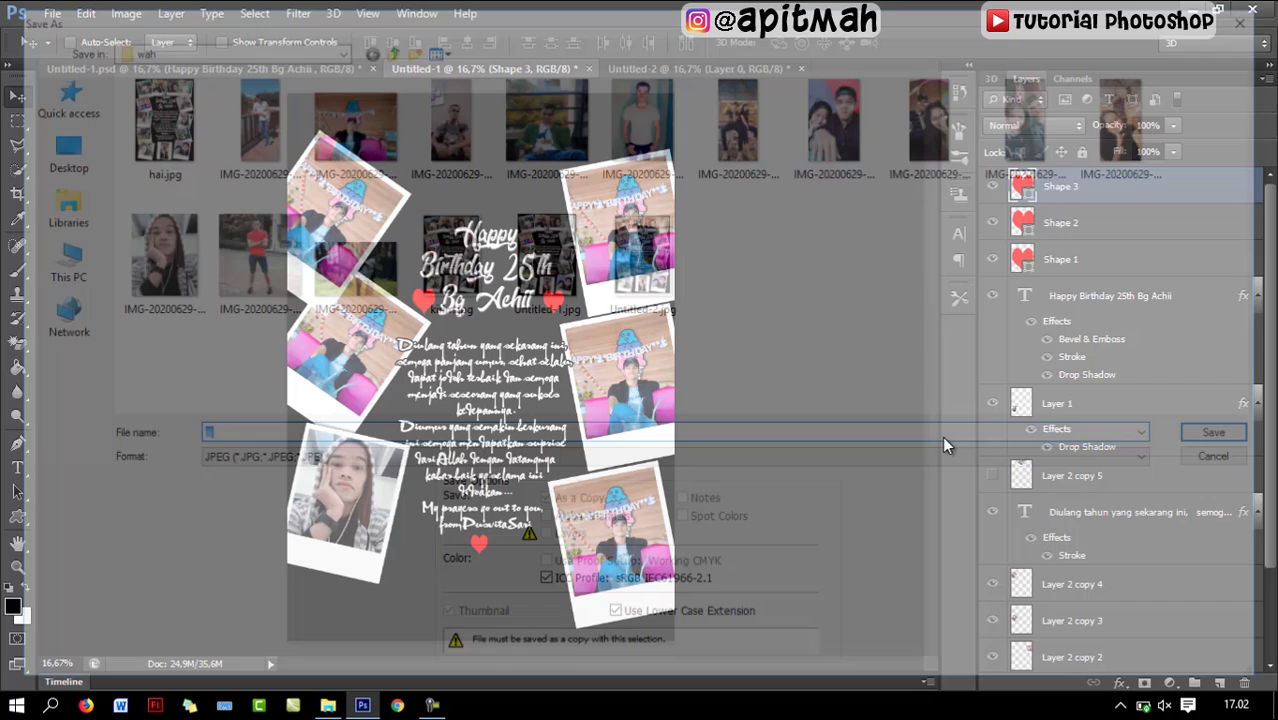
pyautogui.press('Return')
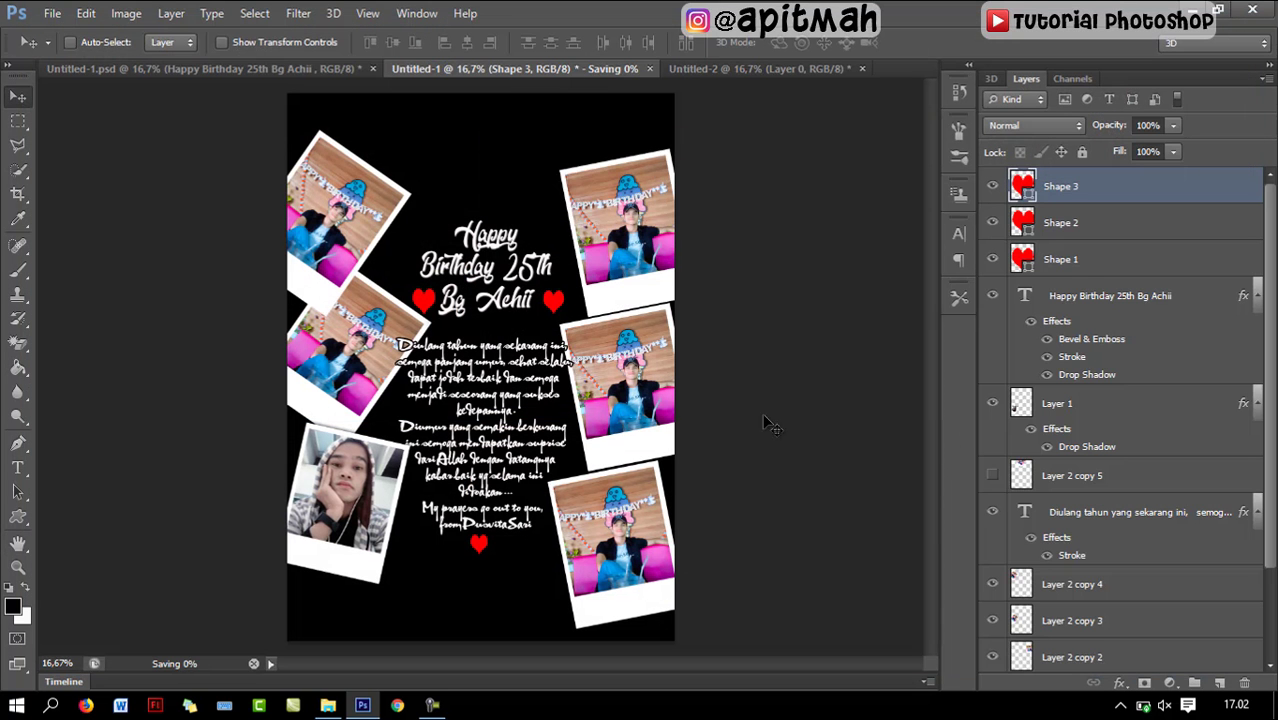
# Step: Create a new blank A4 document
pyautogui.click(53, 14)
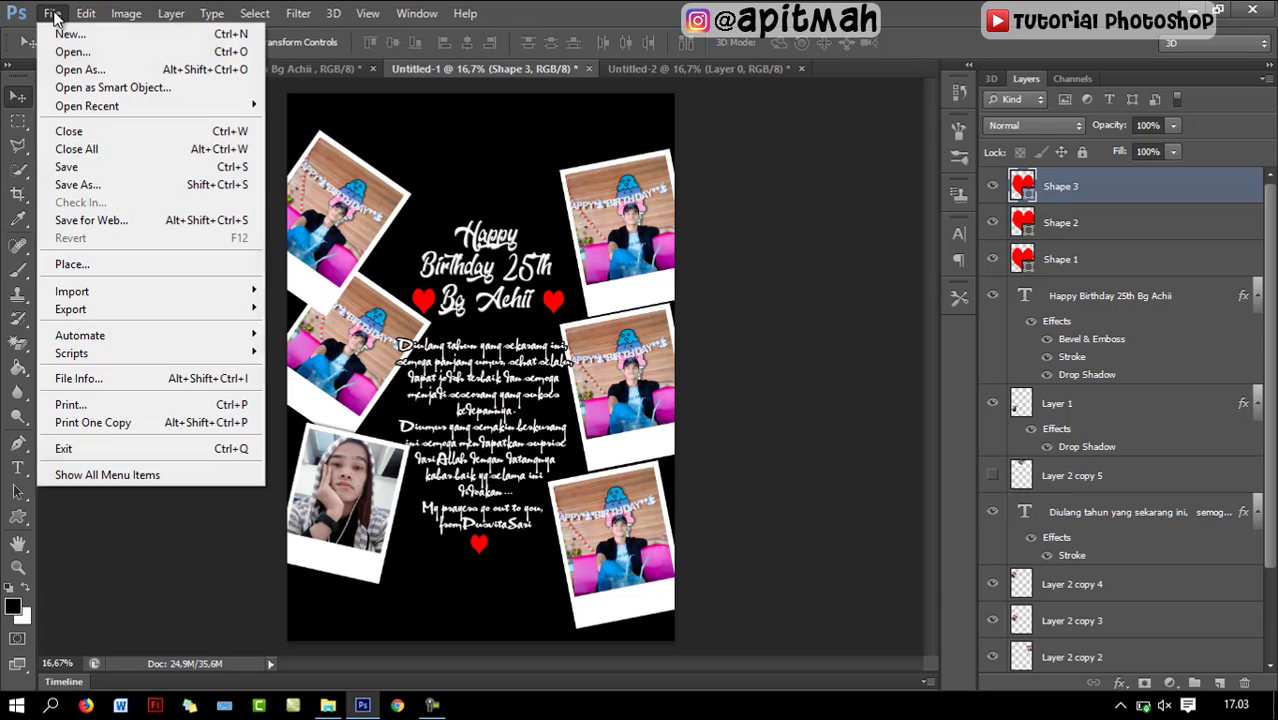
pyautogui.click(66, 34)
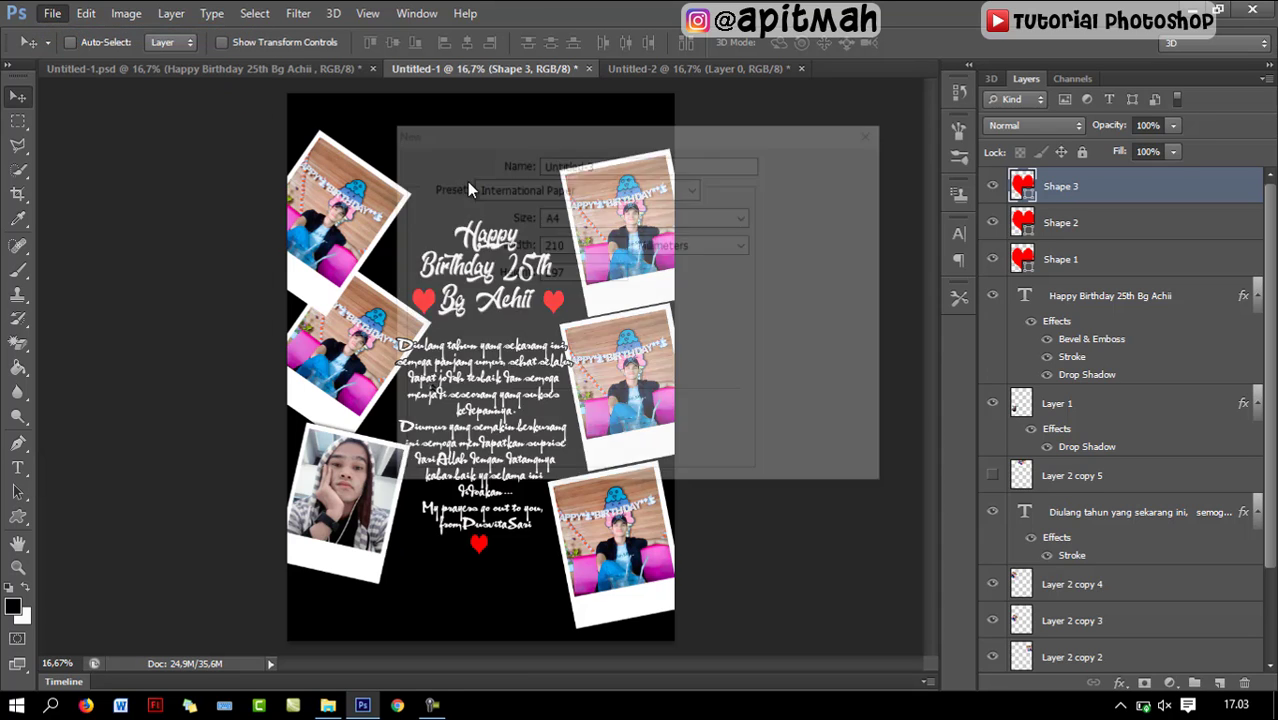
pyautogui.click(826, 163)
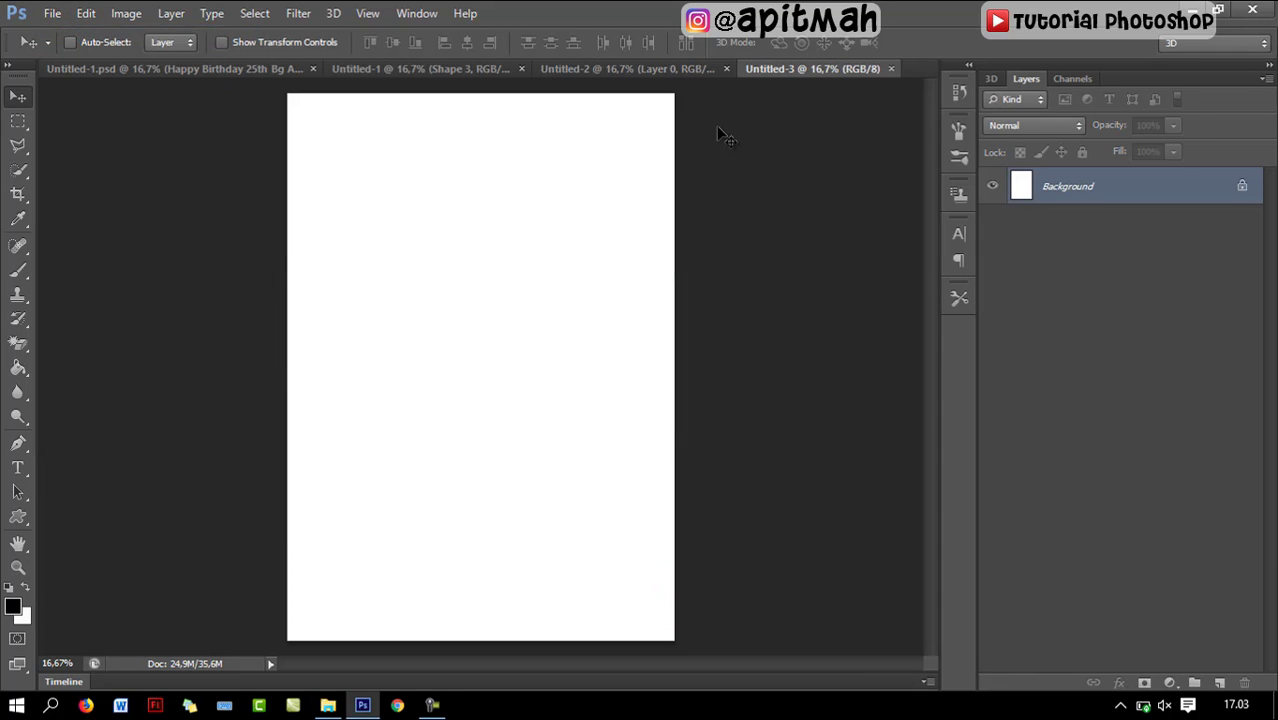
# Step: Place the exported collage JPEG, scaled to about 95% and centred with a white border
pyautogui.click(52, 13)
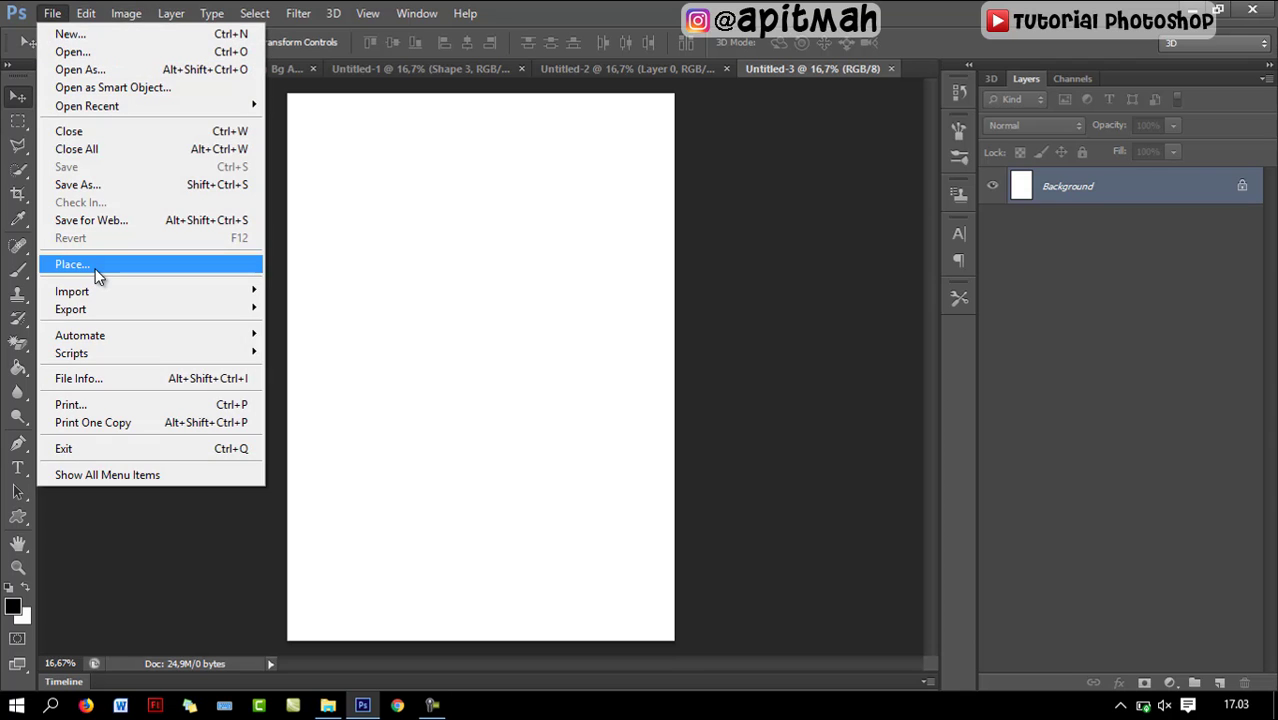
pyautogui.click(95, 264)
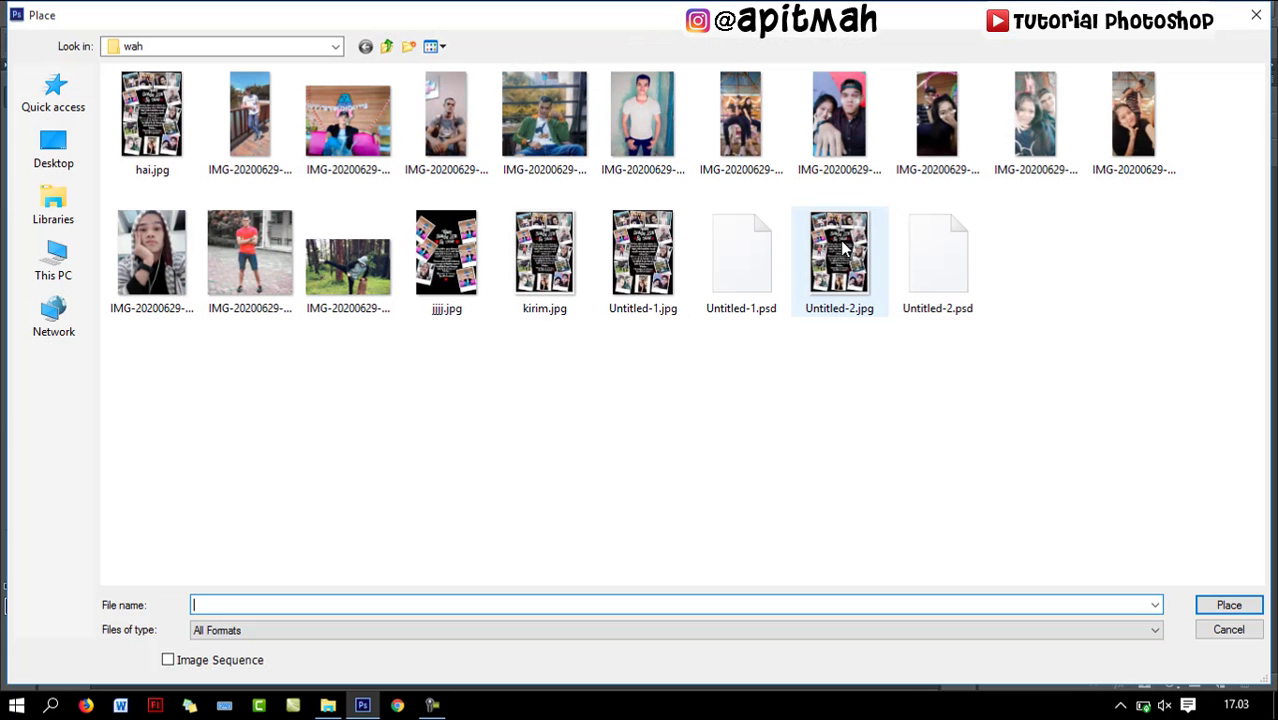
pyautogui.doubleClick(446, 255)
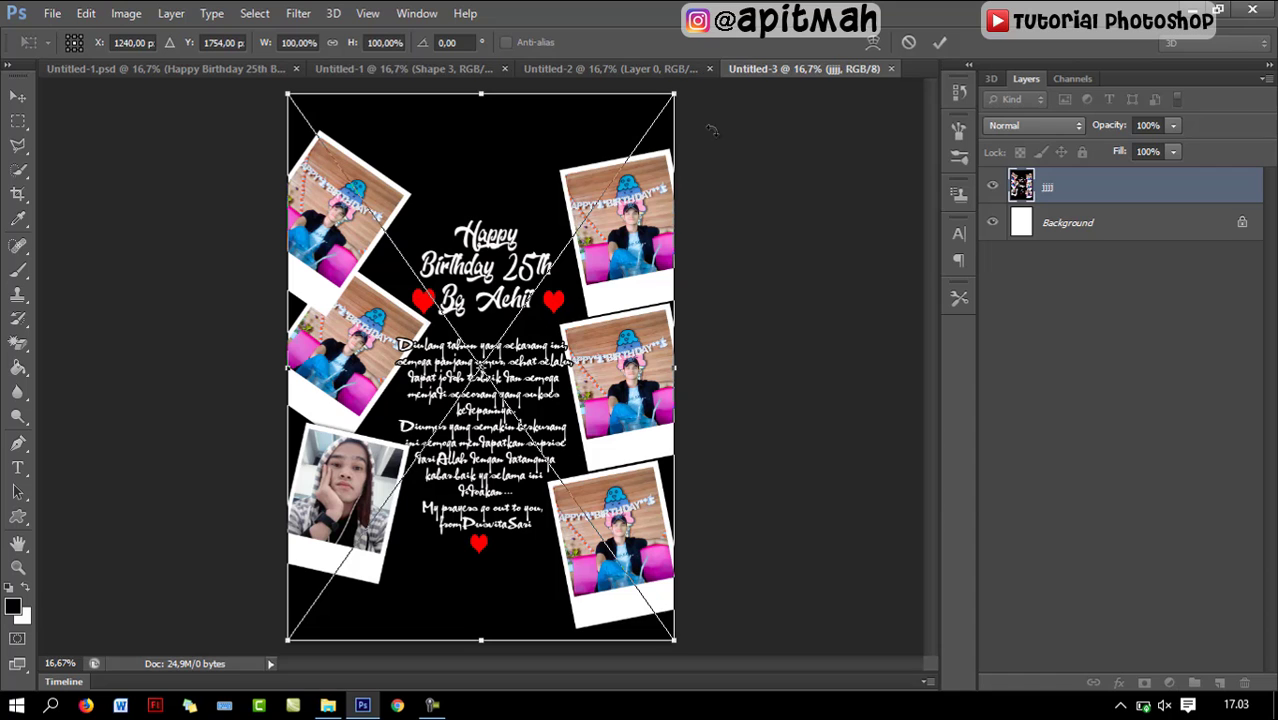
pyautogui.moveTo(676, 94); pyautogui.dragTo(662, 120)
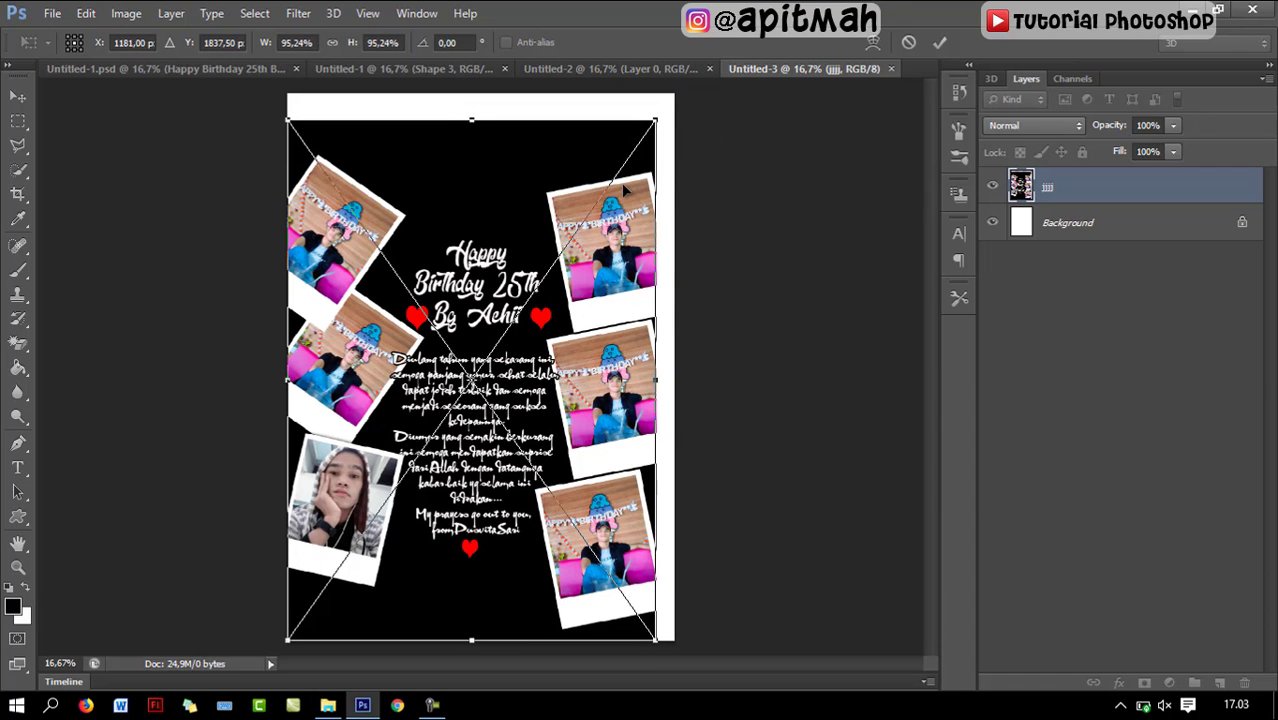
pyautogui.moveTo(628, 166)
pyautogui.mouseDown()
pyautogui.moveTo(636, 180)
pyautogui.moveTo(630, 171)
pyautogui.mouseUp()
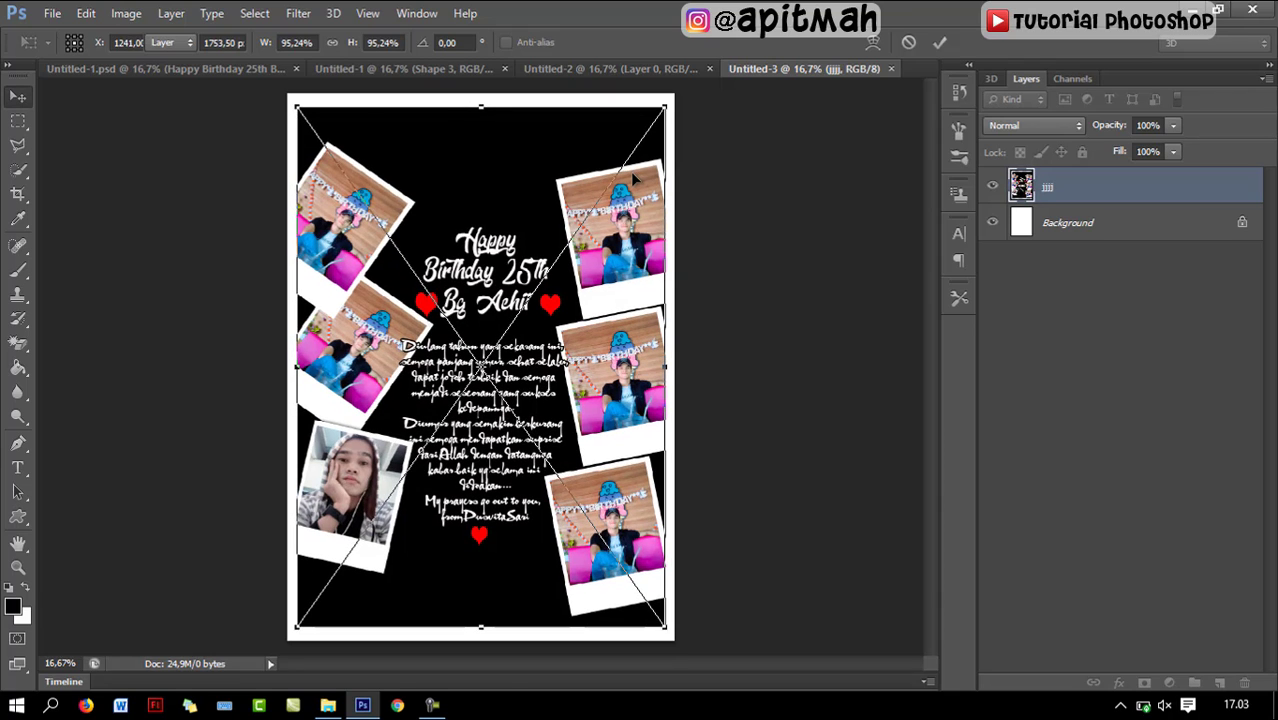
pyautogui.press('Return')
# Step: Give the collage layer a white 18 px stroke and a drop shadow with spread 16, size 40
pyautogui.click(1119, 683)
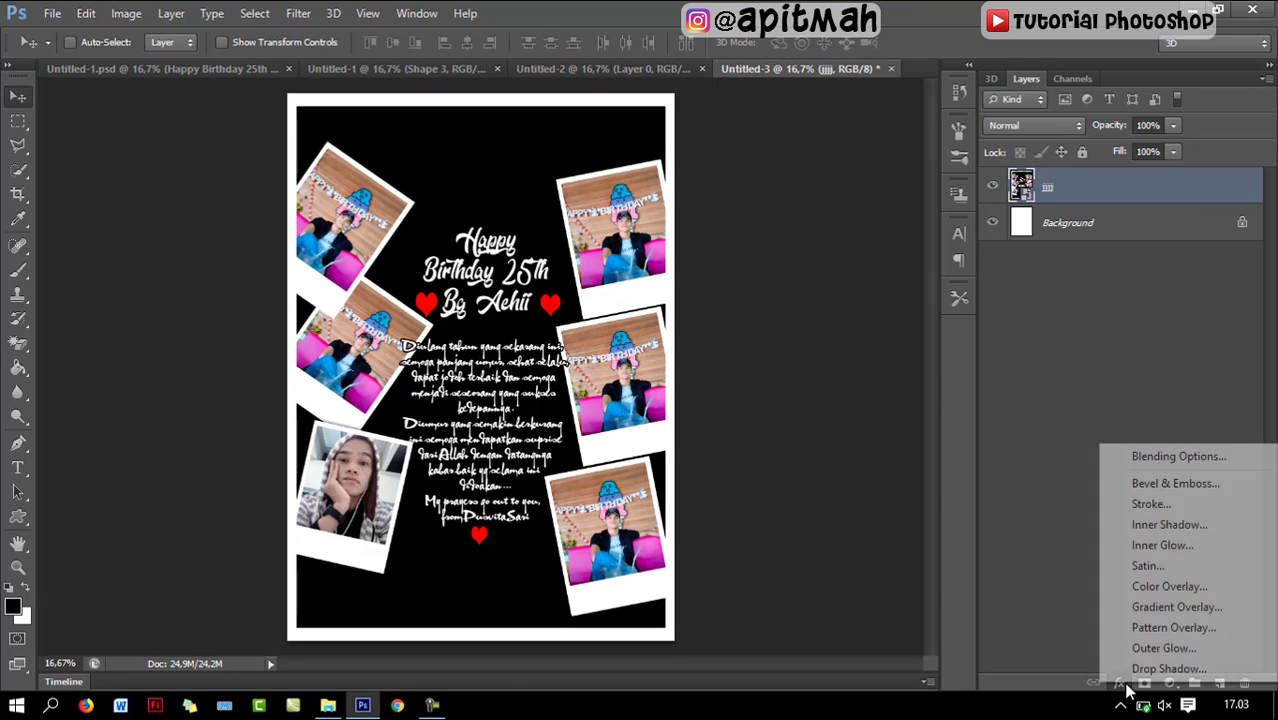
pyautogui.click(1147, 503)
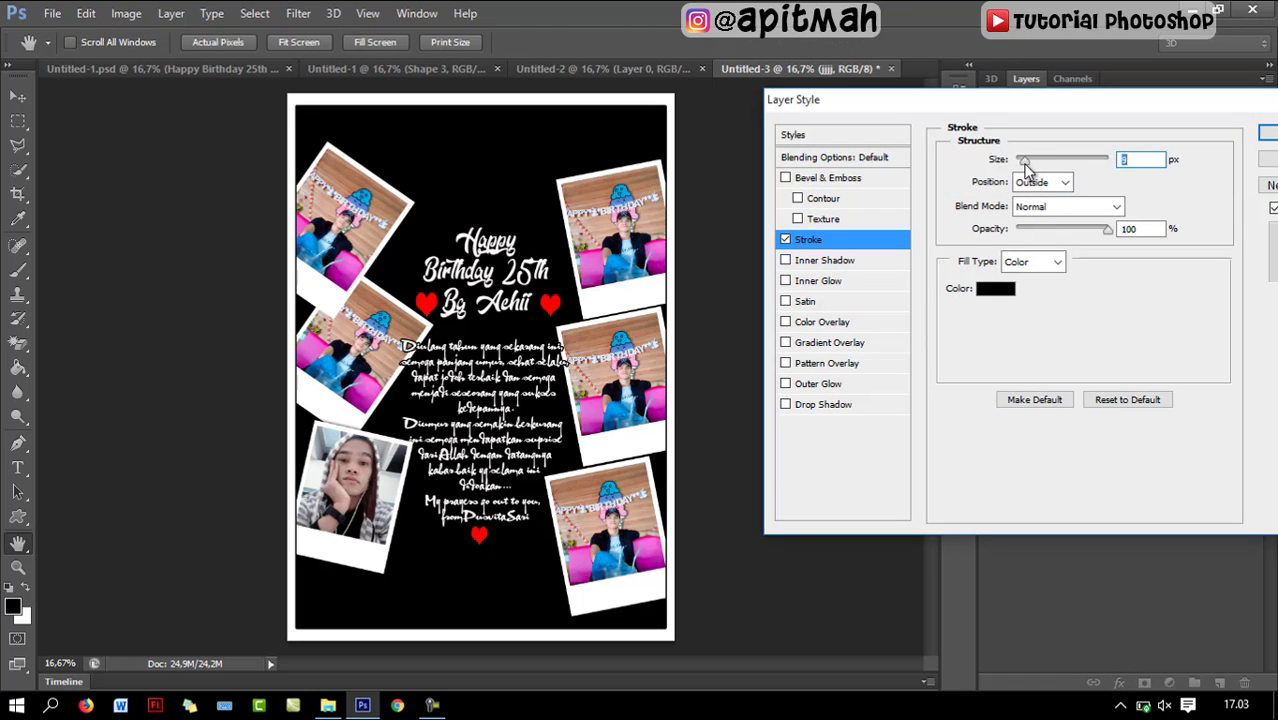
pyautogui.click(993, 290)
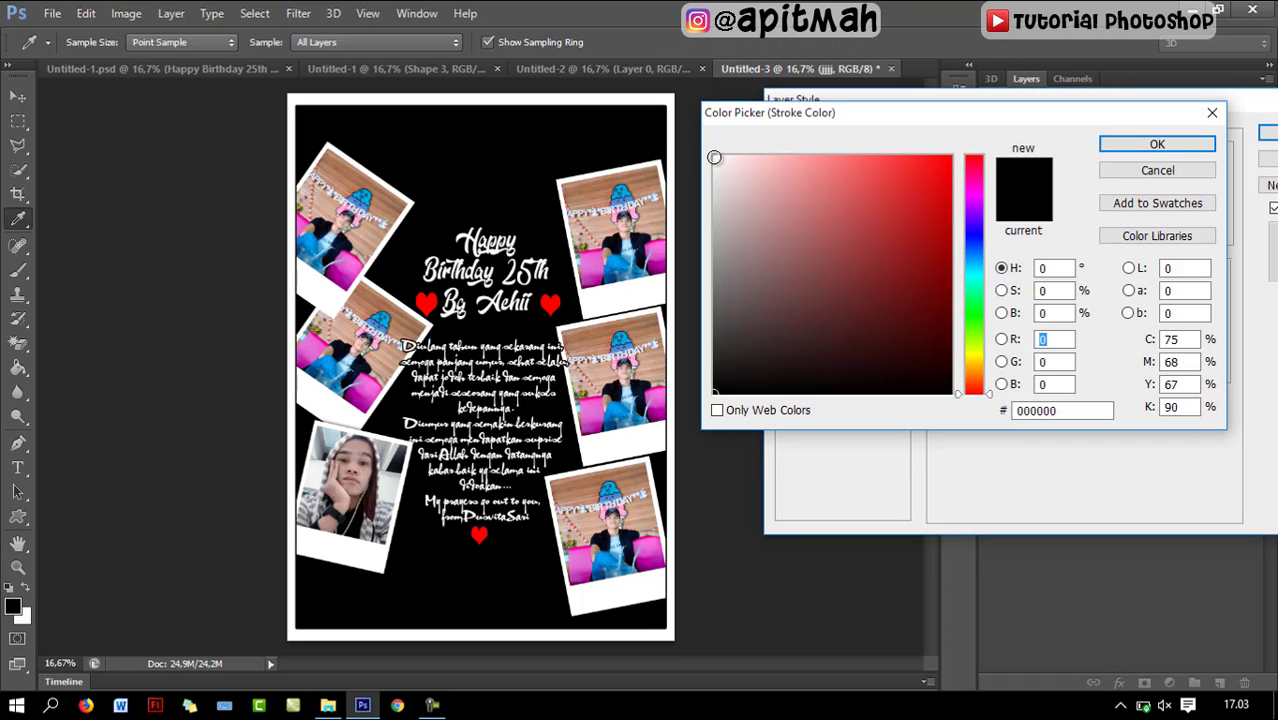
pyautogui.click(714, 157)
pyautogui.click(1138, 144)
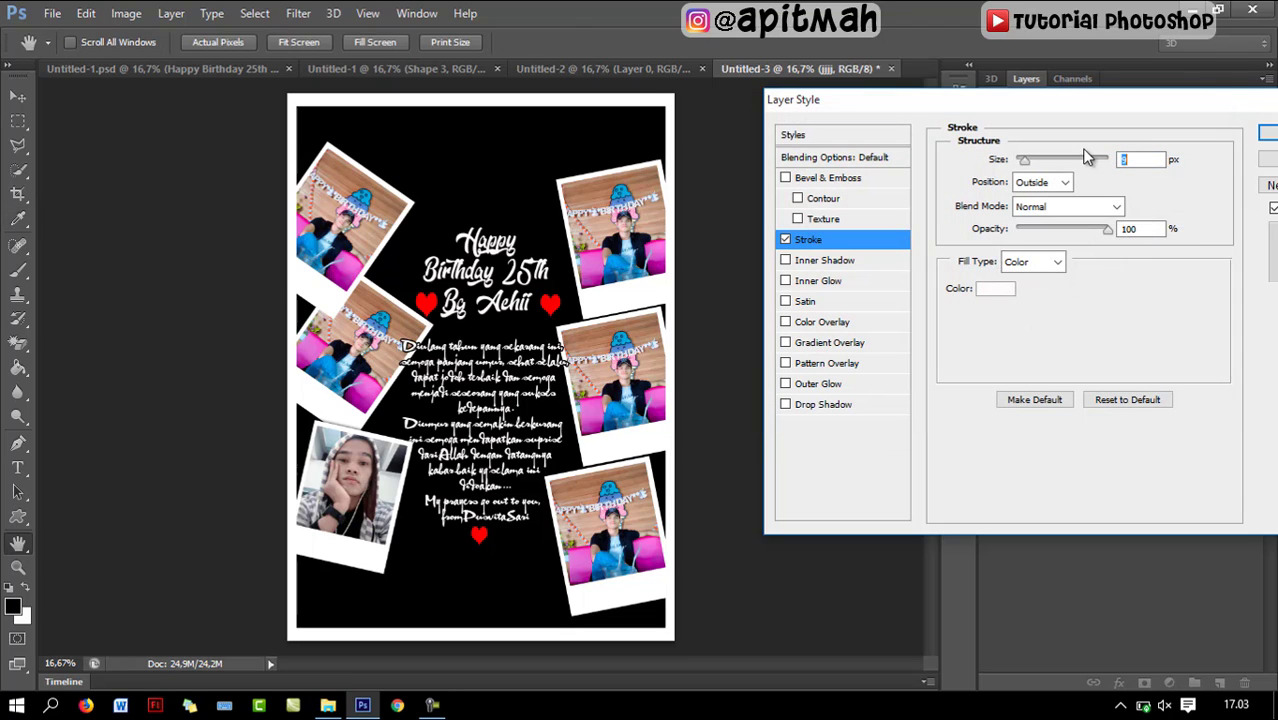
pyautogui.click(838, 408)
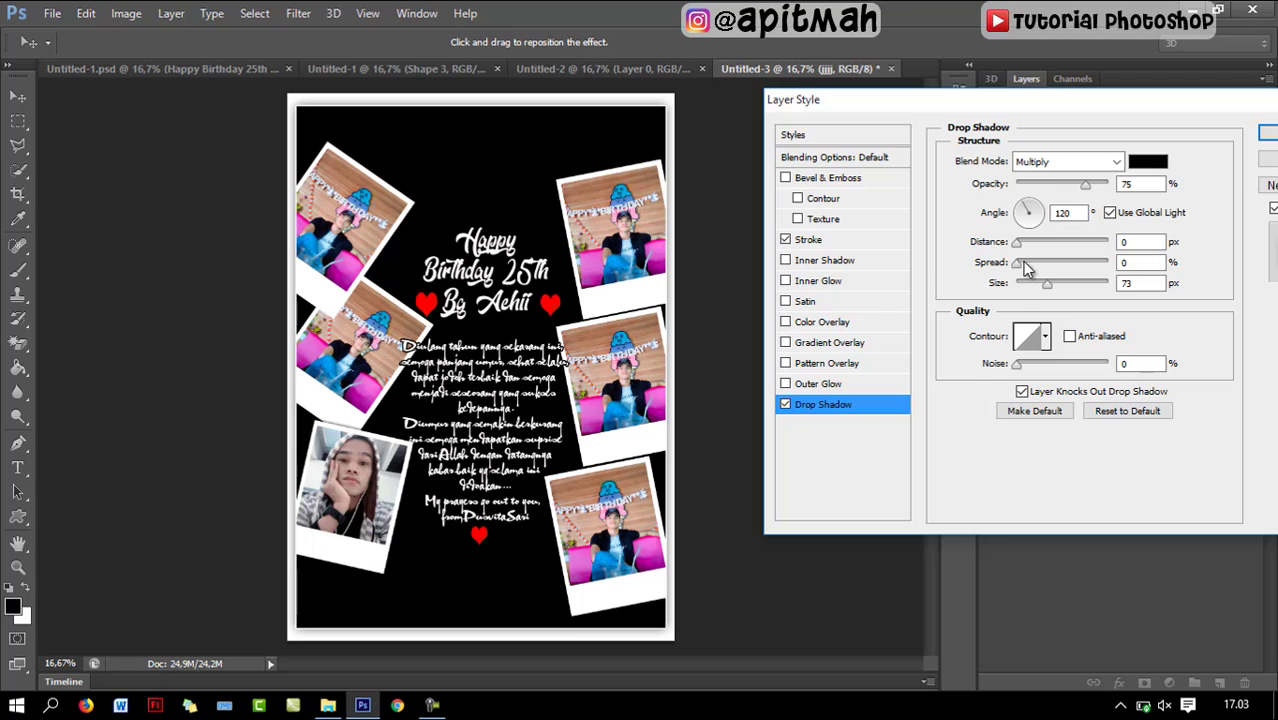
pyautogui.moveTo(1018, 263); pyautogui.dragTo(1040, 290)
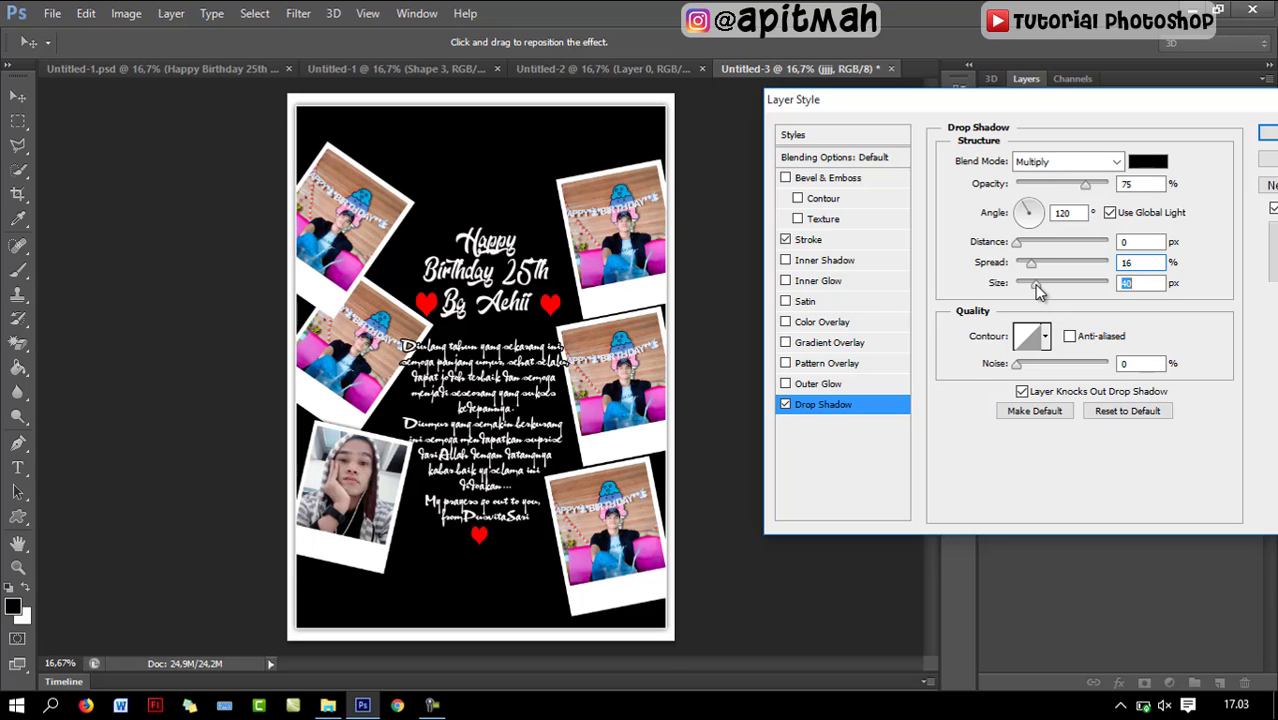
pyautogui.click(842, 239)
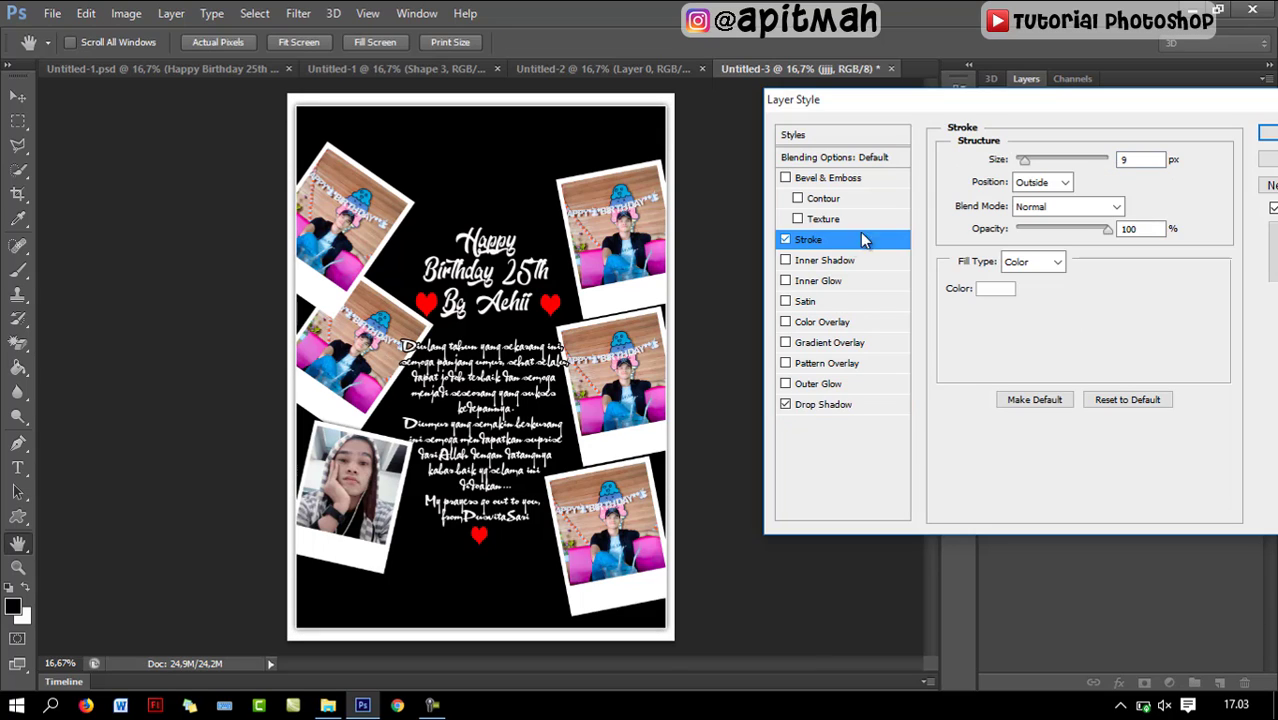
pyautogui.moveTo(1018, 160); pyautogui.dragTo(1030, 167)
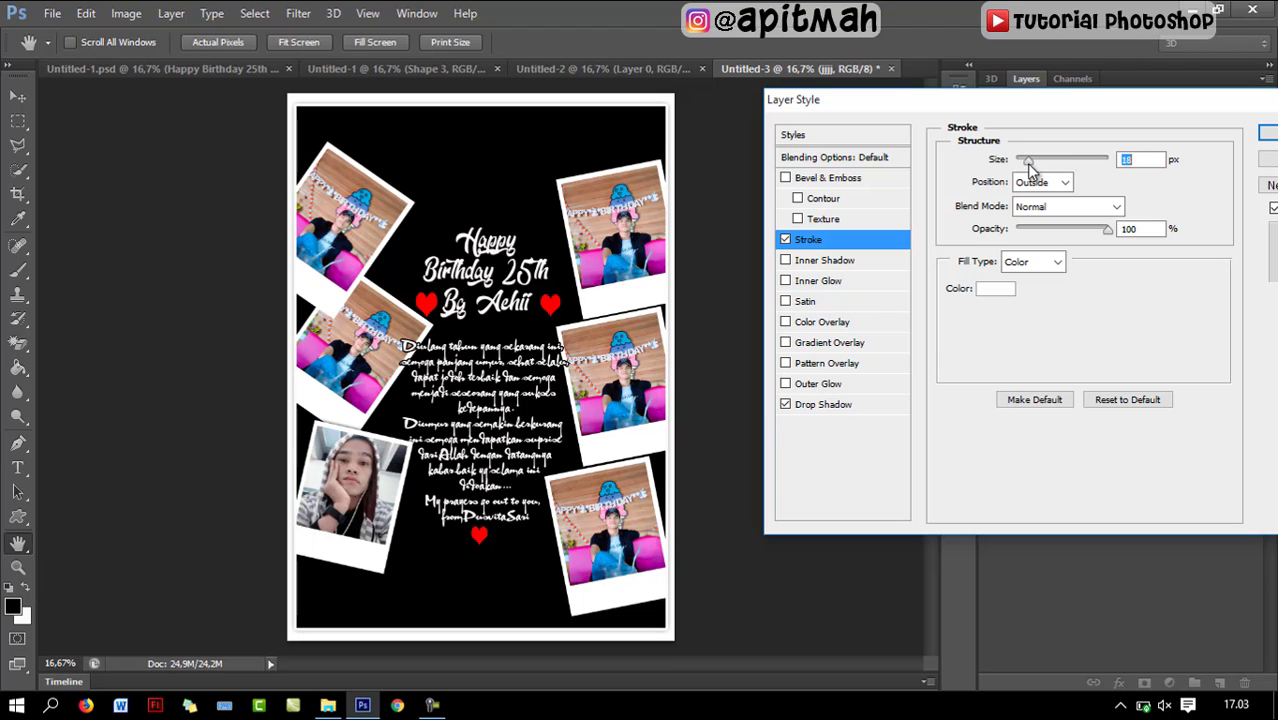
pyautogui.click(1268, 133)
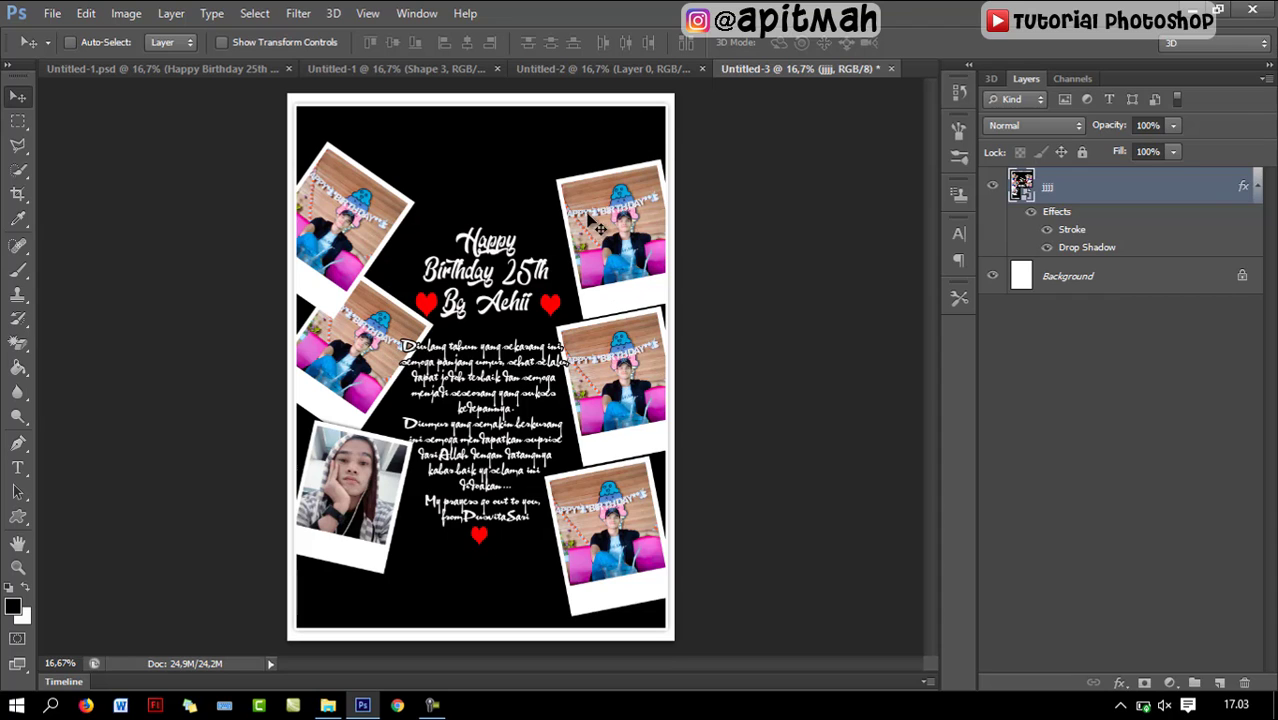
# Step: Cycle through the Untitled-3, Untitled-2 and Untitled-1 tabs, ending on Untitled-1.psd
pyautogui.click(321, 72)
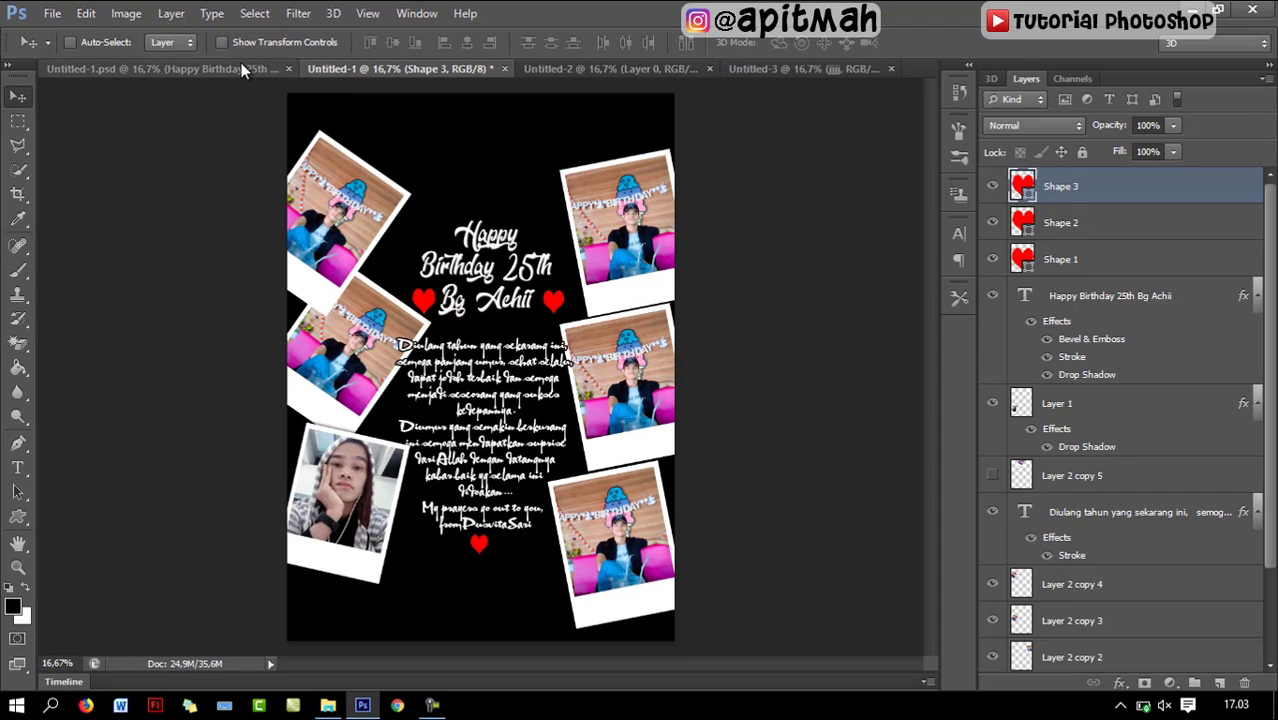
pyautogui.click(225, 66)
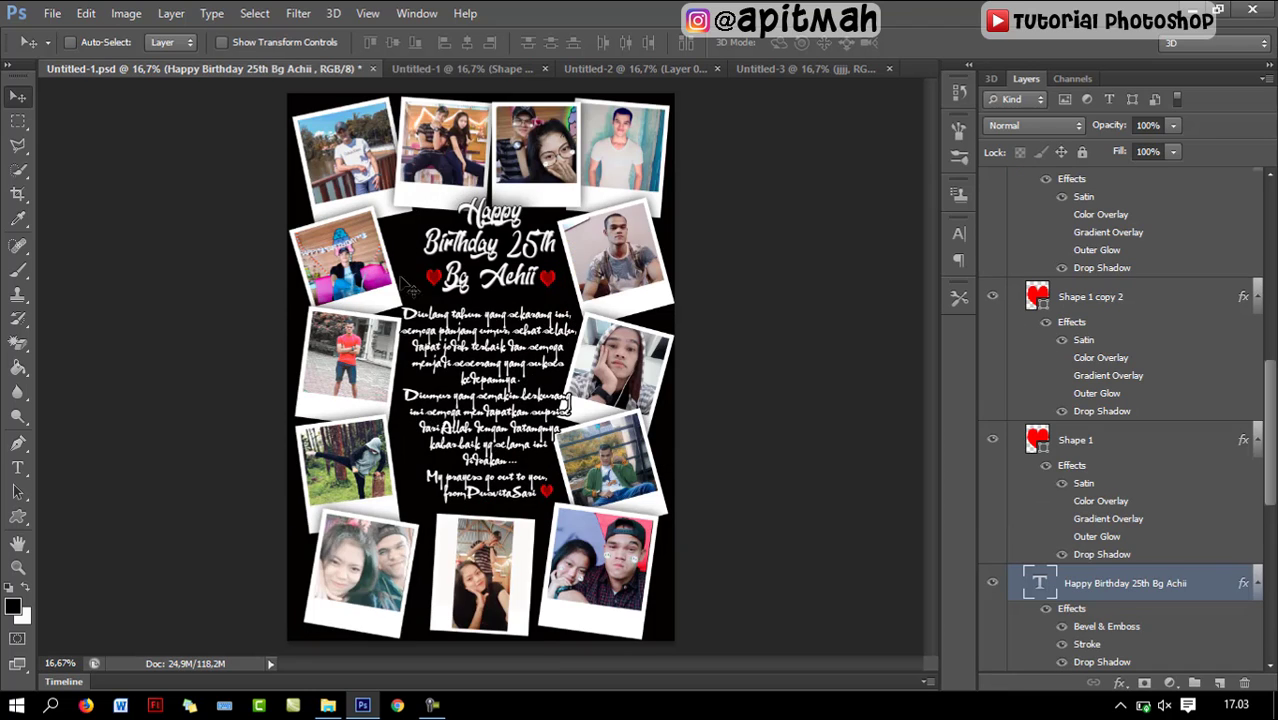
pyautogui.click(760, 67)
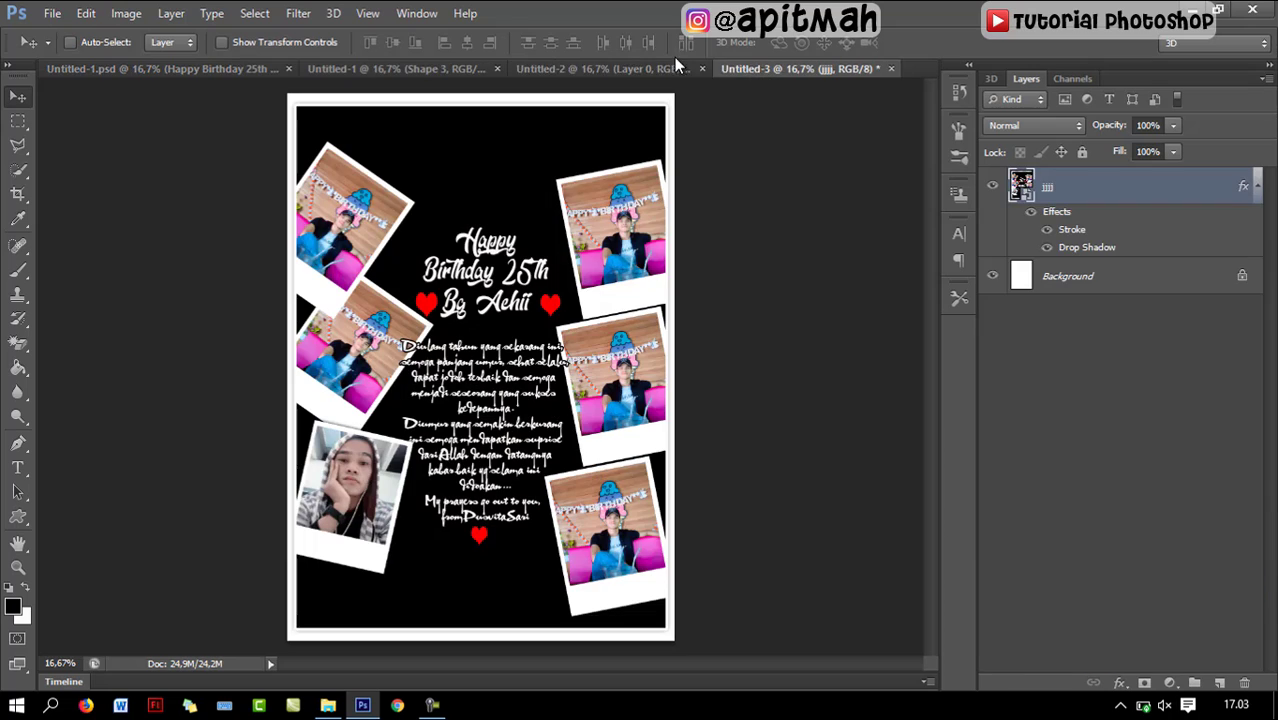
pyautogui.click(660, 64)
pyautogui.click(436, 67)
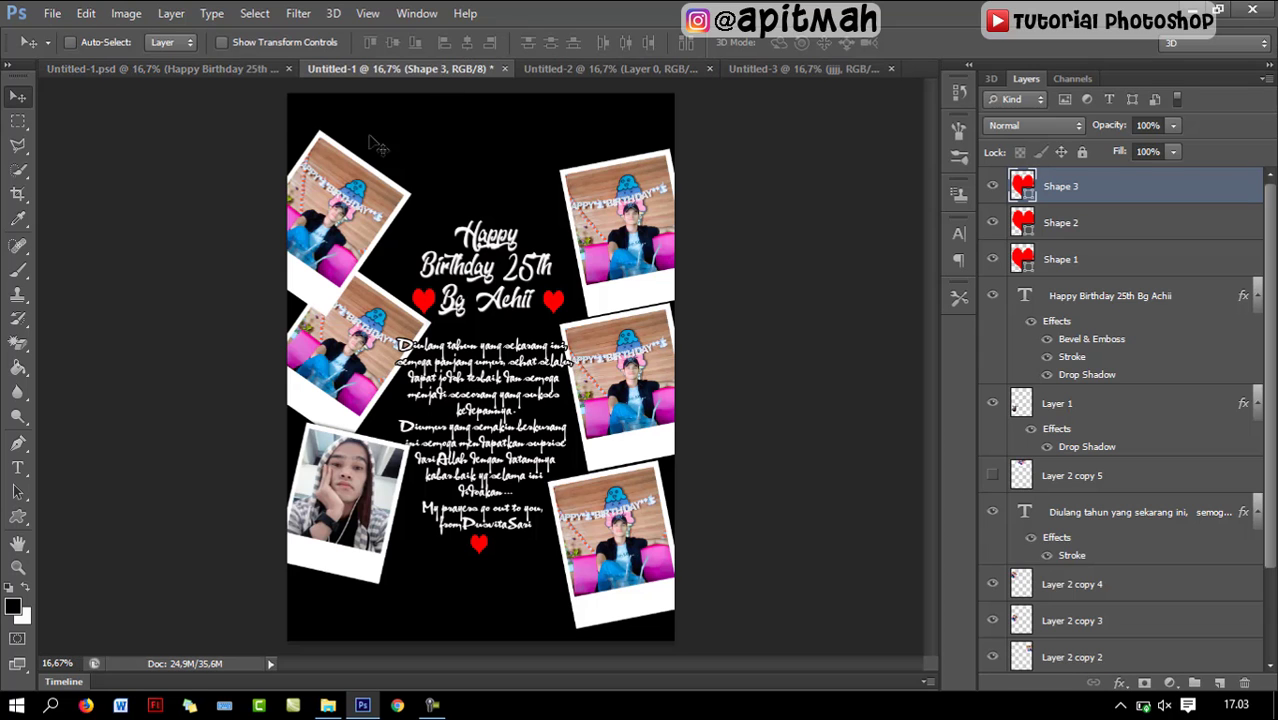
pyautogui.click(226, 70)
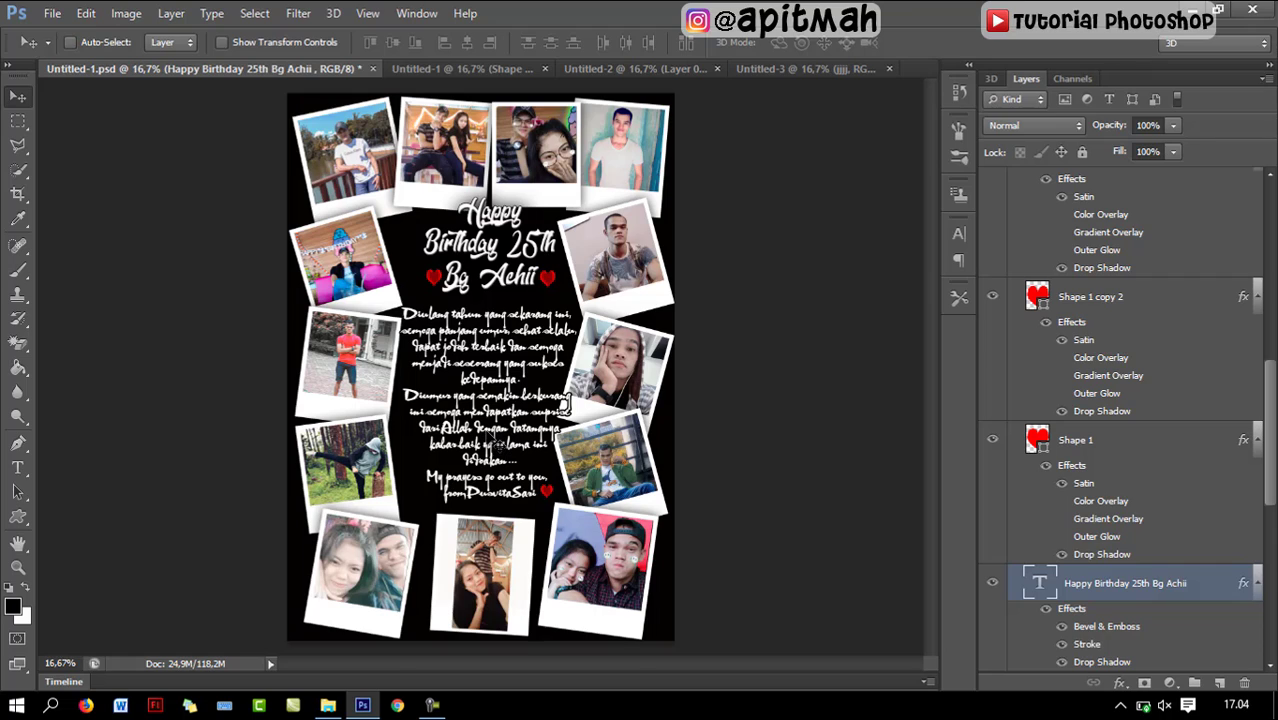
pyautogui.click(432, 705)
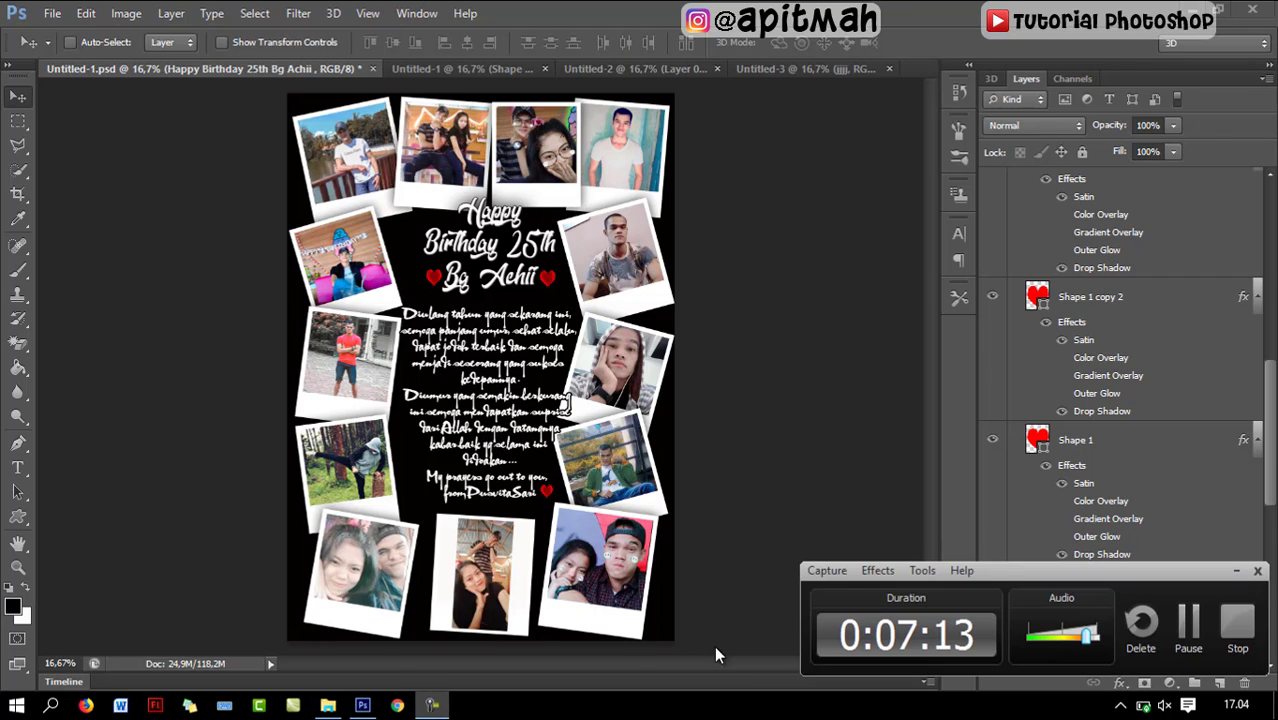